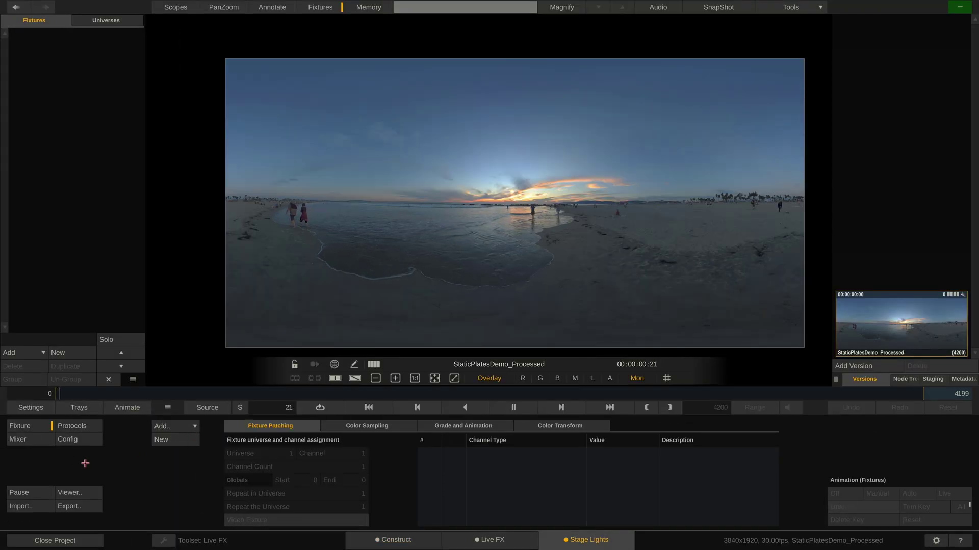
Import the Quasar Q100R2 p64 48px fixture profile and show its channel patching.
{"action": "left_click", "coordinate": [22, 507]}
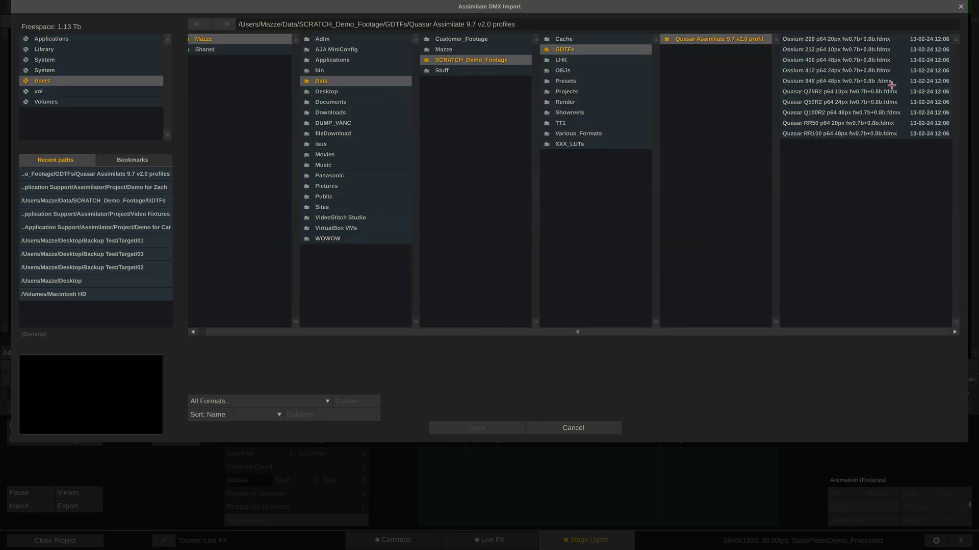
{"action": "left_click", "coordinate": [830, 113]}
{"action": "left_click", "coordinate": [464, 427]}
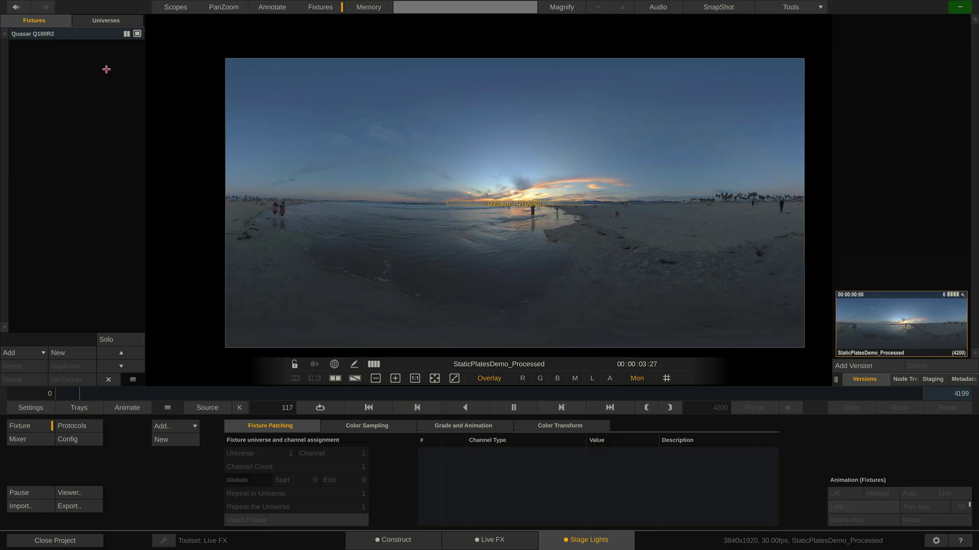
{"action": "left_click", "coordinate": [83, 33]}
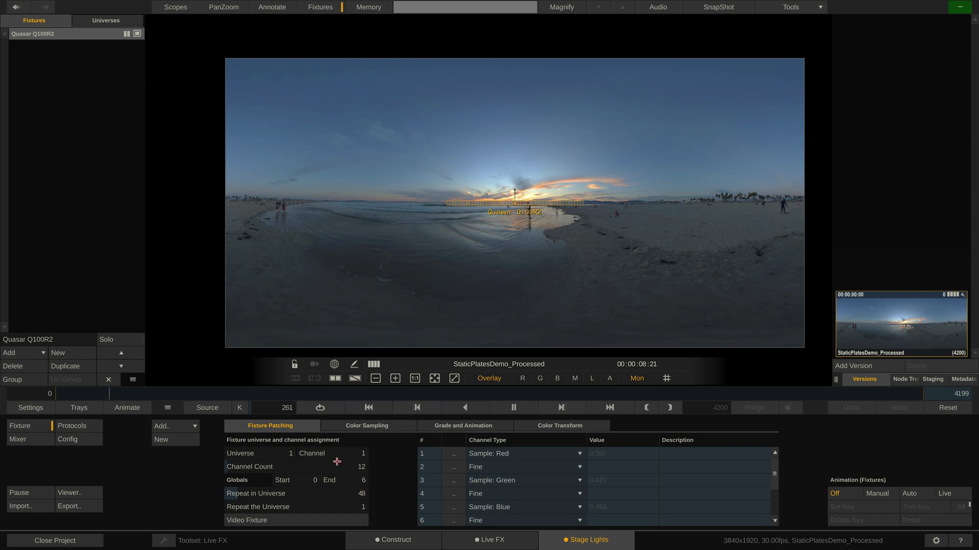
Patch the Quasar Q100R2 to universe 30, repeated across 12 universes.
{"action": "left_click_drag", "start_coordinate": [174, 417], "coordinate": [172, 295]}
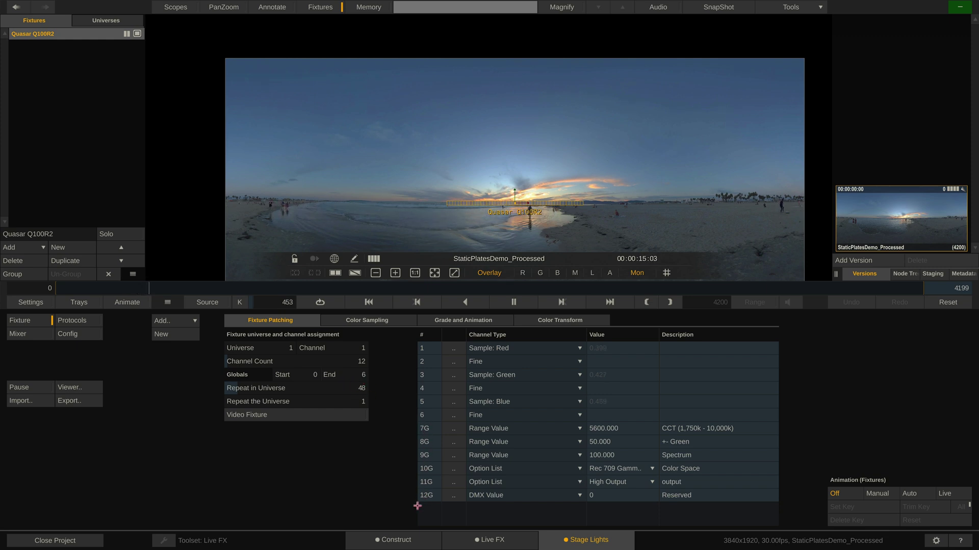
{"action": "left_click", "coordinate": [285, 351]}
{"action": "type", "text": "30"}
{"action": "key", "text": "Return"}
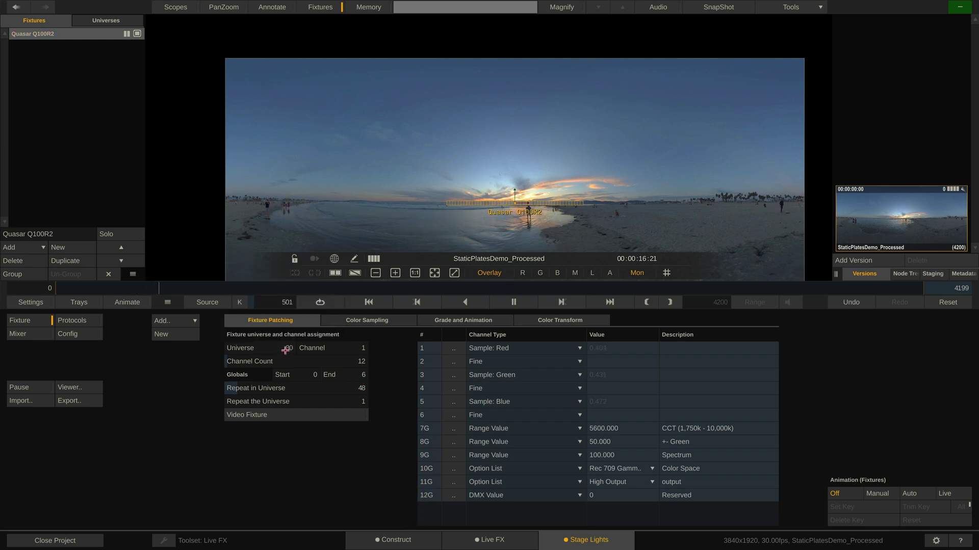
{"action": "left_click_drag", "start_coordinate": [169, 310], "coordinate": [164, 415]}
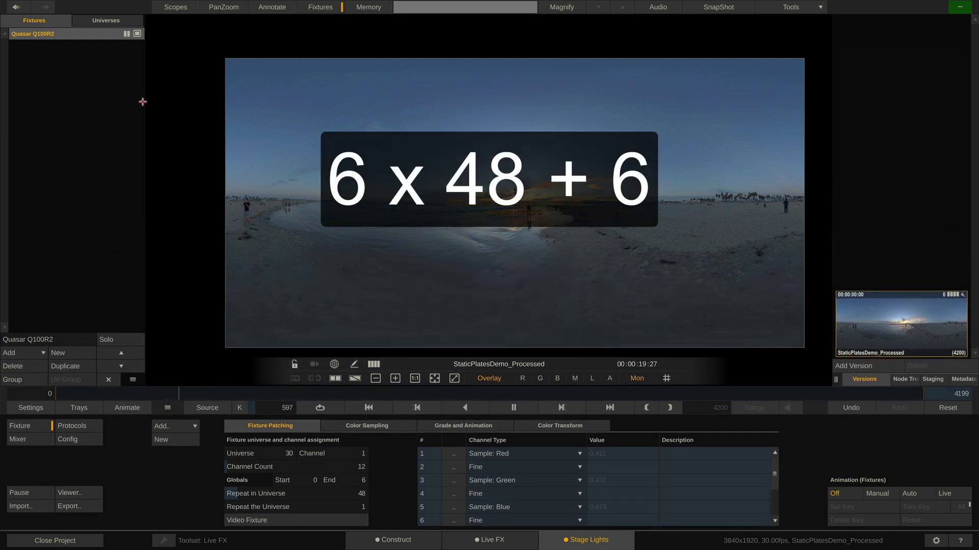
{"action": "left_click", "coordinate": [117, 21]}
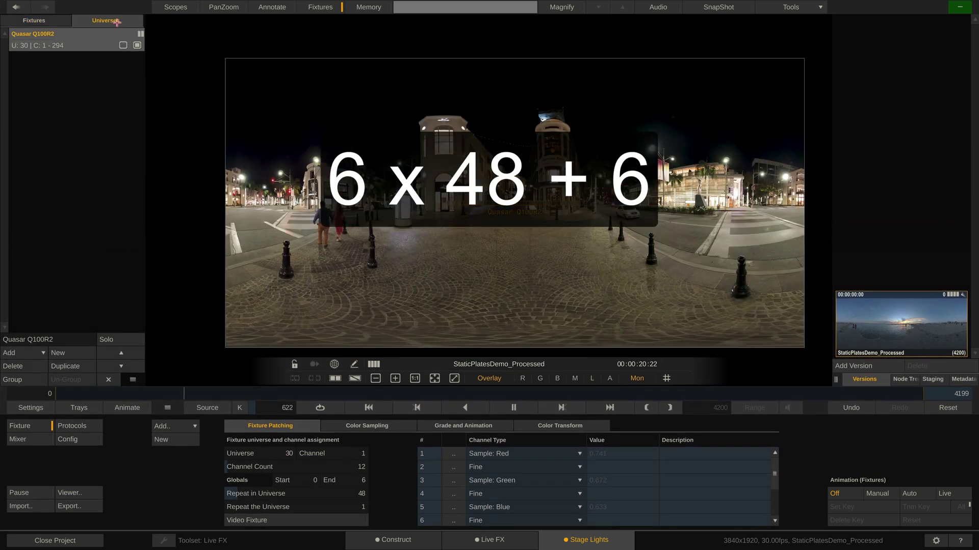
{"action": "left_click", "coordinate": [52, 22]}
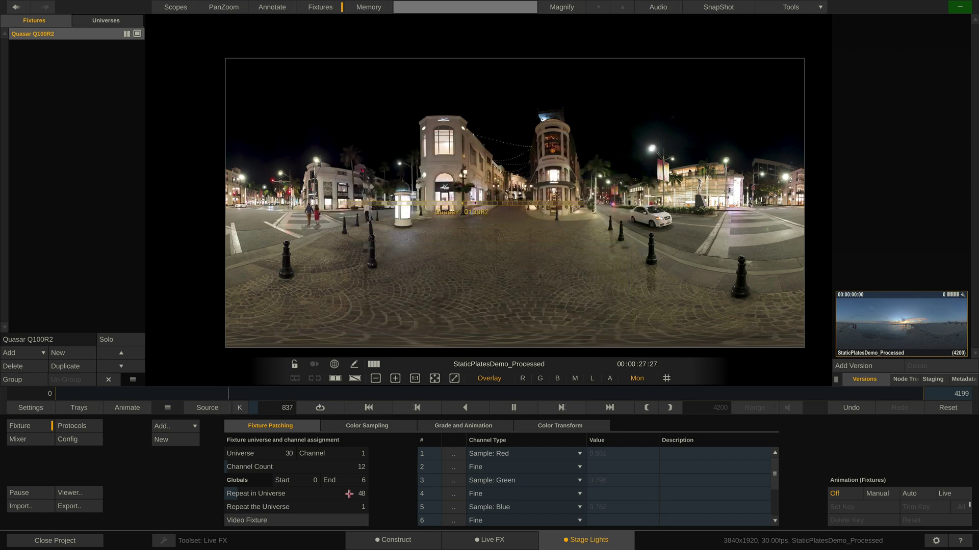
{"action": "left_click", "coordinate": [347, 507]}
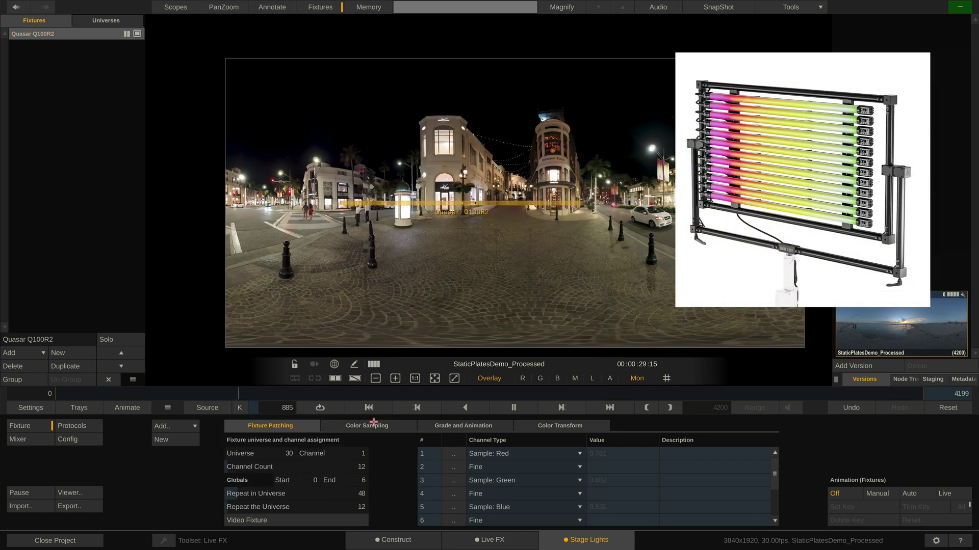
Confirm 12 sampling segments, then raise the Quasar Q100R2 sampling grid on the plate.
{"action": "left_click", "coordinate": [372, 425]}
{"action": "left_click", "coordinate": [353, 482]}
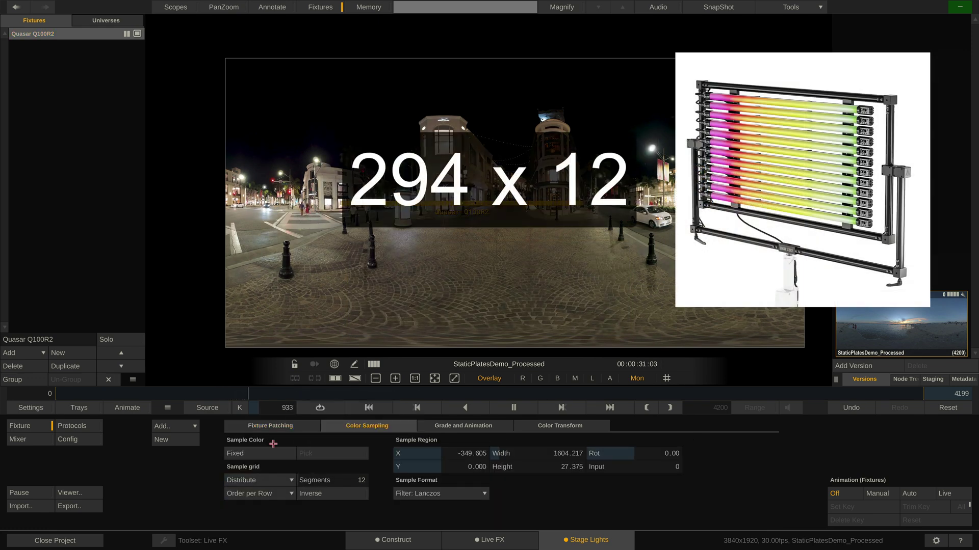
{"action": "left_click", "coordinate": [258, 423]}
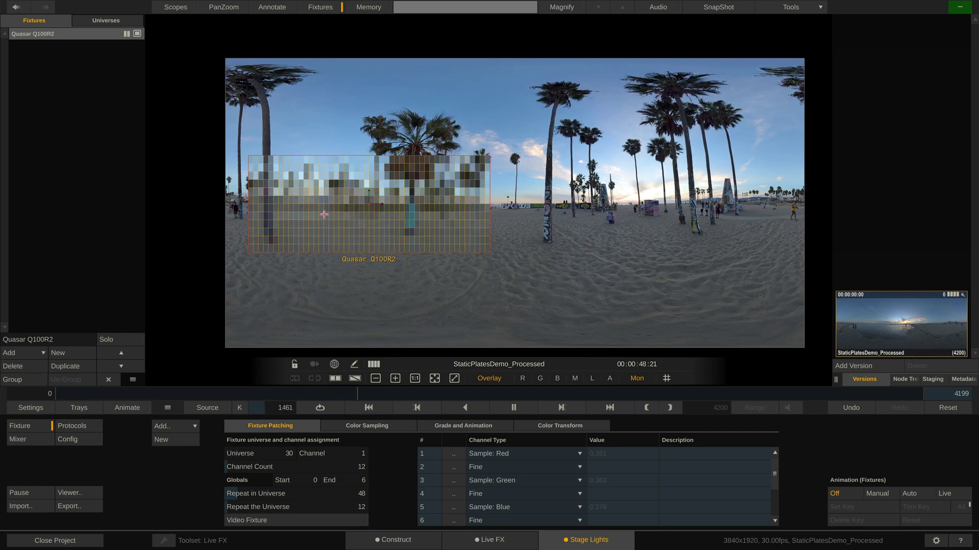
{"action": "mouse_move", "coordinate": [315, 210]}
{"action": "left_mouse_down"}
{"action": "mouse_move", "coordinate": [316, 162]}
{"action": "mouse_move", "coordinate": [566, 166]}
{"action": "mouse_move", "coordinate": [340, 193]}
{"action": "mouse_move", "coordinate": [300, 212]}
{"action": "mouse_move", "coordinate": [310, 200]}
{"action": "left_mouse_up"}
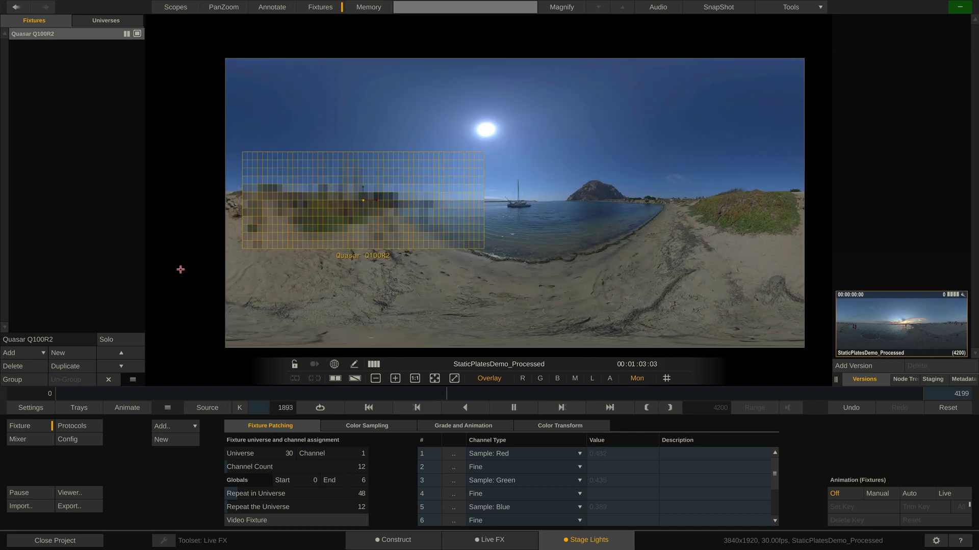
Add a new video fixture named Kino Flo Mimik.
{"action": "left_click", "coordinate": [50, 351]}
{"action": "left_click", "coordinate": [43, 366]}
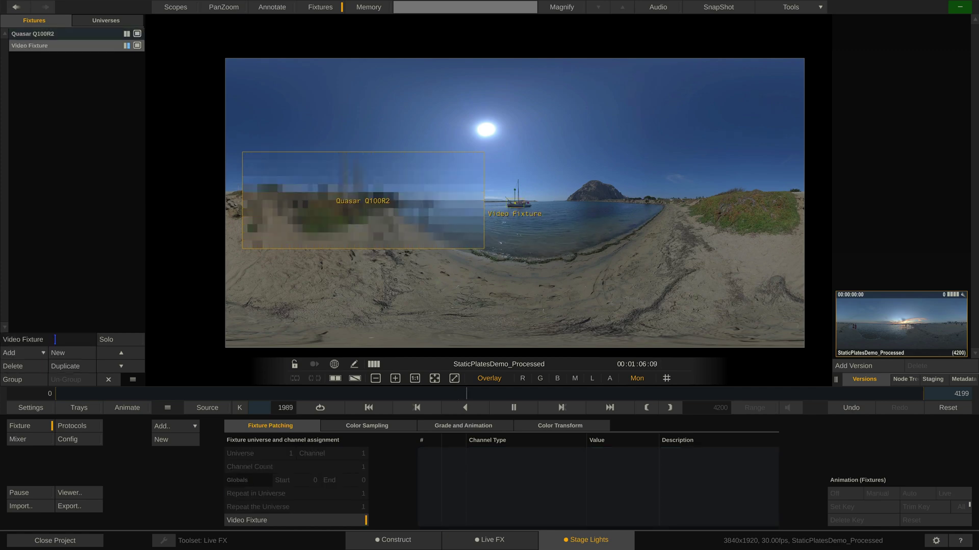
{"action": "type", "text": "Kino Flo Mimik"}
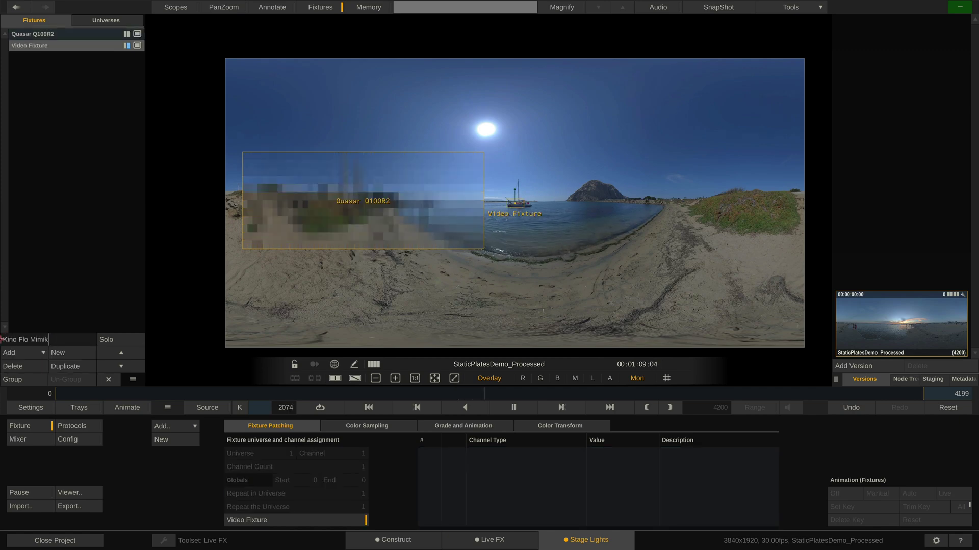
{"action": "key", "text": "Return"}
Place the Kino Flo Mimik sampling box upper right and reposition the Quasar grid.
{"action": "left_click_drag", "start_coordinate": [524, 200], "coordinate": [660, 172]}
{"action": "mouse_move", "coordinate": [456, 230]}
{"action": "left_mouse_down"}
{"action": "mouse_move", "coordinate": [457, 200]}
{"action": "mouse_move", "coordinate": [428, 214]}
{"action": "mouse_move", "coordinate": [442, 192]}
{"action": "mouse_move", "coordinate": [414, 202]}
{"action": "left_mouse_up"}
{"action": "left_click", "coordinate": [572, 210]}
{"action": "left_click_drag", "start_coordinate": [571, 210], "coordinate": [609, 169]}
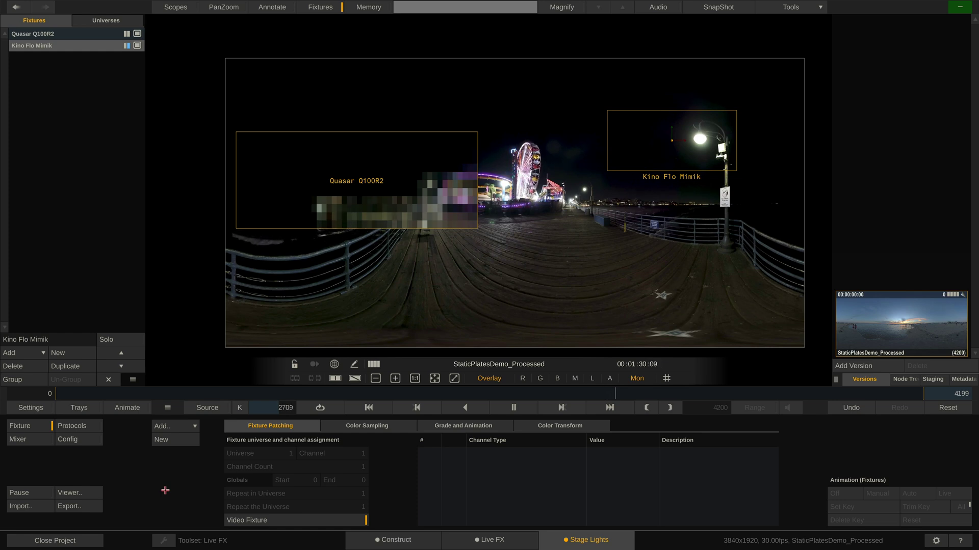
{"action": "key", "text": "super+Tab"}
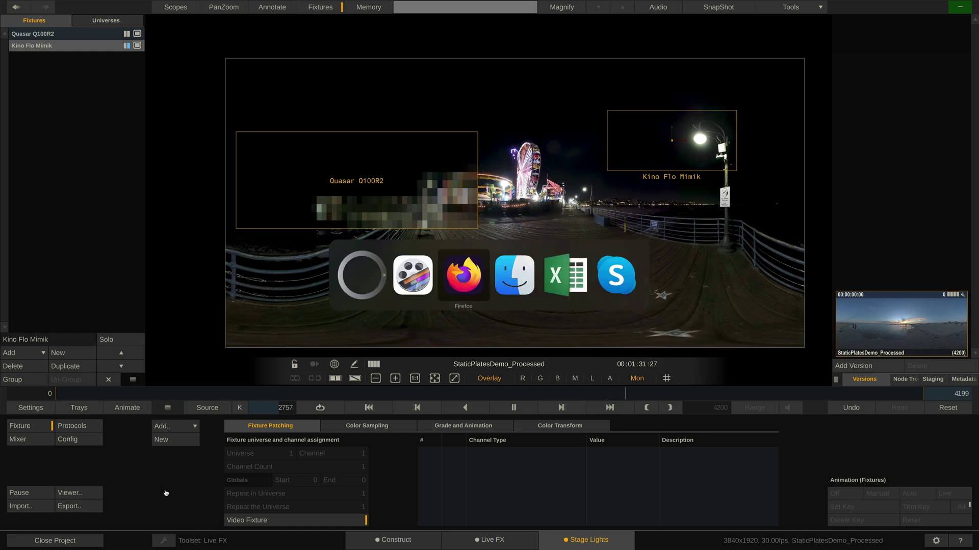
{"action": "scroll", "coordinate": [104, 246], "scroll_direction": "down", "scroll_amount": 5}
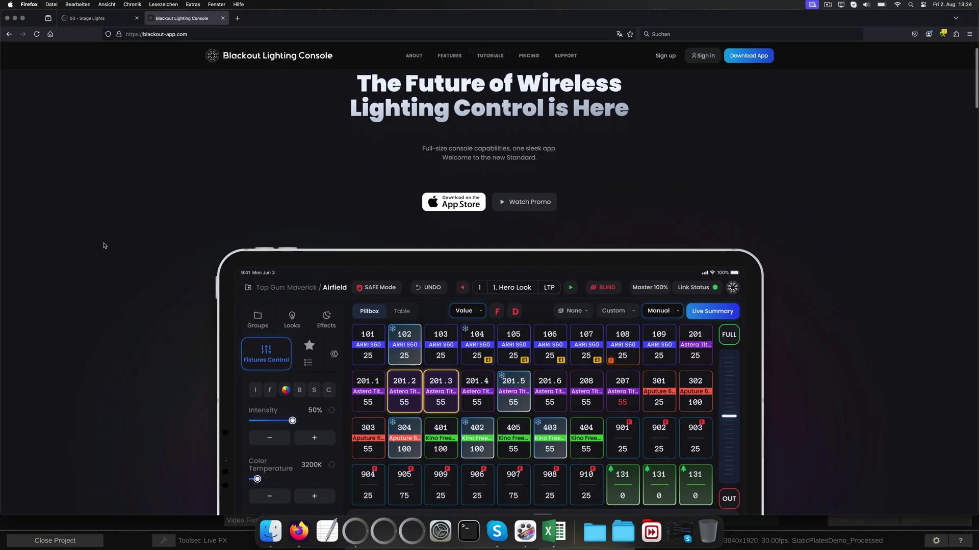
{"action": "scroll", "coordinate": [104, 246], "scroll_direction": "down", "scroll_amount": 1}
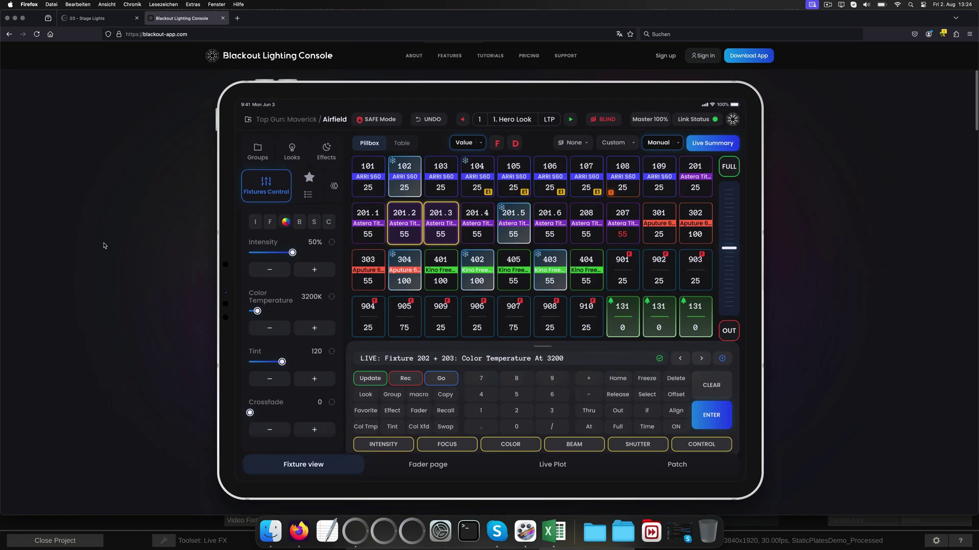
{"action": "key", "text": "super+Tab"}
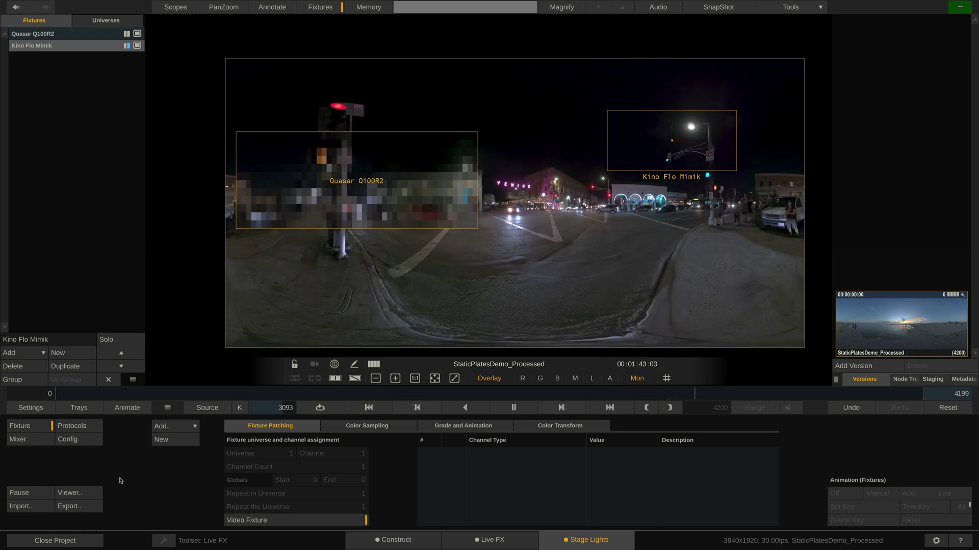
Turn on sACN input with the input universe range ending at 5.
{"action": "left_click", "coordinate": [89, 426]}
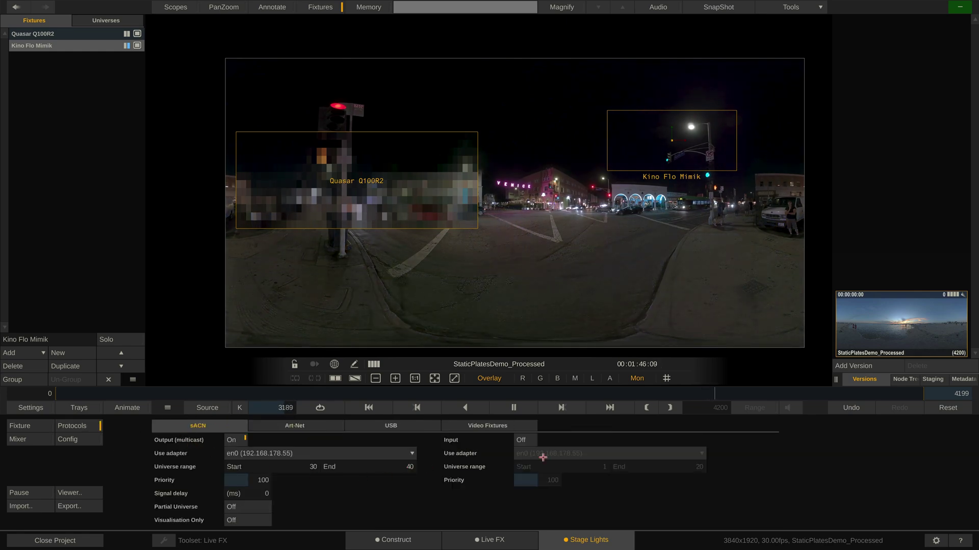
{"action": "left_click", "coordinate": [525, 441]}
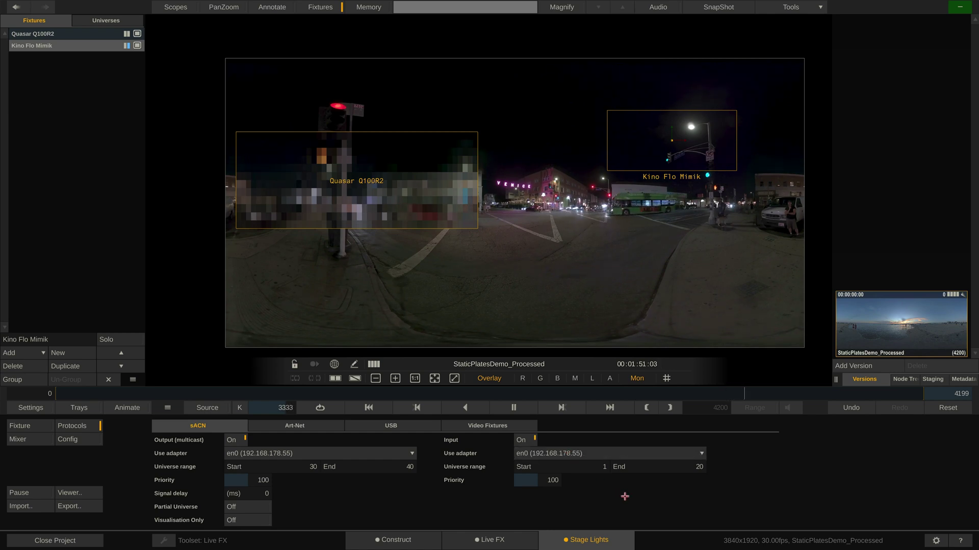
{"action": "left_click", "coordinate": [690, 467]}
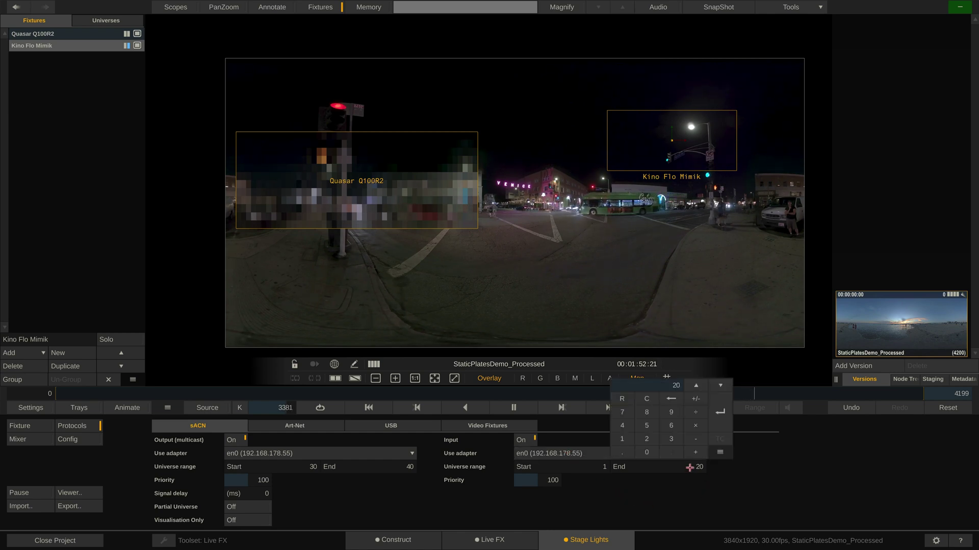
{"action": "type", "text": "5"}
{"action": "key", "text": "Return"}
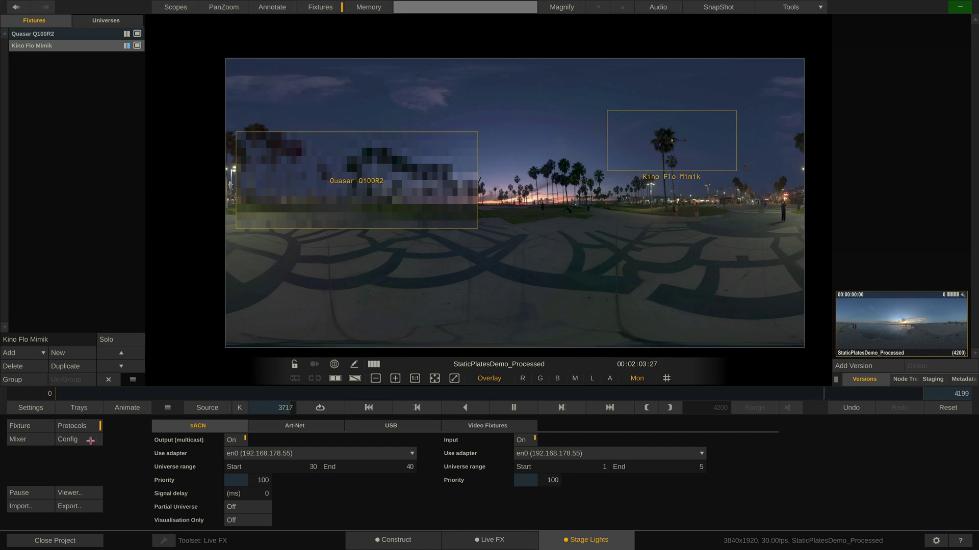
Enable lighting console input in Stage Lights and bring up the console patcher.
{"action": "left_click", "coordinate": [84, 440]}
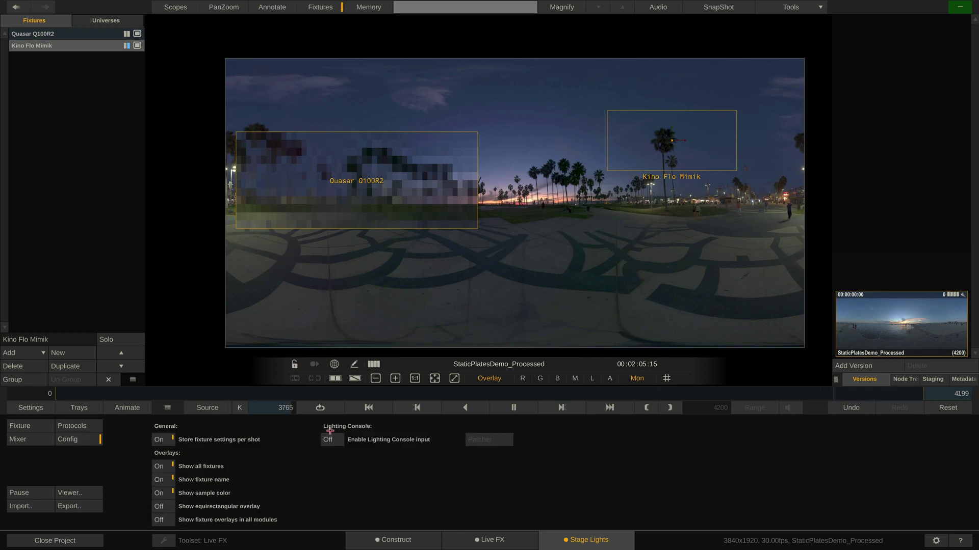
{"action": "left_click", "coordinate": [330, 439]}
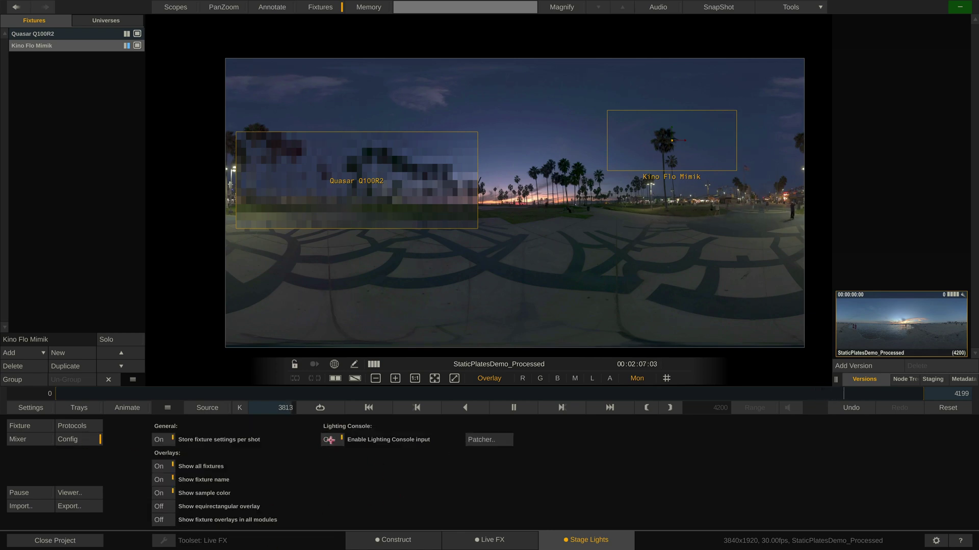
{"action": "left_click", "coordinate": [498, 439]}
{"action": "mouse_move", "coordinate": [520, 66]}
{"action": "left_mouse_down"}
{"action": "mouse_move", "coordinate": [481, 84]}
{"action": "mouse_move", "coordinate": [521, 67]}
{"action": "left_mouse_up"}
{"action": "left_click", "coordinate": [438, 104]}
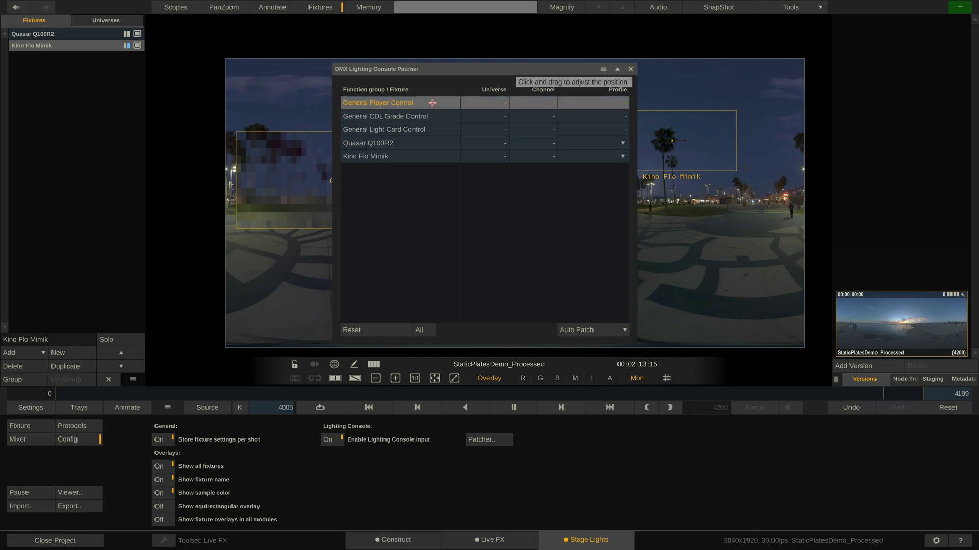
{"action": "left_click", "coordinate": [438, 116]}
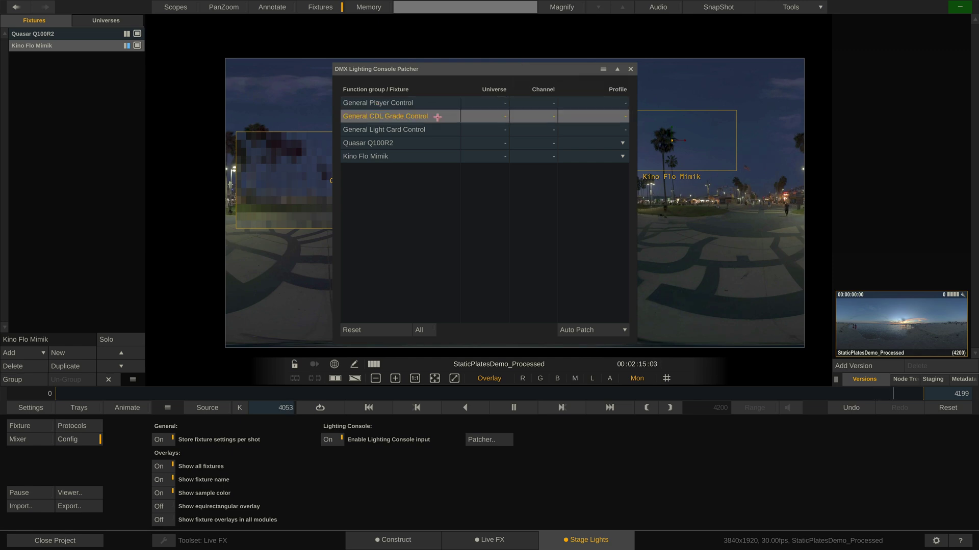
{"action": "left_click", "coordinate": [435, 130]}
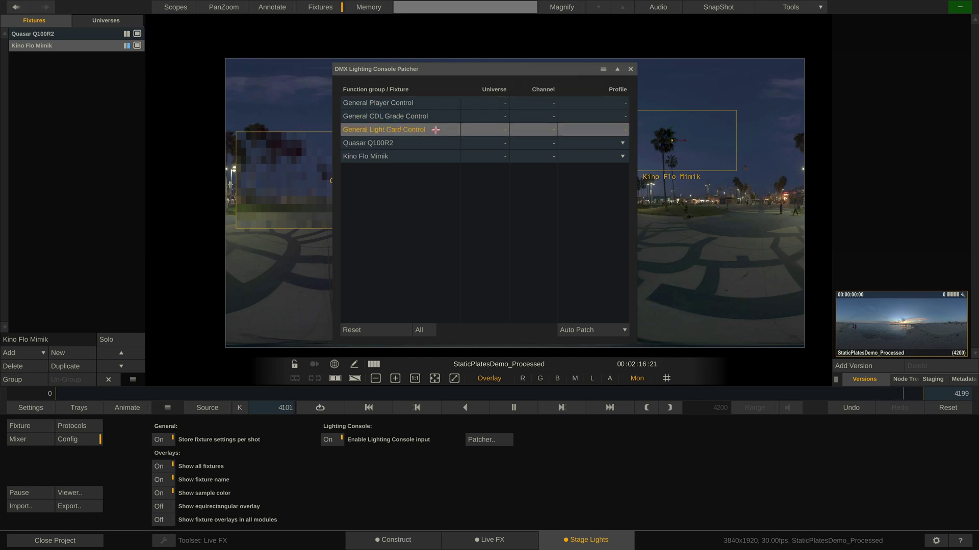
{"action": "left_click", "coordinate": [423, 142]}
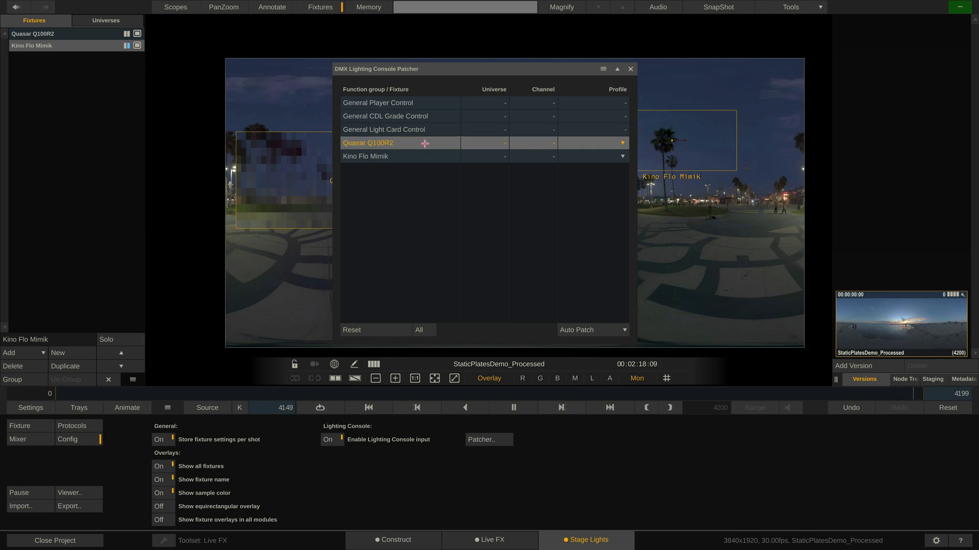
{"action": "left_click", "coordinate": [422, 156]}
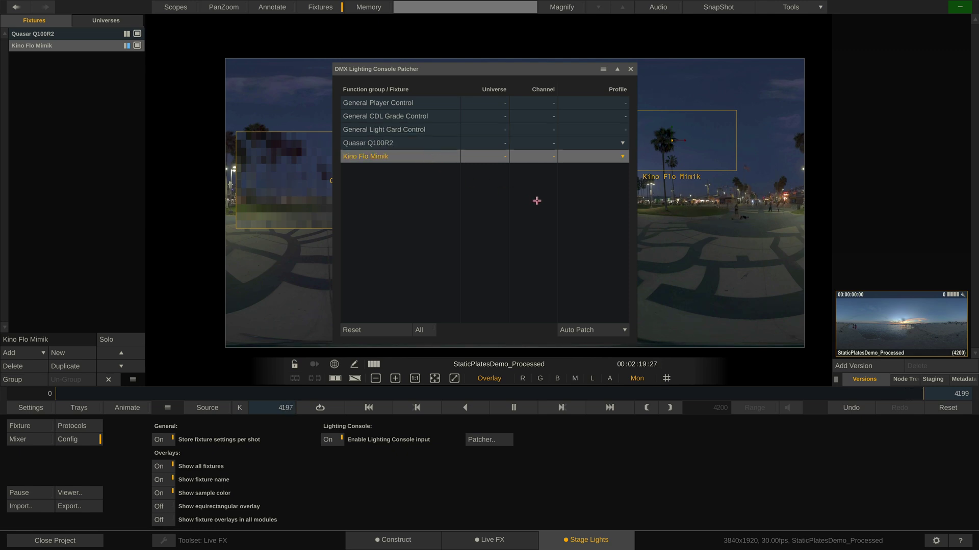
{"action": "left_click", "coordinate": [622, 156]}
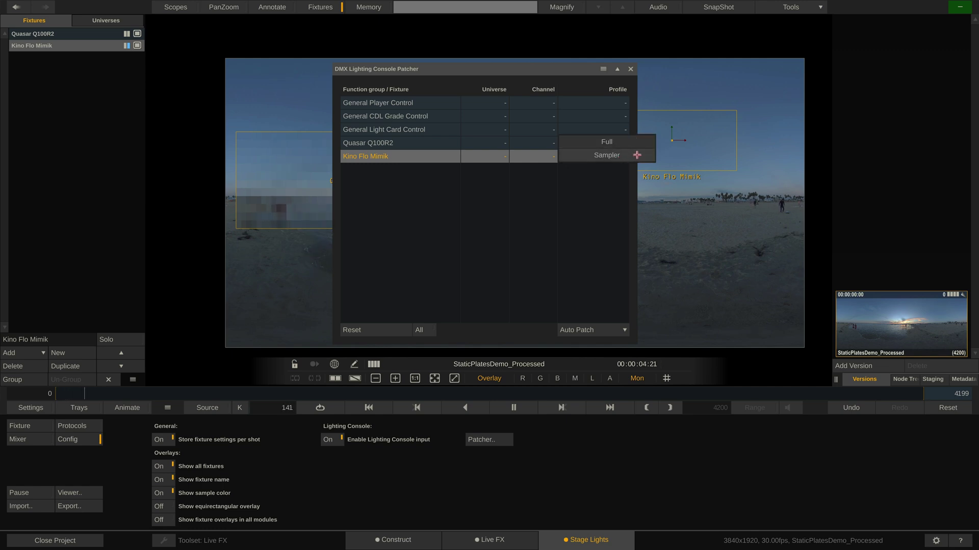
{"action": "left_click", "coordinate": [595, 201]}
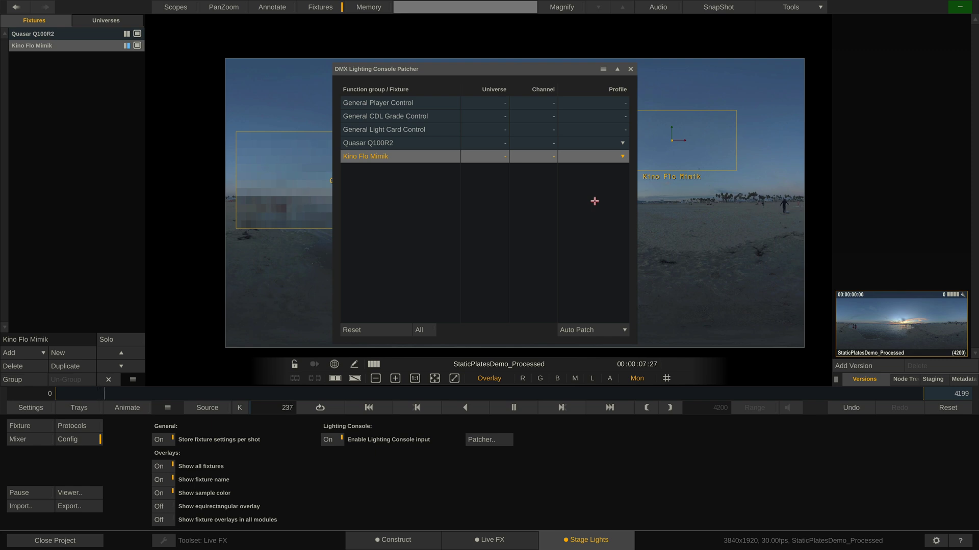
Patch General Player Control to universe 1 and close the patcher.
{"action": "left_click", "coordinate": [439, 104]}
{"action": "left_click", "coordinate": [498, 104]}
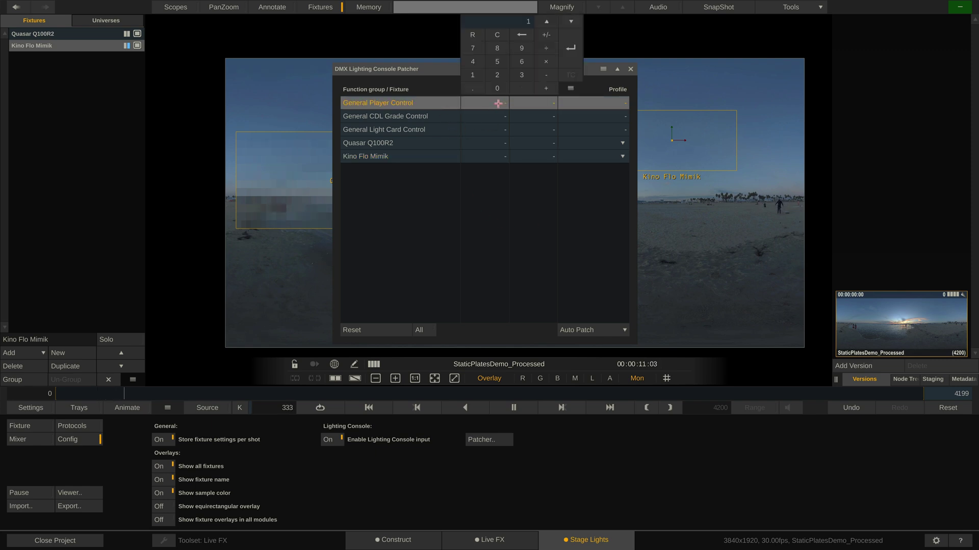
{"action": "key", "text": "Return"}
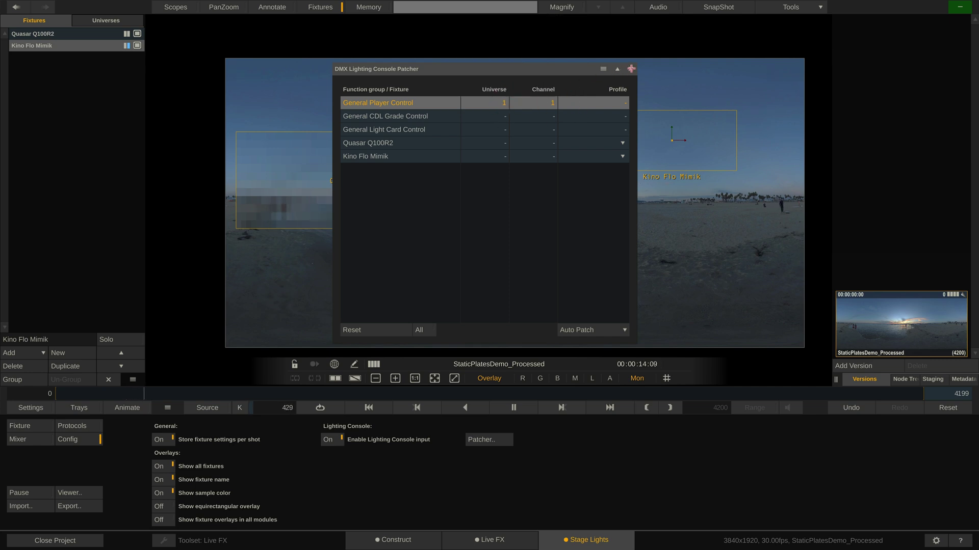
{"action": "left_click", "coordinate": [630, 69]}
Show the Lighting Consoles section of the '03 - Stage Lights' support article in Firefox.
{"action": "left_click", "coordinate": [37, 427]}
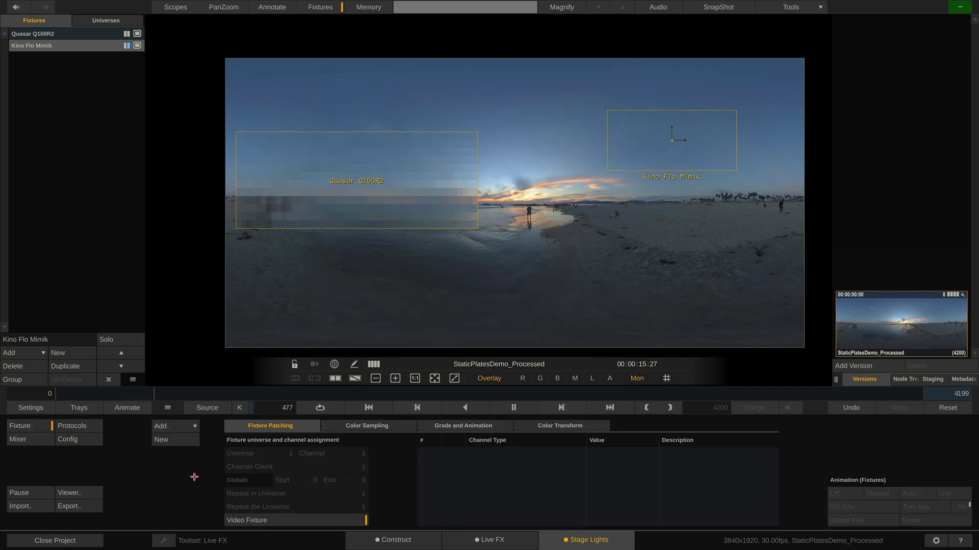
{"action": "key", "text": "super+Tab"}
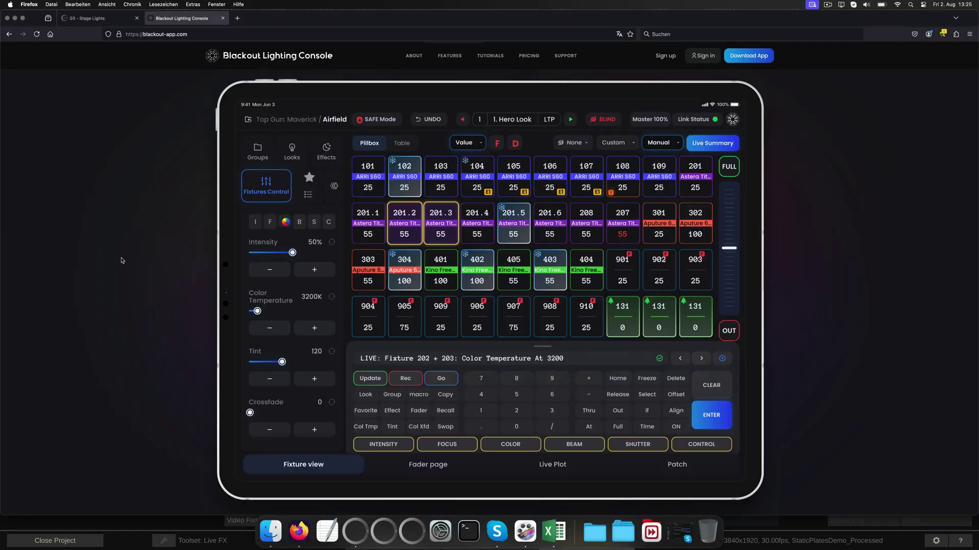
{"action": "left_click", "coordinate": [82, 20]}
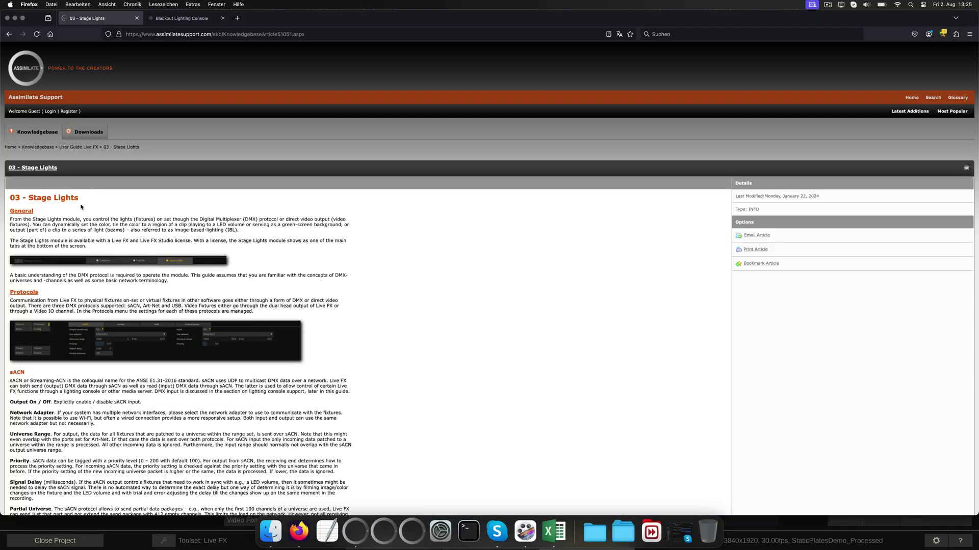
{"action": "scroll", "coordinate": [131, 204], "scroll_direction": "down", "scroll_amount": 20}
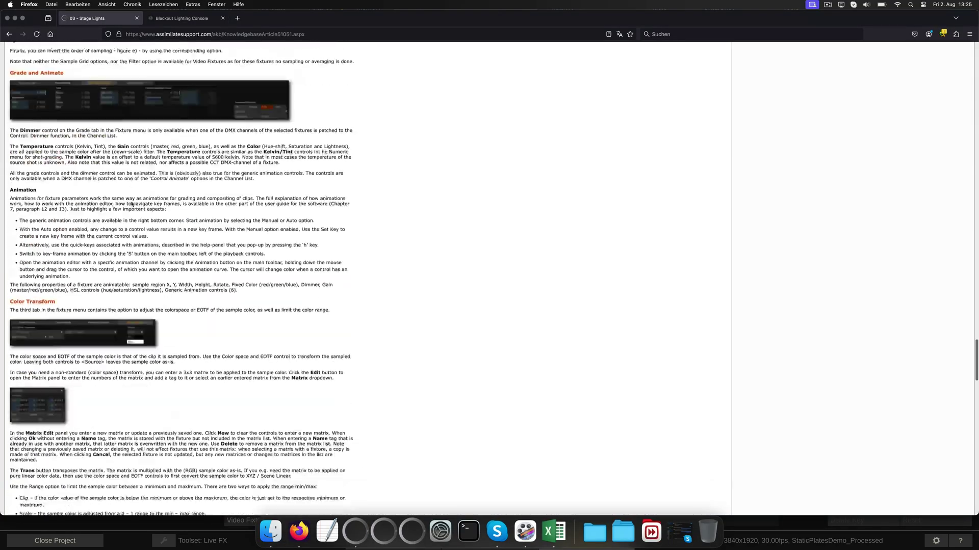
{"action": "scroll", "coordinate": [131, 202], "scroll_direction": "down", "scroll_amount": 7}
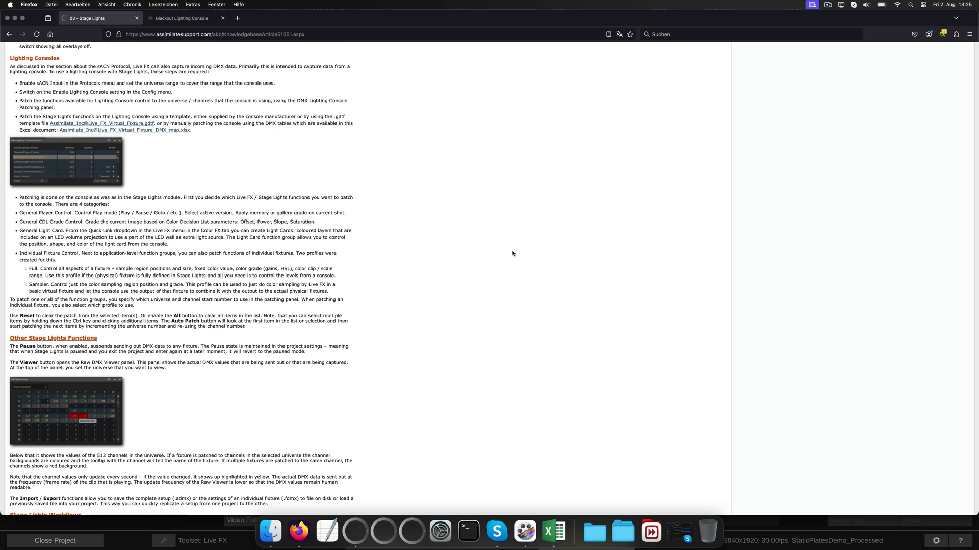
Bring up the virtual fixture DMX map in Excel and scroll to the Player Control profile.
{"action": "left_click", "coordinate": [553, 531]}
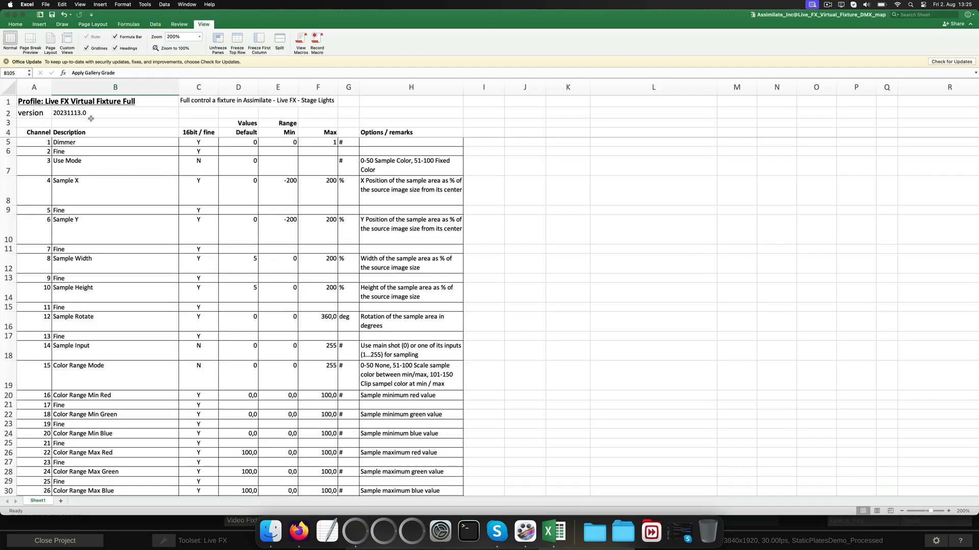
{"action": "left_click", "coordinate": [112, 115]}
{"action": "scroll", "coordinate": [112, 115], "scroll_direction": "right", "scroll_amount": 1}
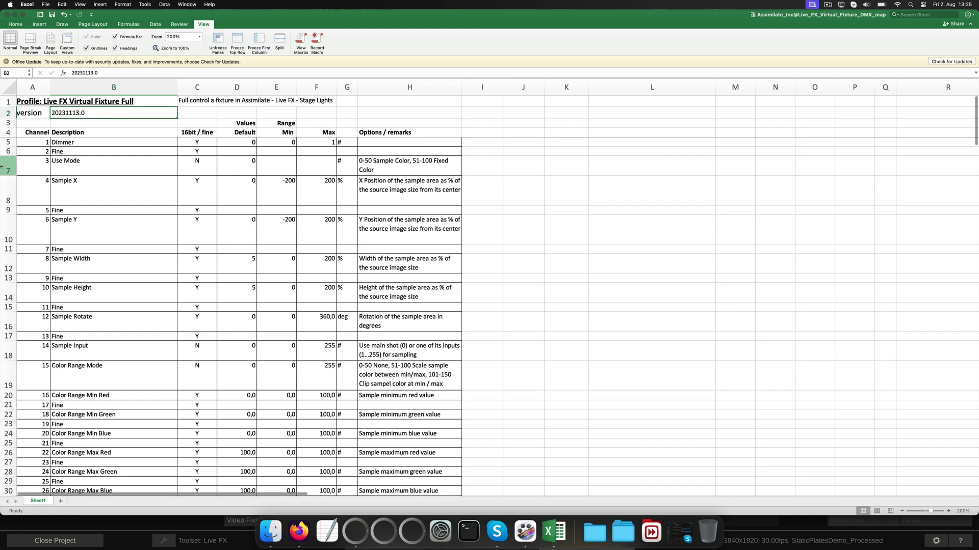
{"action": "scroll", "coordinate": [439, 259], "scroll_direction": "down", "scroll_amount": 10}
{"action": "scroll", "coordinate": [439, 259], "scroll_direction": "down", "scroll_amount": 15}
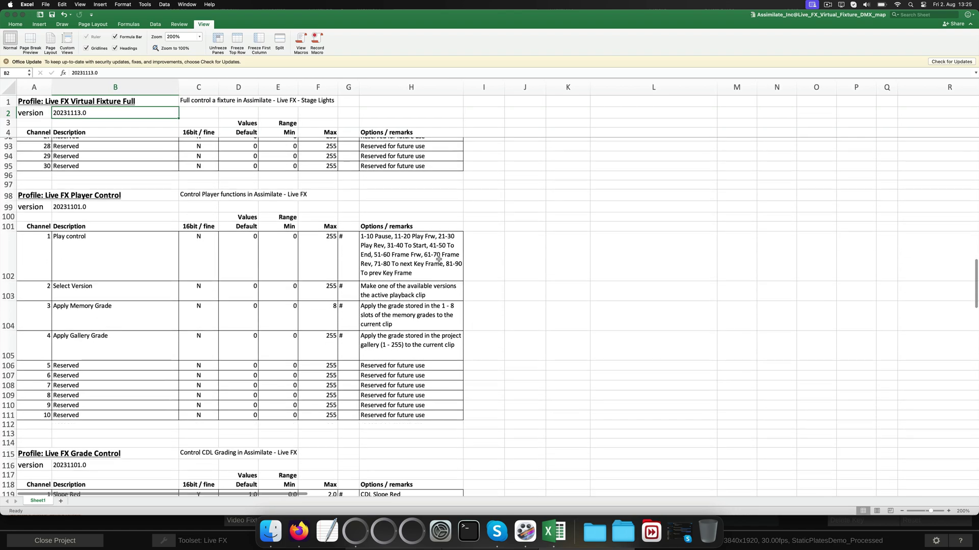
{"action": "scroll", "coordinate": [439, 260], "scroll_direction": "down", "scroll_amount": 2}
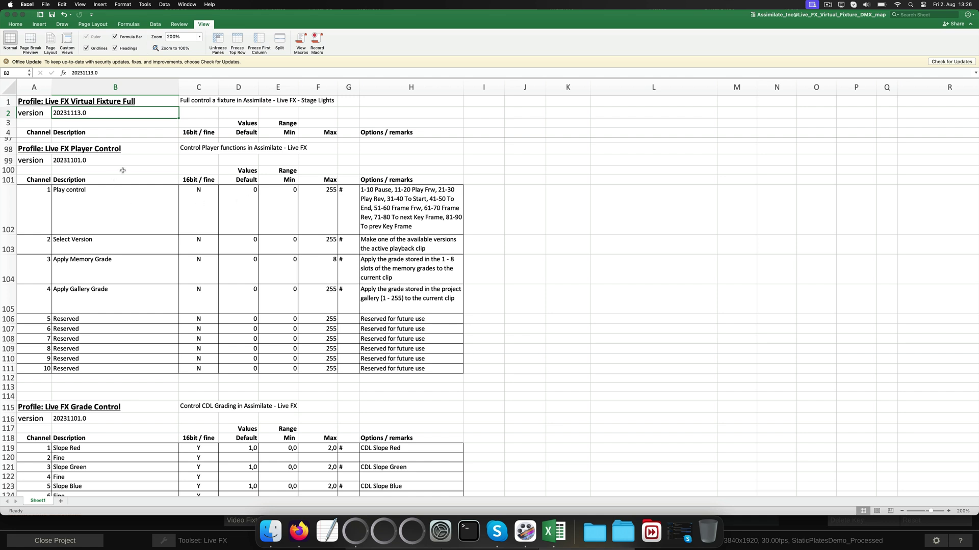
Inspect the Play control channel: not 16-bit, default 0, range 0-255, plus remarks.
{"action": "left_click", "coordinate": [44, 197]}
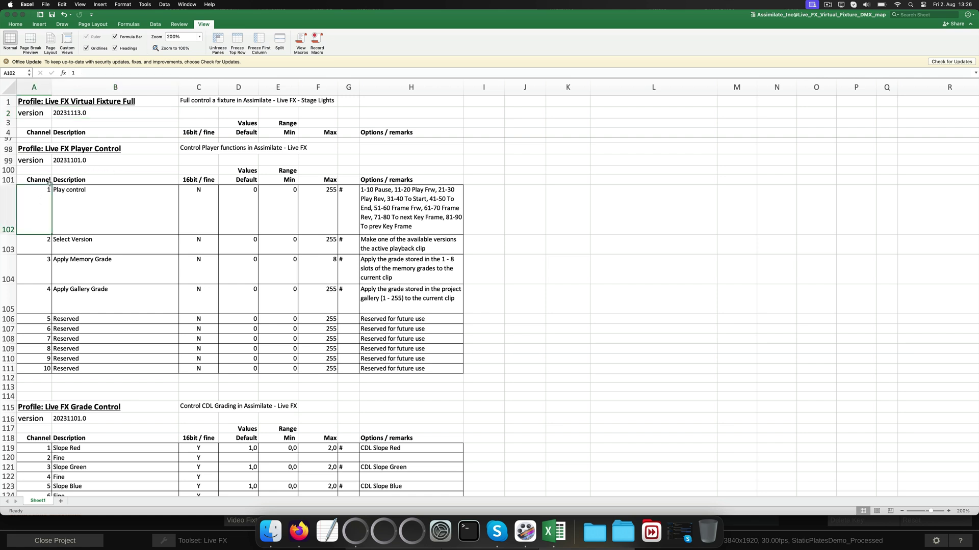
{"action": "left_click", "coordinate": [84, 197]}
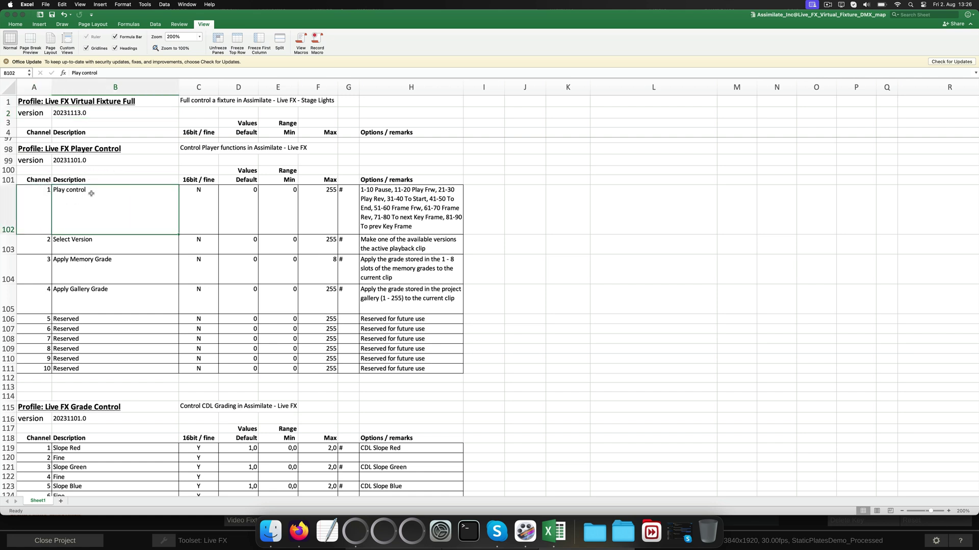
{"action": "left_click", "coordinate": [205, 194]}
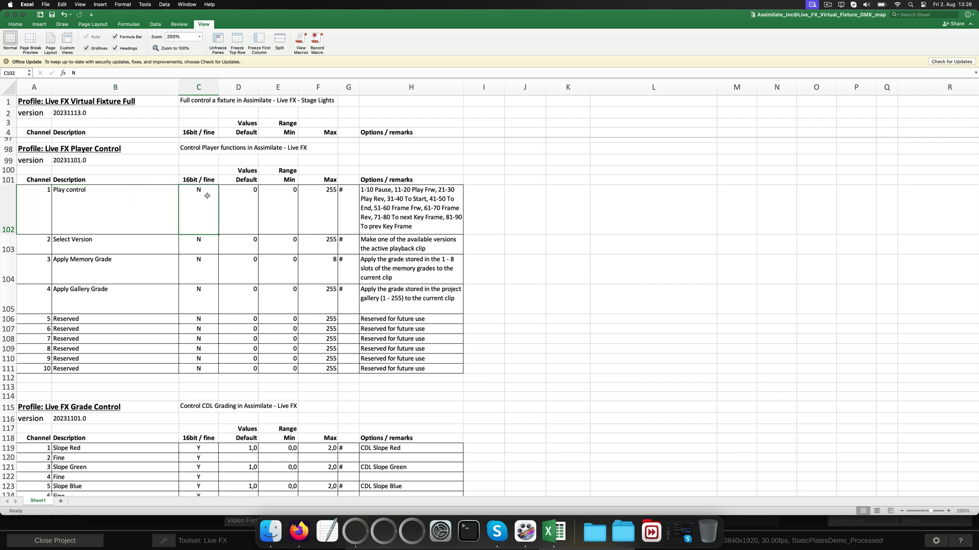
{"action": "left_click", "coordinate": [98, 450]}
{"action": "left_click", "coordinate": [93, 456]}
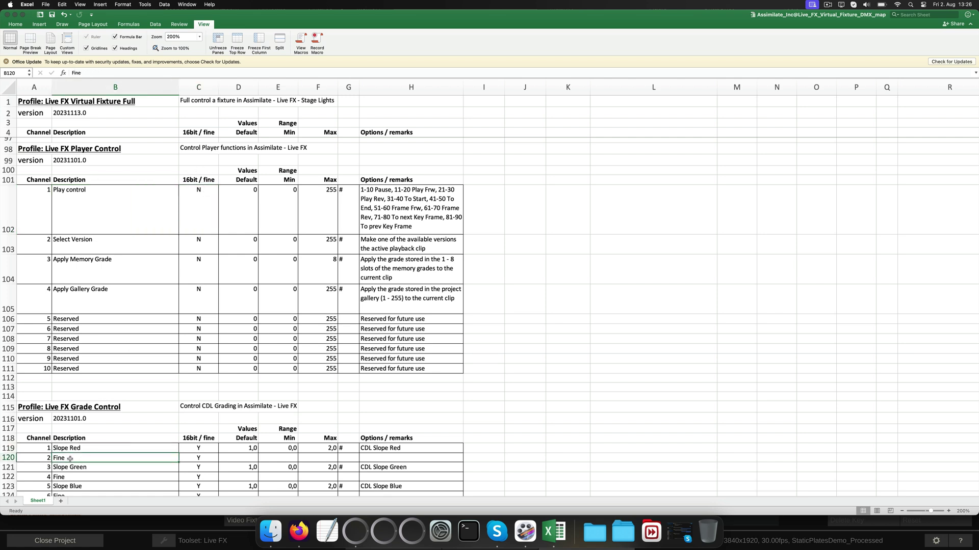
{"action": "left_click", "coordinate": [100, 447]}
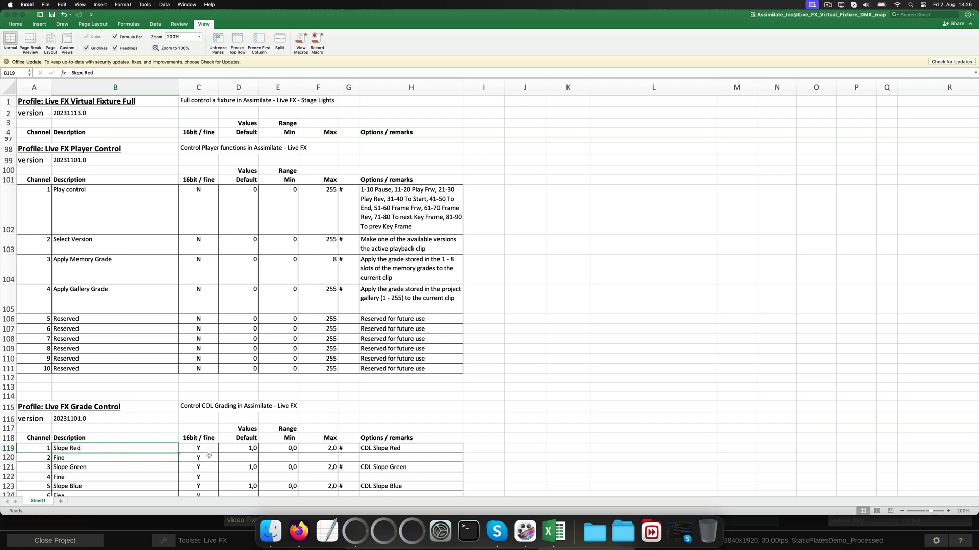
{"action": "left_click", "coordinate": [231, 206]}
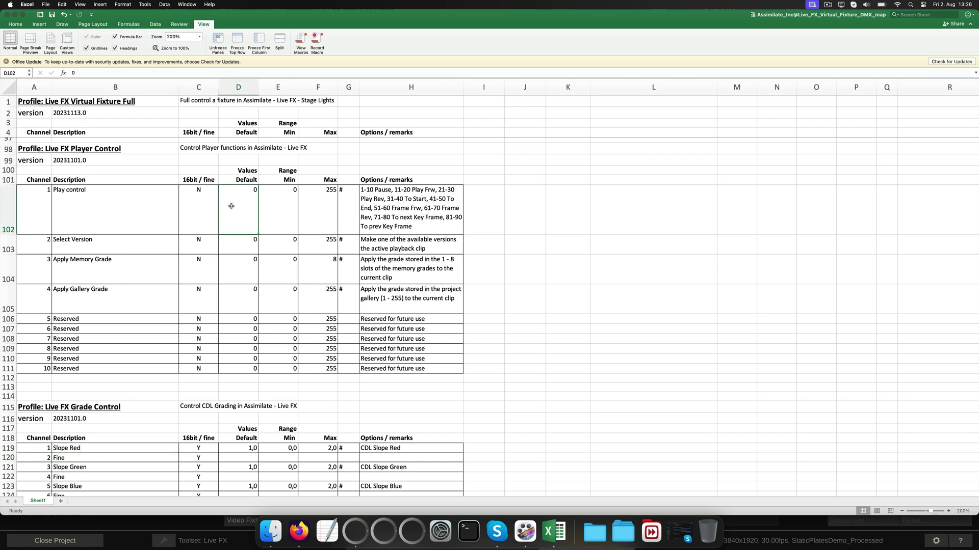
{"action": "left_click", "coordinate": [289, 206]}
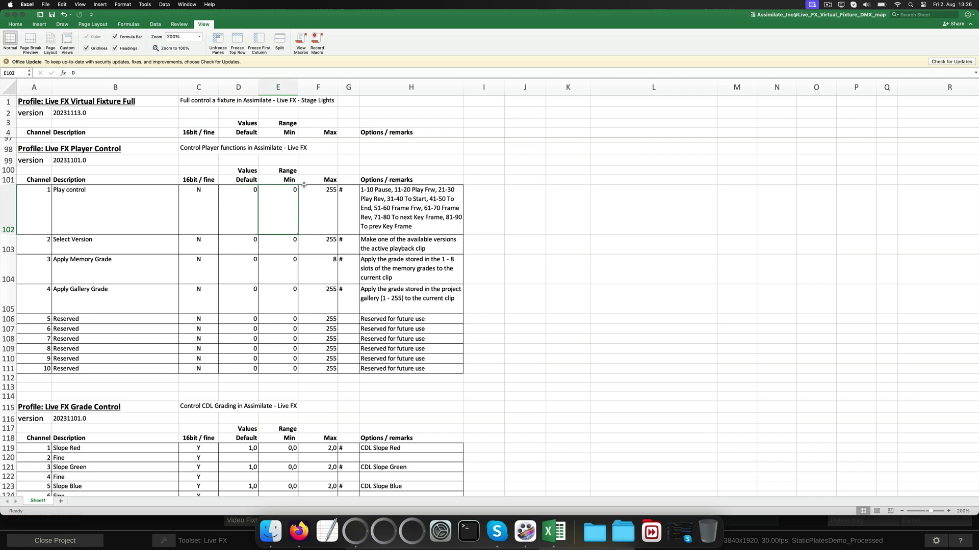
{"action": "left_click", "coordinate": [316, 196]}
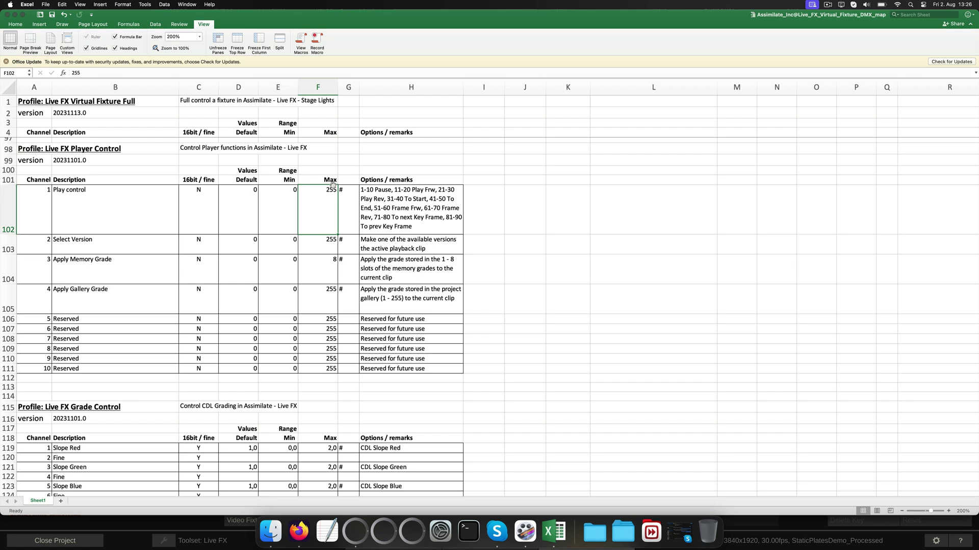
{"action": "left_click", "coordinate": [418, 198]}
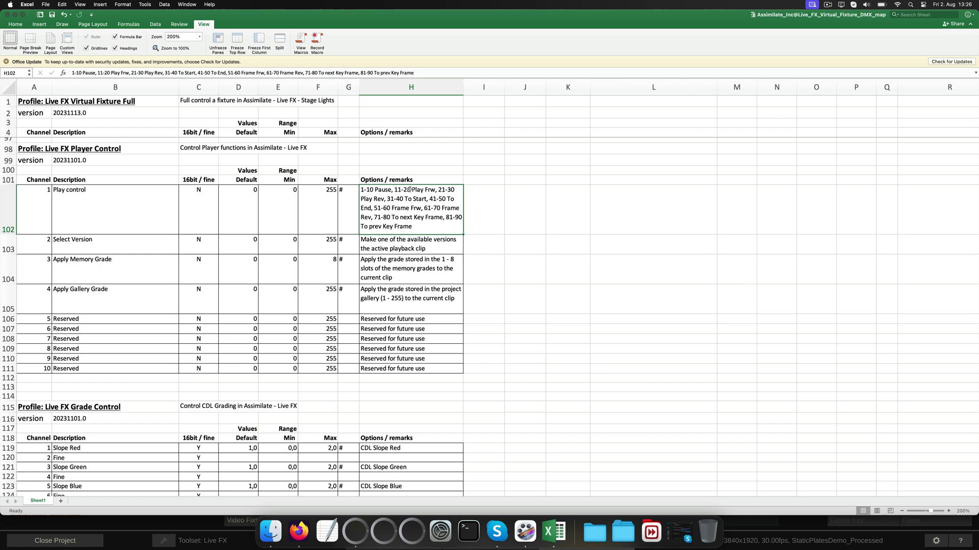
{"action": "left_click", "coordinate": [492, 207]}
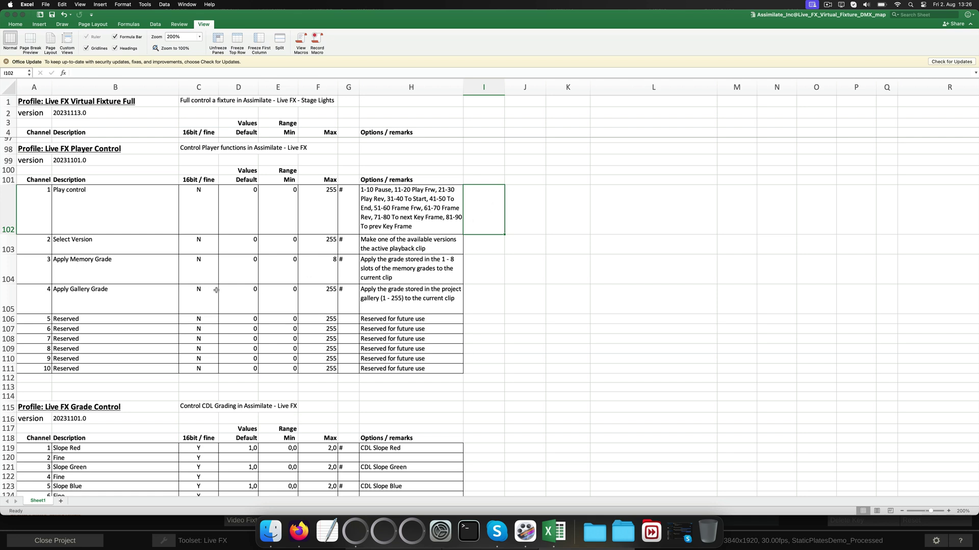
Review the Select Version, Apply Memory Grade and Apply Gallery Grade channels, then return to Live FX.
{"action": "left_click", "coordinate": [122, 244]}
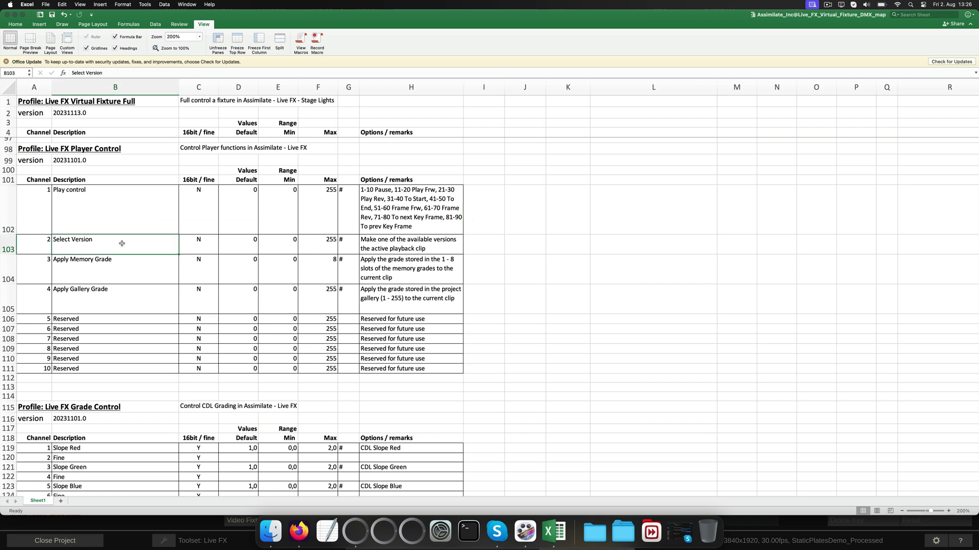
{"action": "left_click", "coordinate": [132, 274]}
{"action": "left_click", "coordinate": [140, 303]}
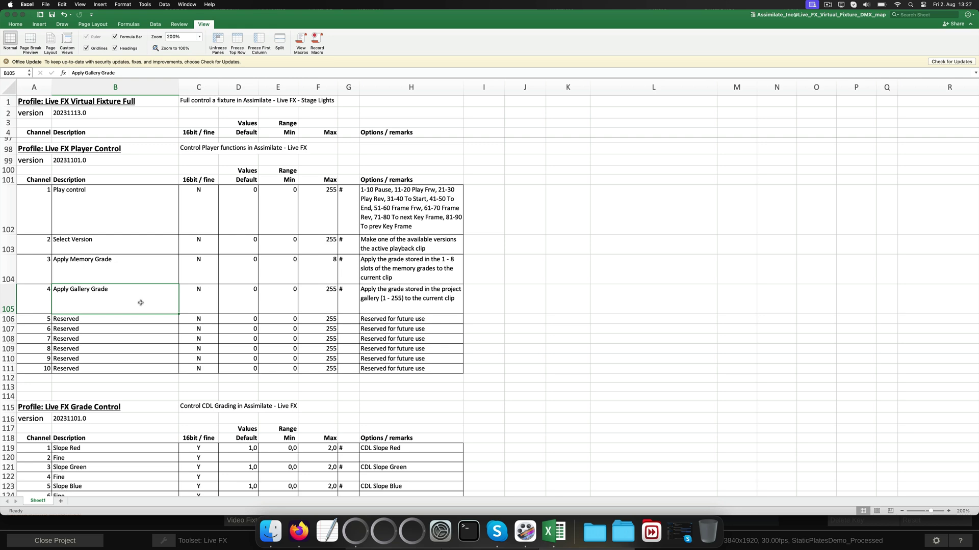
{"action": "left_click", "coordinate": [355, 532]}
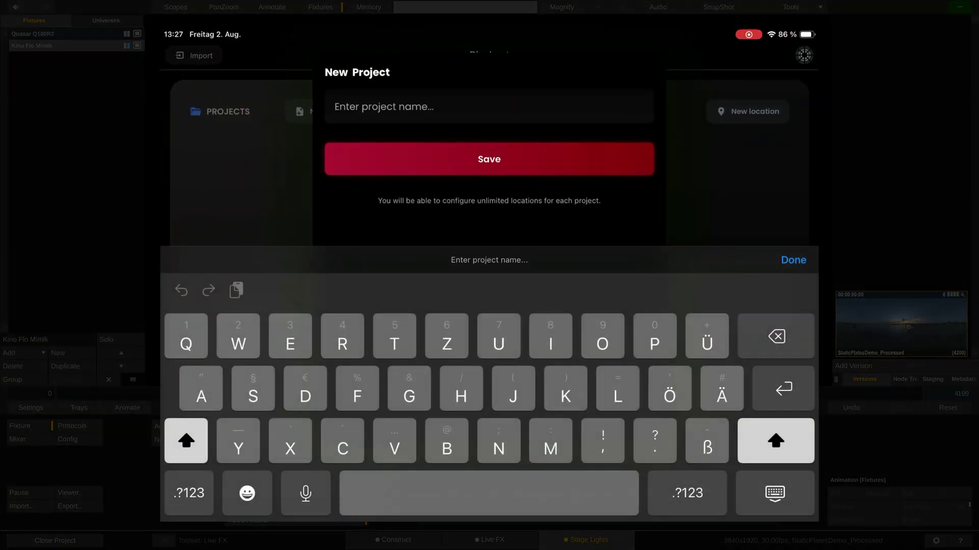
Create and save a new Blackout project named Firefly S02.
{"action": "type", "text": "Fir"}
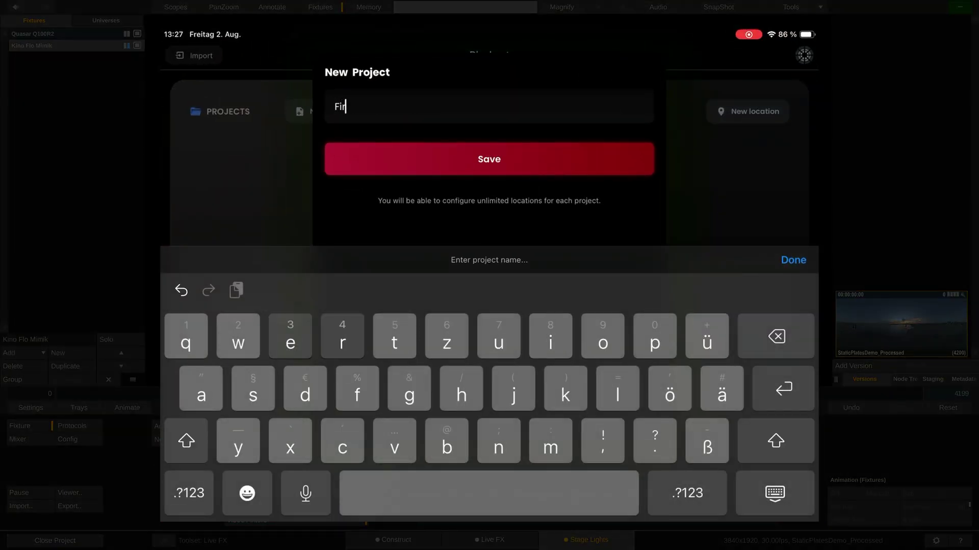
{"action": "type", "text": "efly S02"}
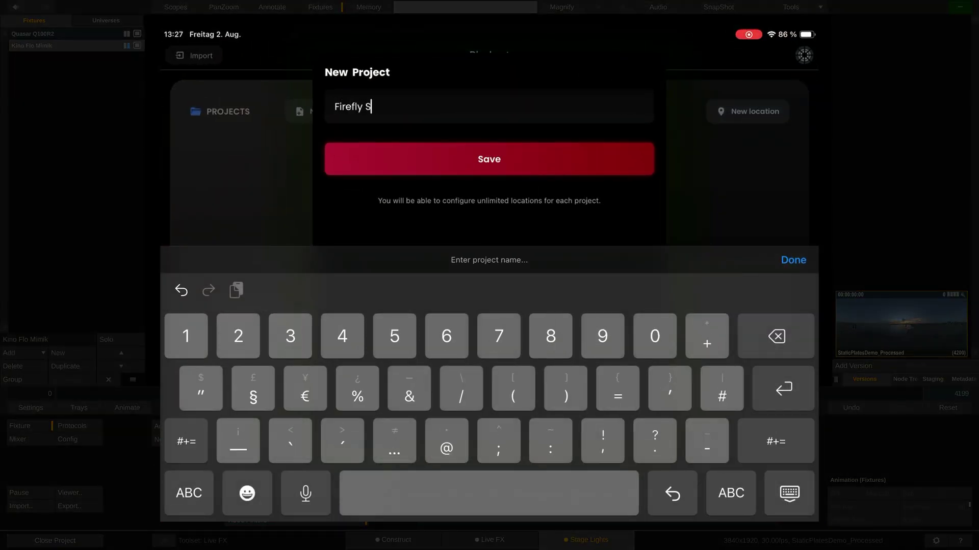
{"action": "left_click", "coordinate": [489, 159]}
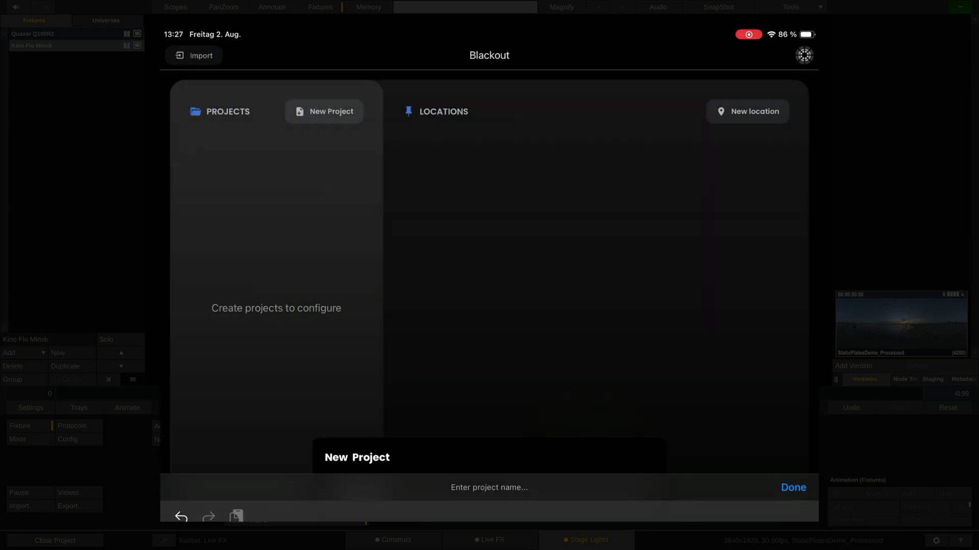
{"action": "left_click", "coordinate": [239, 172]}
Add a location named Serenity Valley and open its console.
{"action": "left_click", "coordinate": [747, 111]}
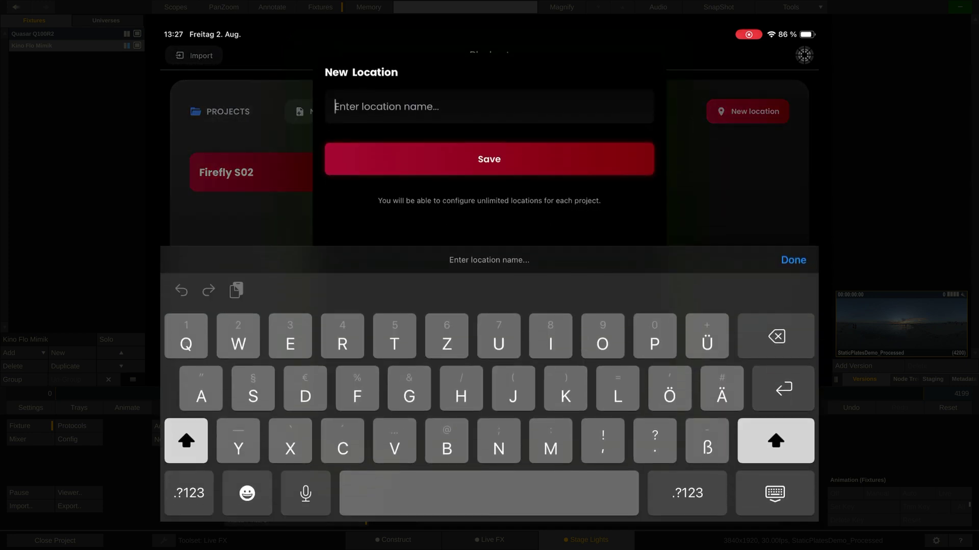
{"action": "type", "text": "Serenity Valley"}
{"action": "key", "text": "Return"}
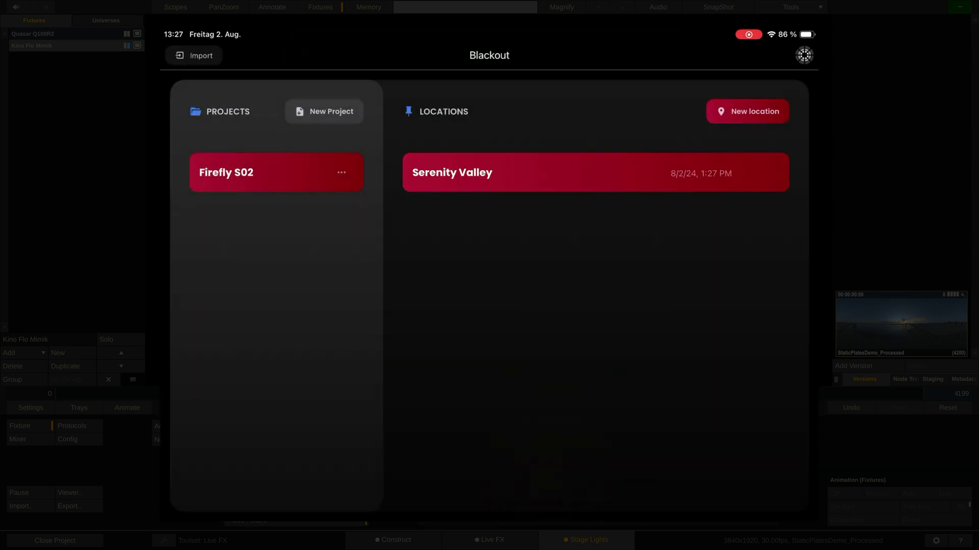
{"action": "left_click", "coordinate": [561, 173]}
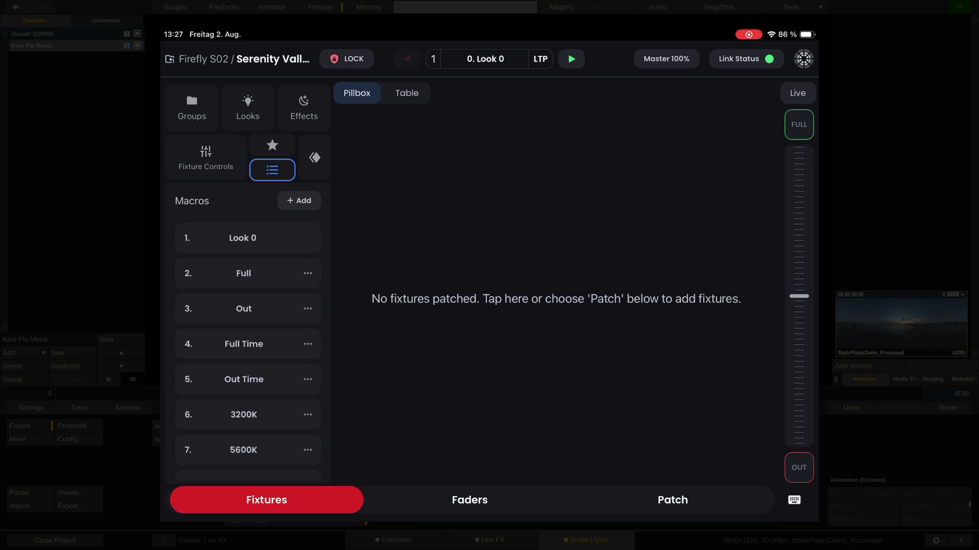
Patch Live FX Player Control from the cloud database Favorites as fixture 1 at addresses 1-10.
{"action": "left_click", "coordinate": [672, 500]}
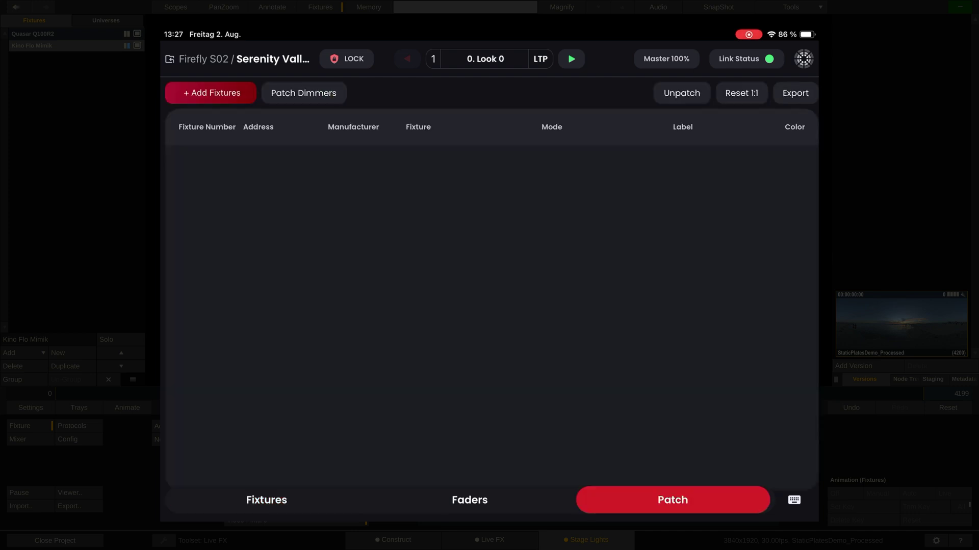
{"action": "left_click", "coordinate": [210, 93]}
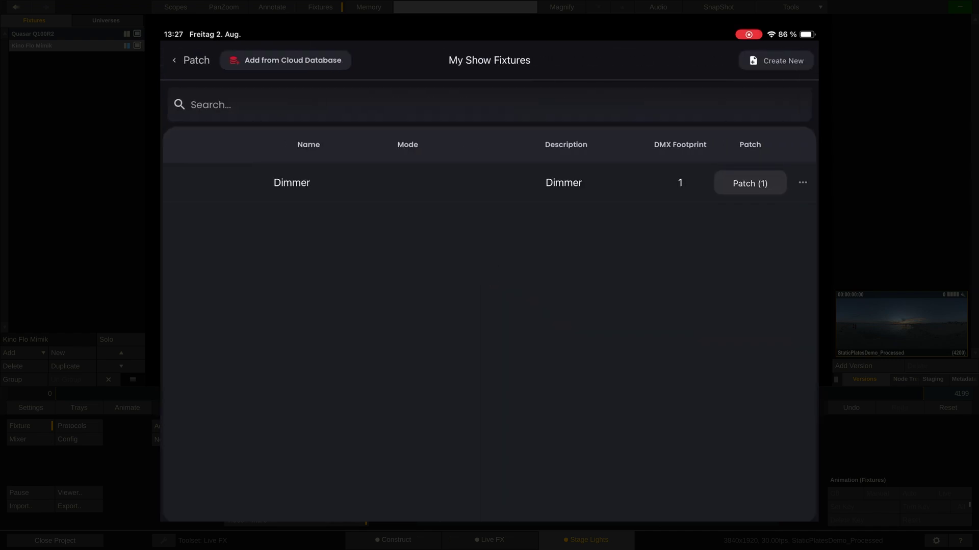
{"action": "left_click", "coordinate": [285, 60]}
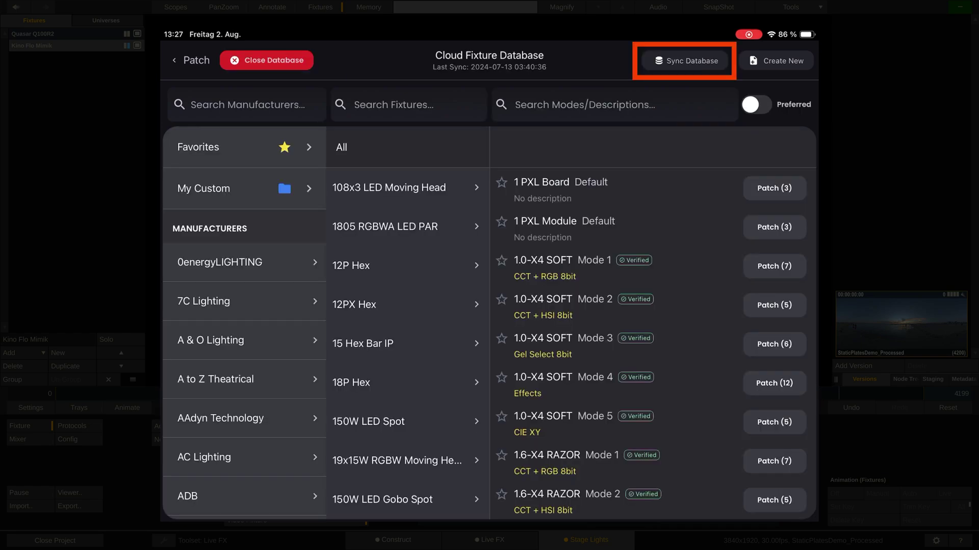
{"action": "scroll", "coordinate": [245, 378], "scroll_direction": "down", "scroll_amount": 15}
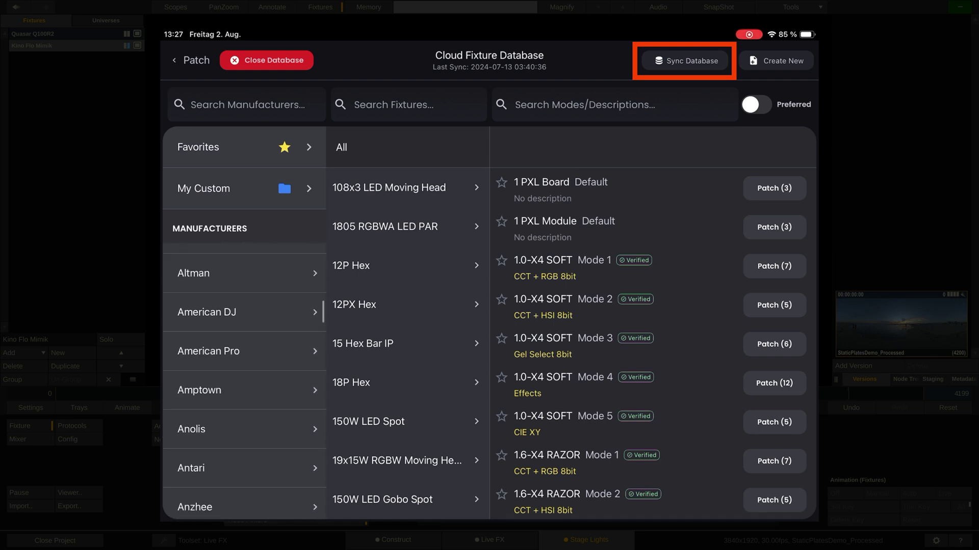
{"action": "scroll", "coordinate": [244, 377], "scroll_direction": "down", "scroll_amount": 4}
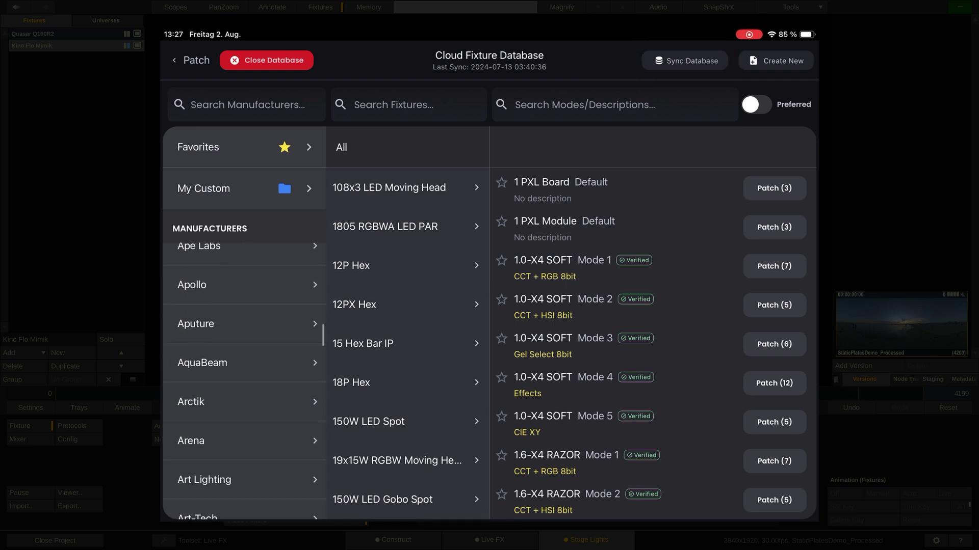
{"action": "scroll", "coordinate": [245, 380], "scroll_direction": "down", "scroll_amount": 10}
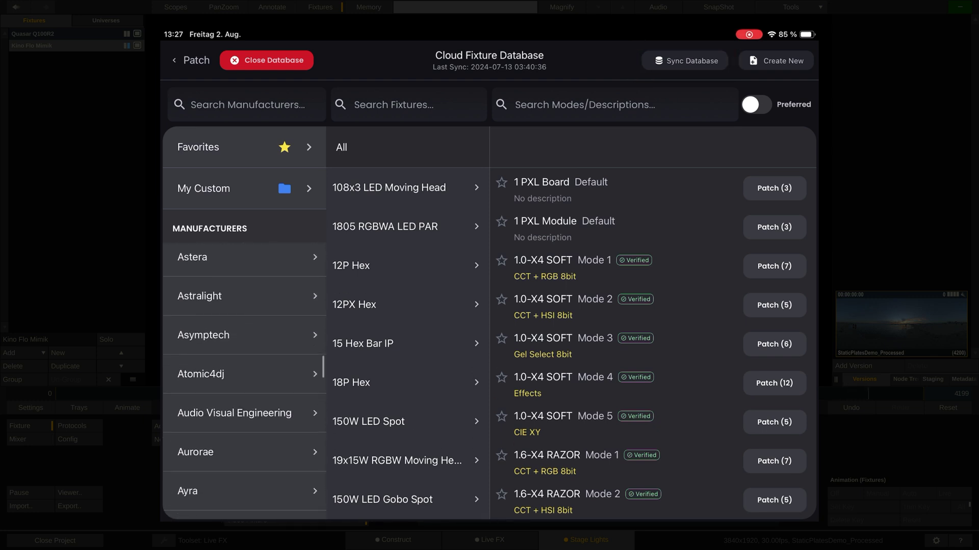
{"action": "scroll", "coordinate": [244, 380], "scroll_direction": "up", "scroll_amount": 3}
{"action": "left_click", "coordinate": [214, 322]}
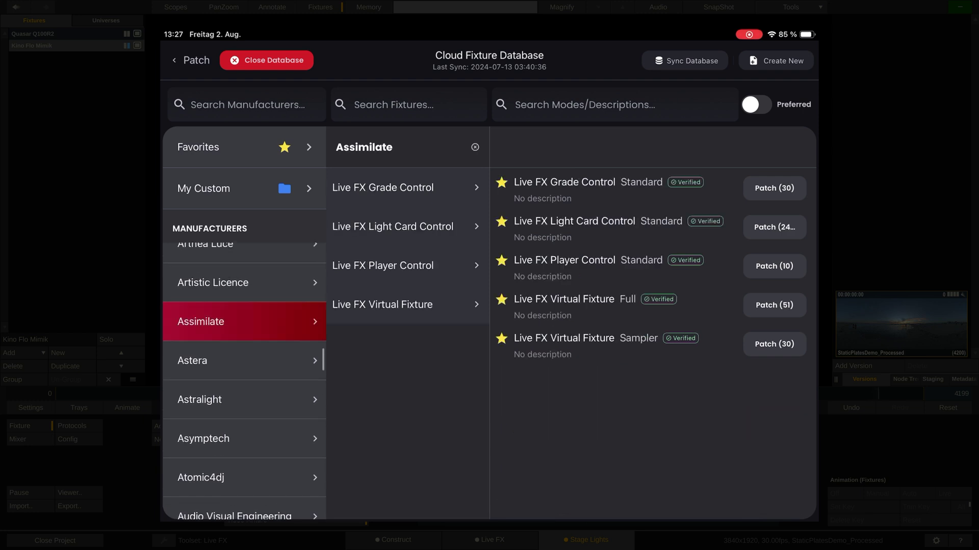
{"action": "left_click", "coordinate": [214, 147]}
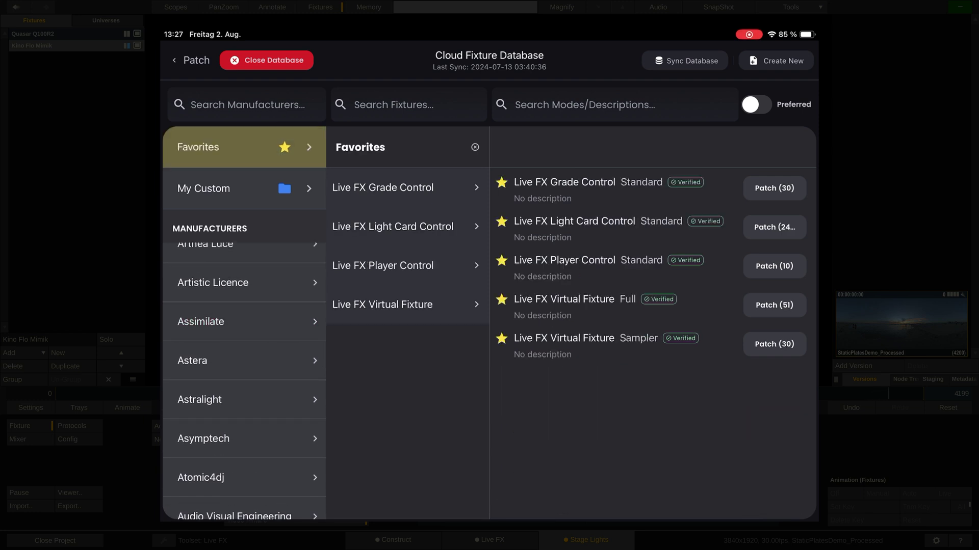
{"action": "left_click", "coordinate": [459, 265]}
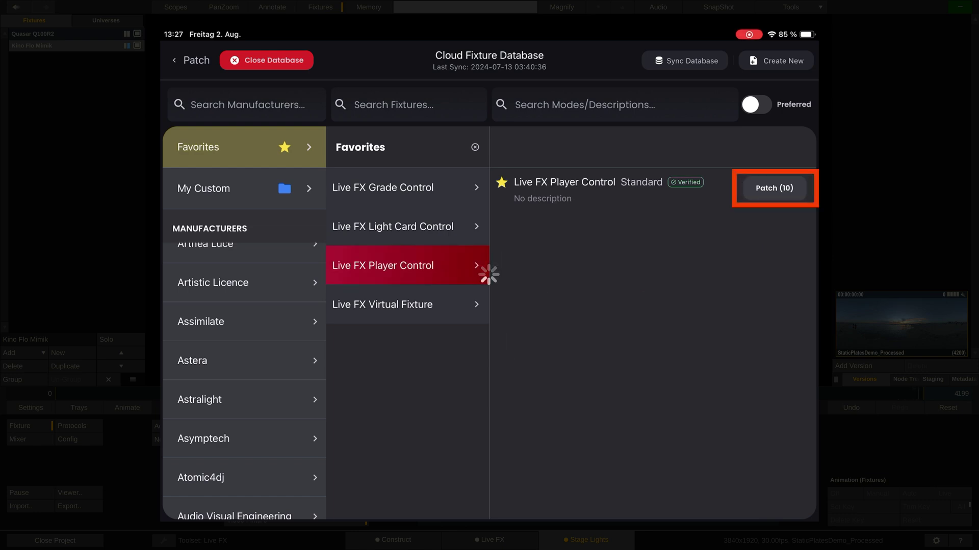
{"action": "left_click", "coordinate": [774, 188]}
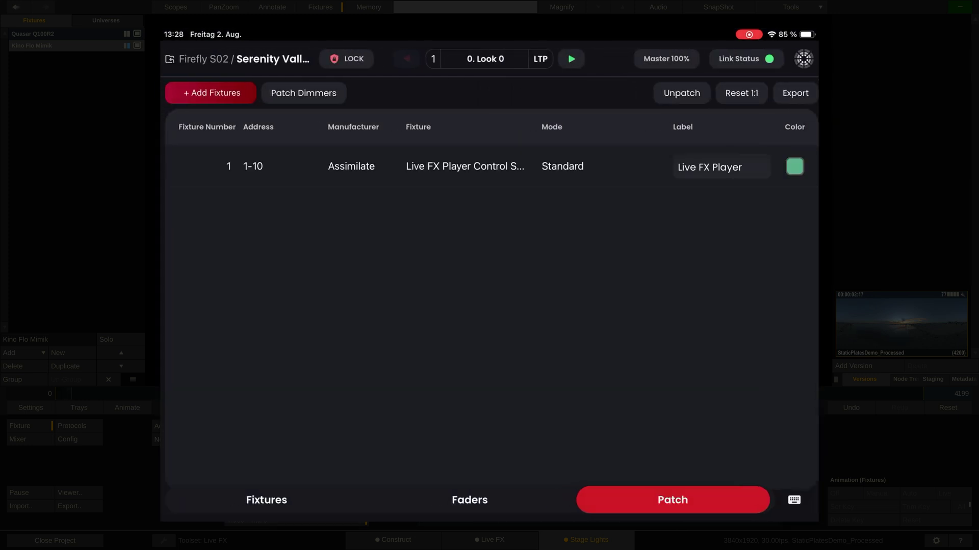
{"action": "left_click", "coordinate": [266, 500]}
Show Live FX Player's play mode, version, memory grade and gallery grade controls.
{"action": "left_click", "coordinate": [361, 145]}
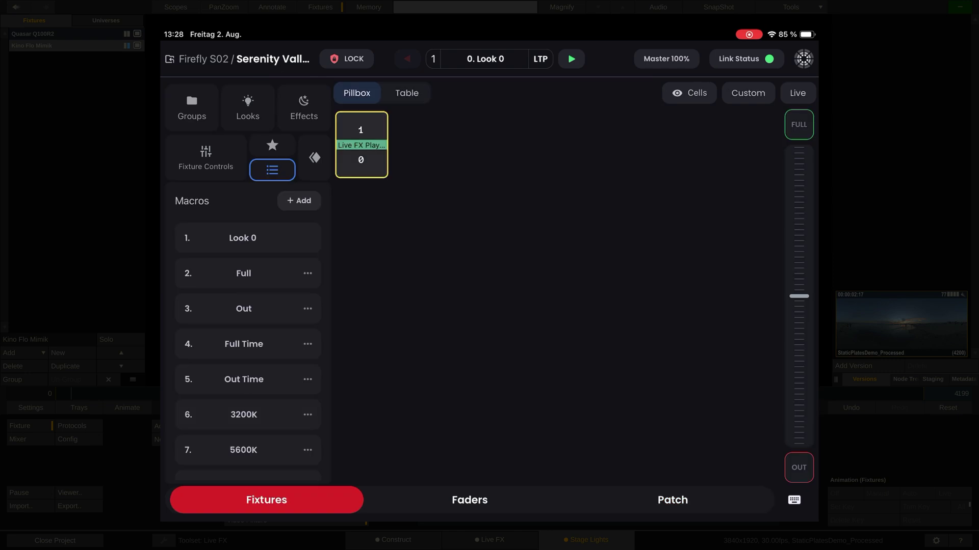
{"action": "left_click", "coordinate": [205, 157]}
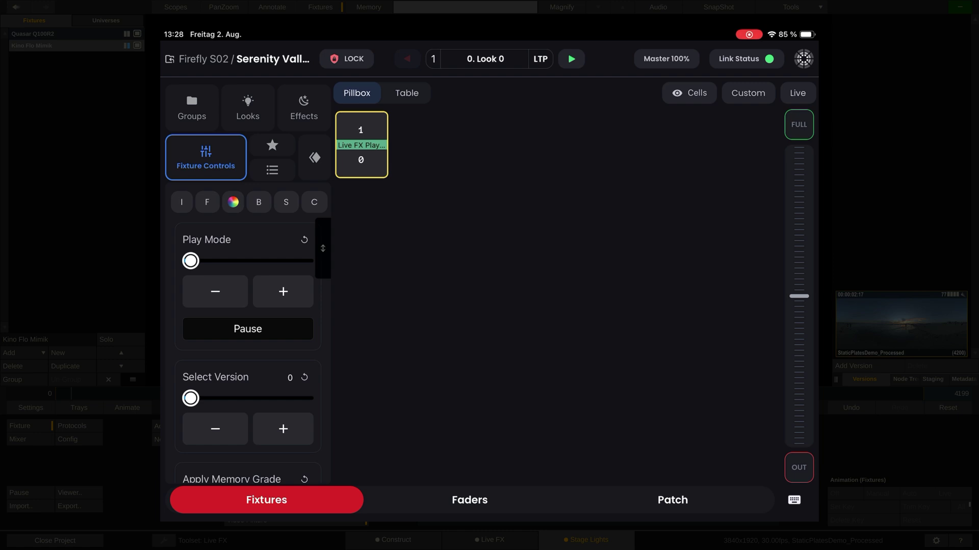
{"action": "left_click", "coordinate": [258, 202]}
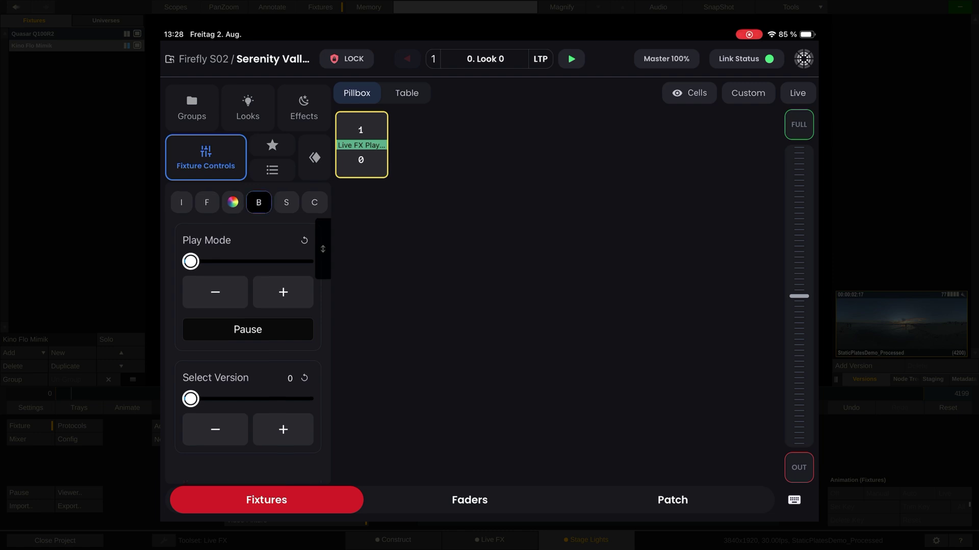
{"action": "left_click", "coordinate": [233, 202]}
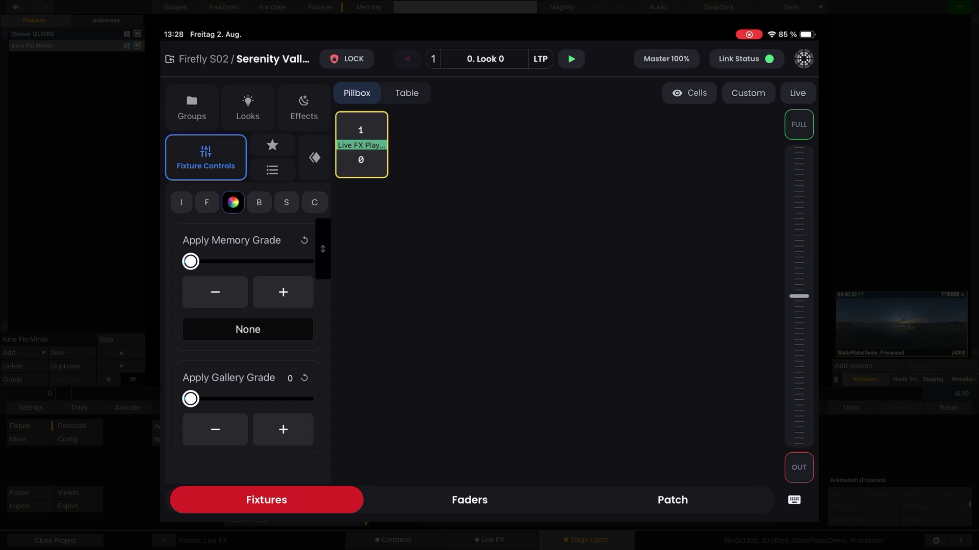
Play the clip forward from the console's play mode, then pause it at frame 252.
{"action": "left_click", "coordinate": [259, 202]}
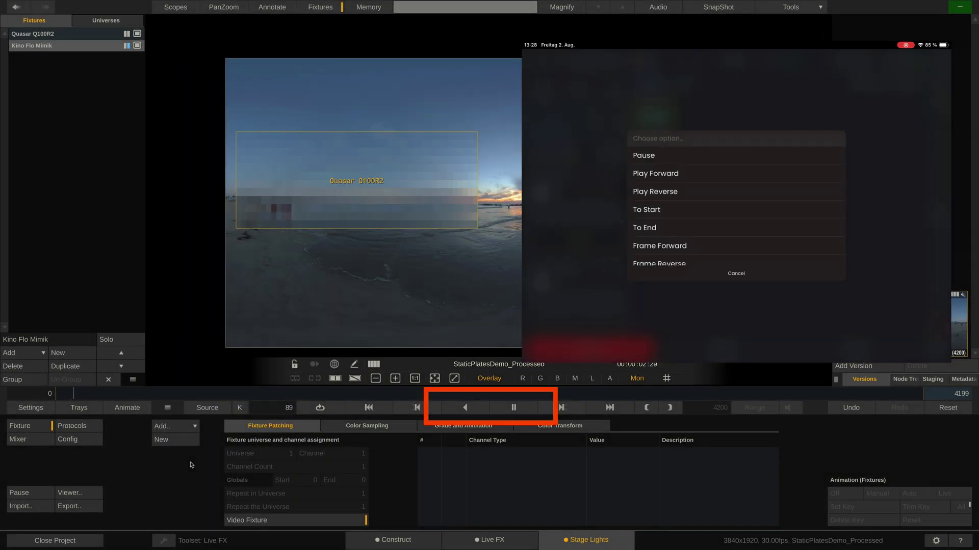
{"action": "left_click", "coordinate": [656, 173]}
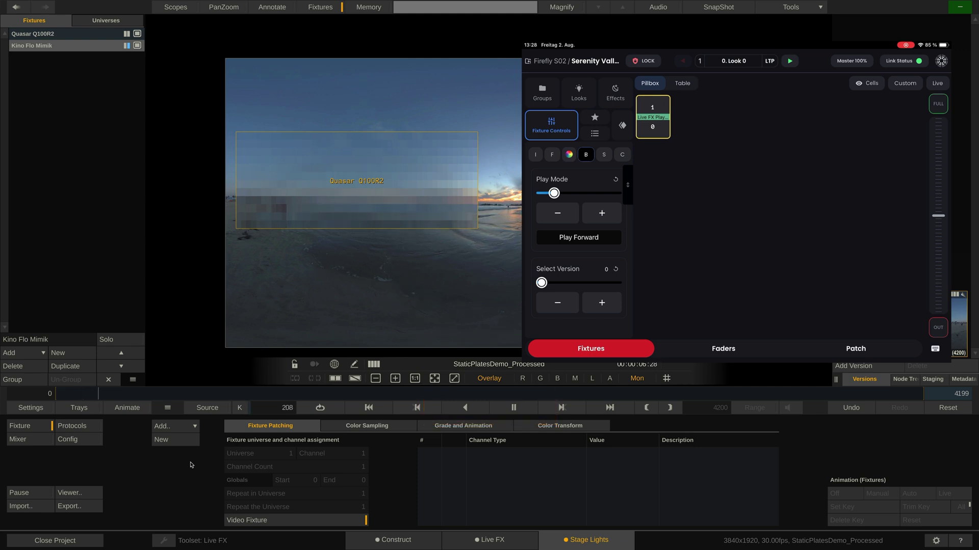
{"action": "left_click", "coordinate": [645, 156]}
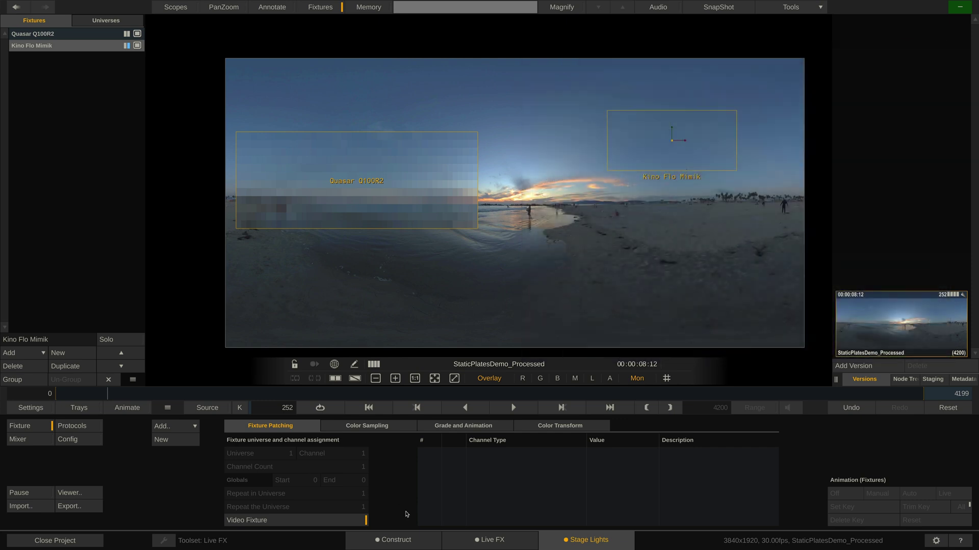
Add a second version of the shot, StaticPlatesDemo_Processed[1], from Stage Lights.
{"action": "left_click", "coordinate": [514, 538]}
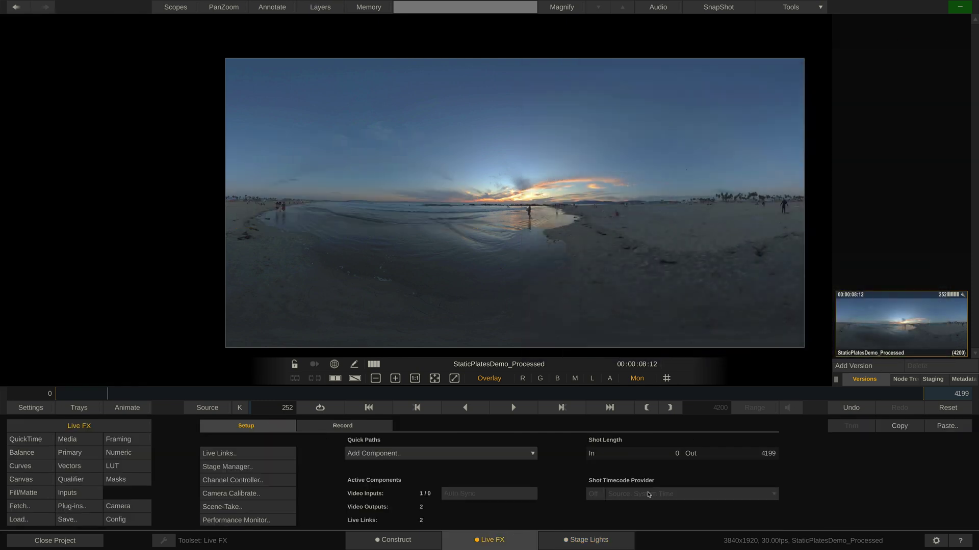
{"action": "left_click", "coordinate": [577, 541]}
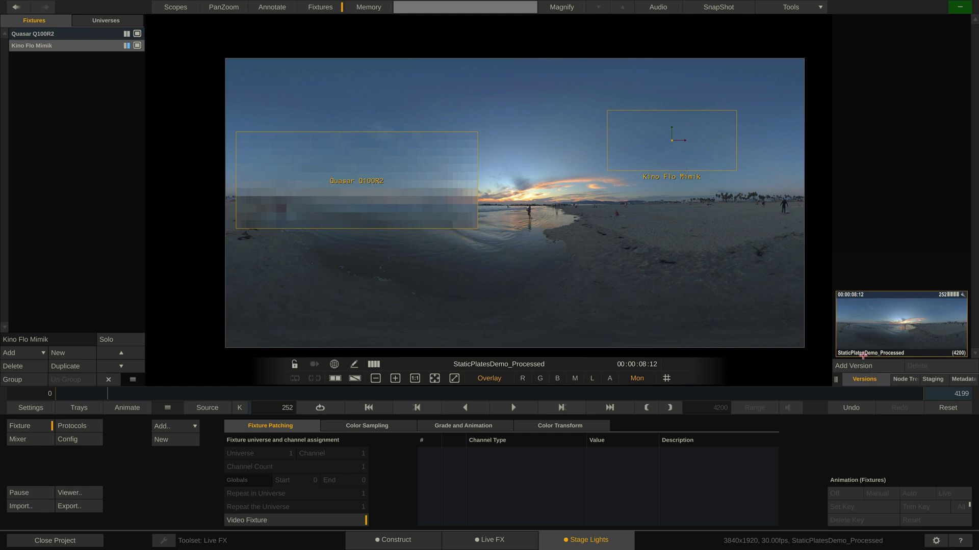
{"action": "left_click", "coordinate": [845, 366]}
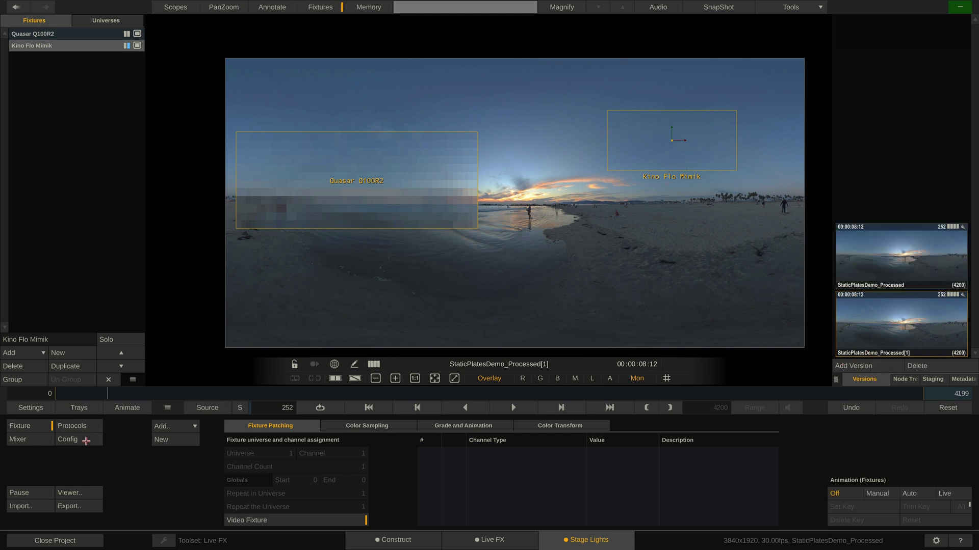
In the original version, move Quasar Q100R2 toward centre-right and Kino Flo Mimik to the left.
{"action": "left_click", "coordinate": [79, 438]}
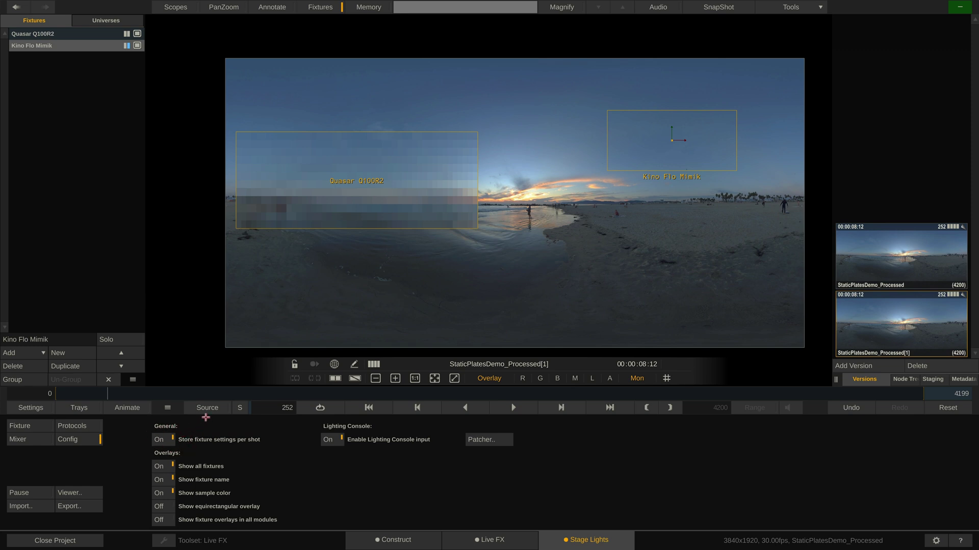
{"action": "left_click", "coordinate": [365, 210]}
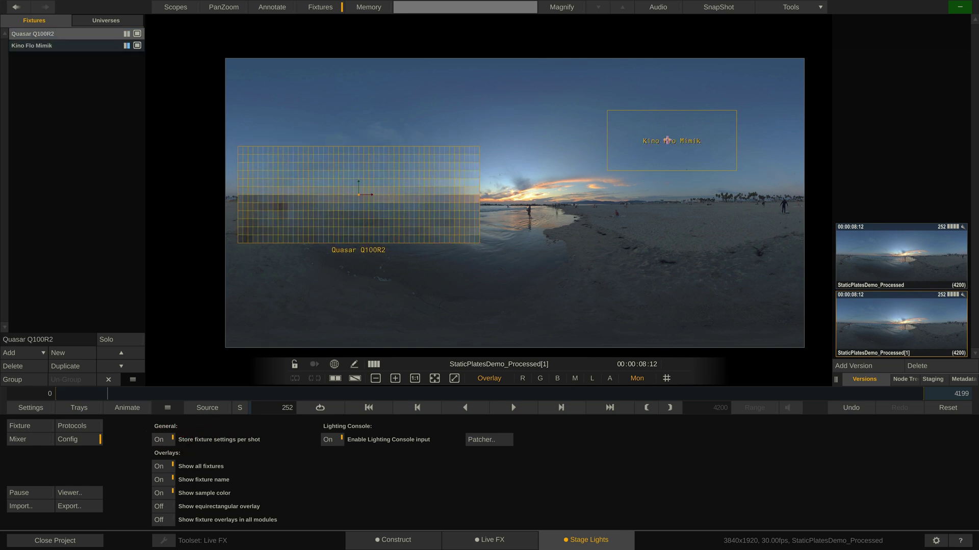
{"action": "left_click", "coordinate": [683, 153]}
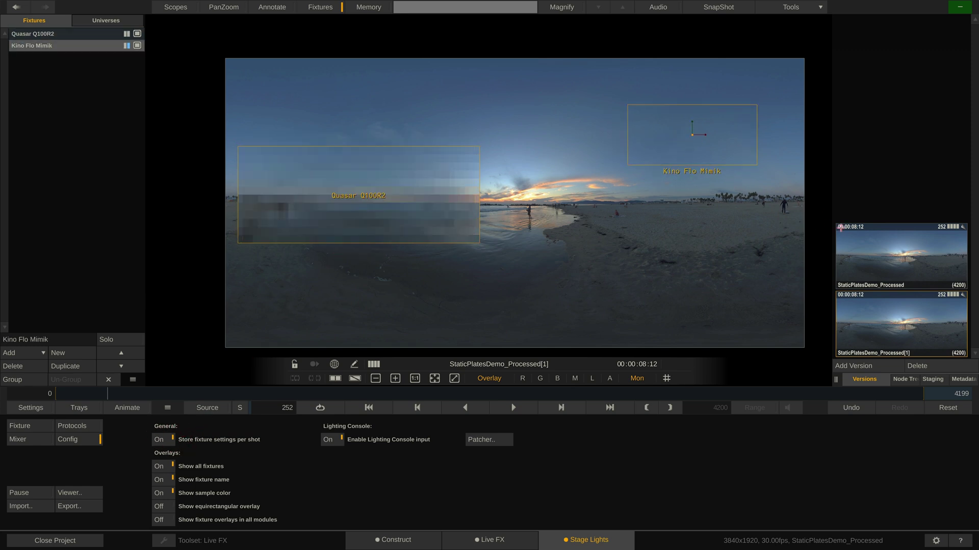
{"action": "left_click", "coordinate": [896, 263]}
{"action": "left_click_drag", "start_coordinate": [428, 202], "coordinate": [646, 259]}
{"action": "left_click_drag", "start_coordinate": [685, 140], "coordinate": [354, 172]}
{"action": "left_click", "coordinate": [529, 242]}
Raise Quasar Q100R2's Master gain to 2.142 and Kelvin to 504.392 in Grade and Animation.
{"action": "left_click", "coordinate": [37, 427]}
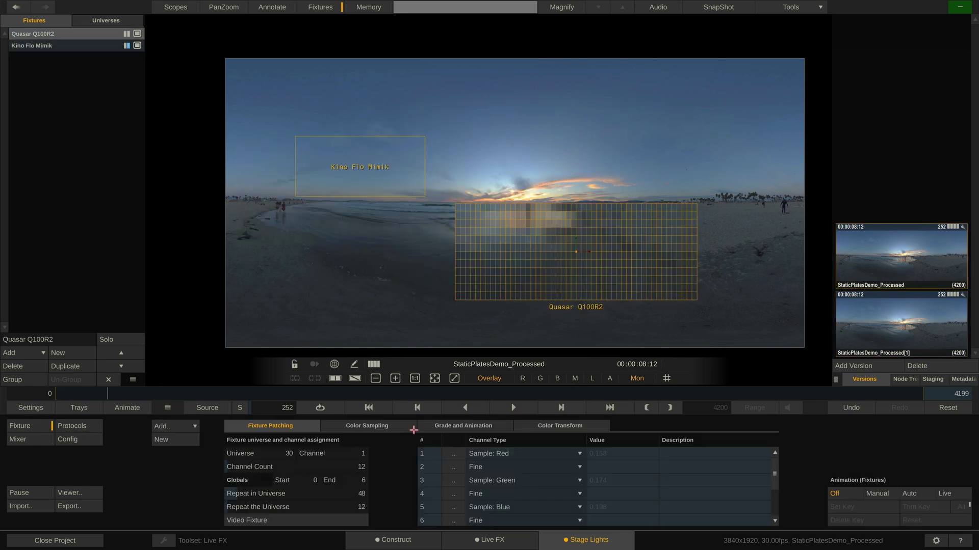
{"action": "left_click", "coordinate": [454, 423]}
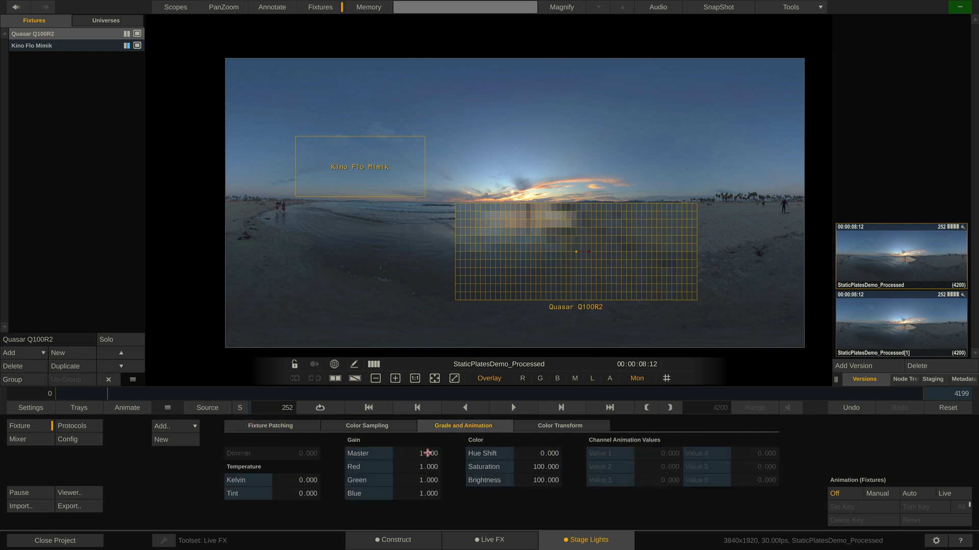
{"action": "mouse_move", "coordinate": [422, 449]}
{"action": "left_mouse_down"}
{"action": "mouse_move", "coordinate": [414, 474]}
{"action": "mouse_move", "coordinate": [422, 454]}
{"action": "left_mouse_up"}
{"action": "mouse_move", "coordinate": [288, 488]}
{"action": "left_mouse_down"}
{"action": "mouse_move", "coordinate": [301, 482]}
{"action": "mouse_move", "coordinate": [294, 478]}
{"action": "left_mouse_up"}
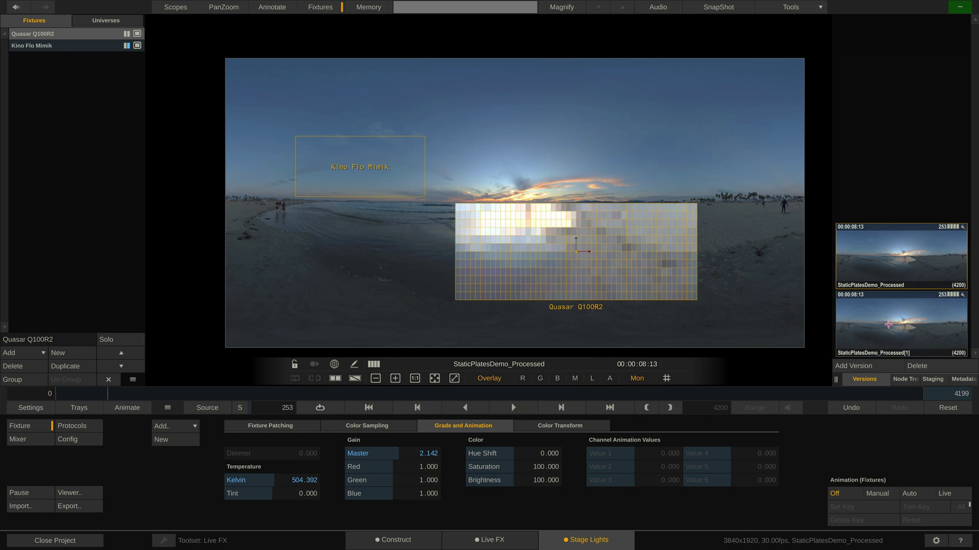
Compare version [1]'s default fixture values with the original, then show the channel assignments.
{"action": "left_click", "coordinate": [895, 320]}
{"action": "left_click", "coordinate": [887, 255]}
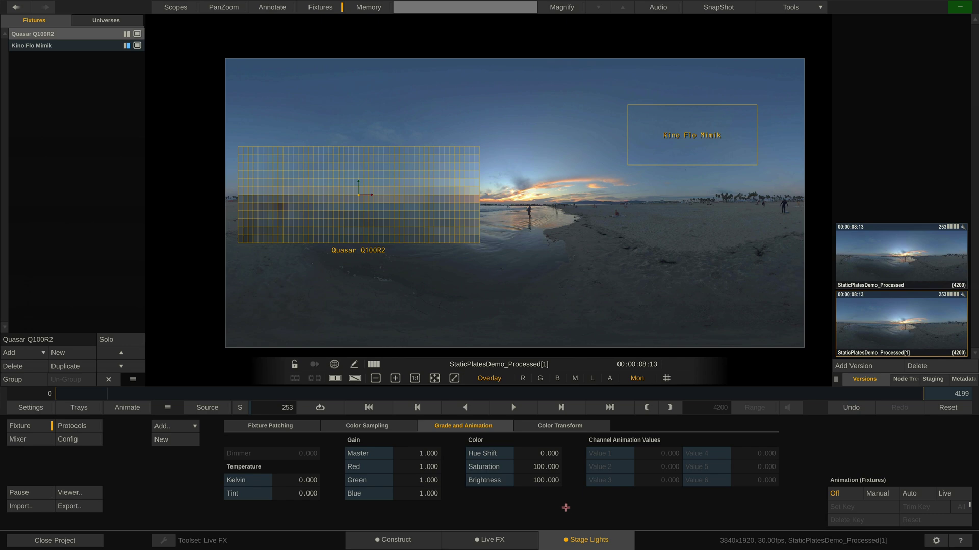
{"action": "left_click", "coordinate": [263, 427]}
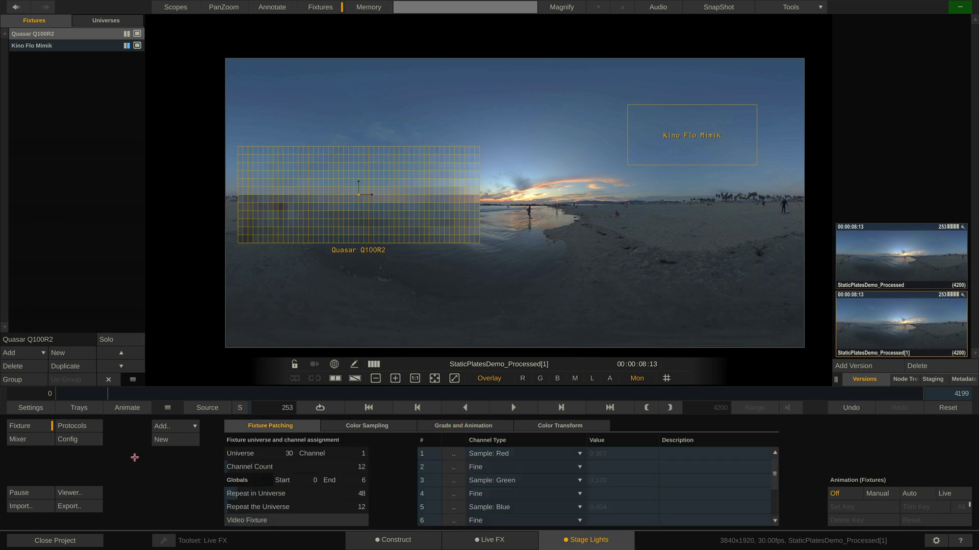
Step through the Balance, Primary, Numeric, Curves, Vectors and LUT grading views while the clip plays.
{"action": "left_click", "coordinate": [497, 541]}
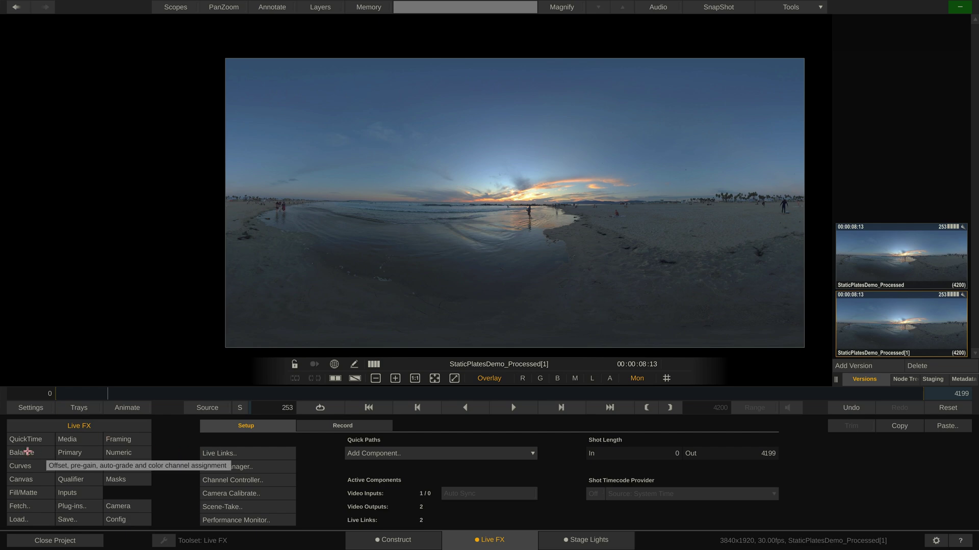
{"action": "left_click", "coordinate": [27, 451]}
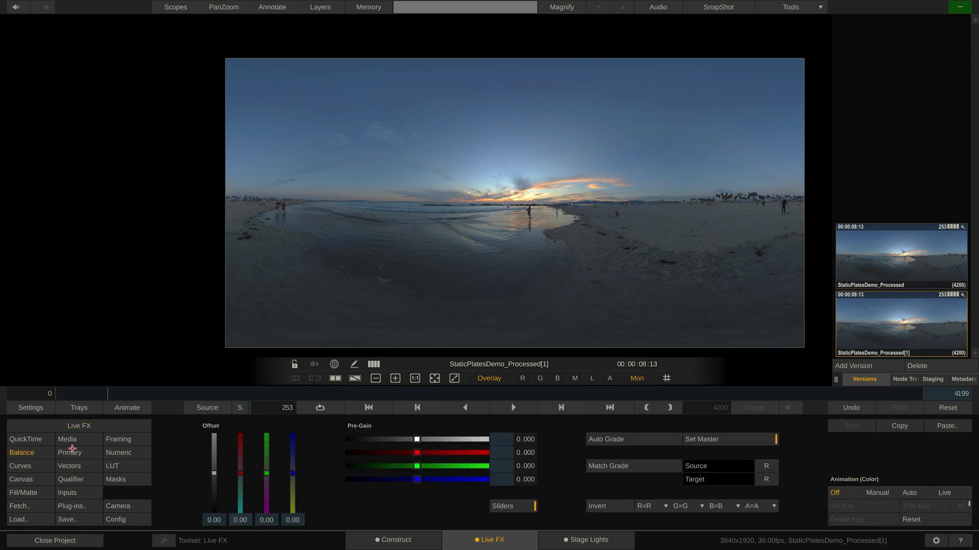
{"action": "left_click", "coordinate": [72, 450]}
{"action": "left_click", "coordinate": [115, 452]}
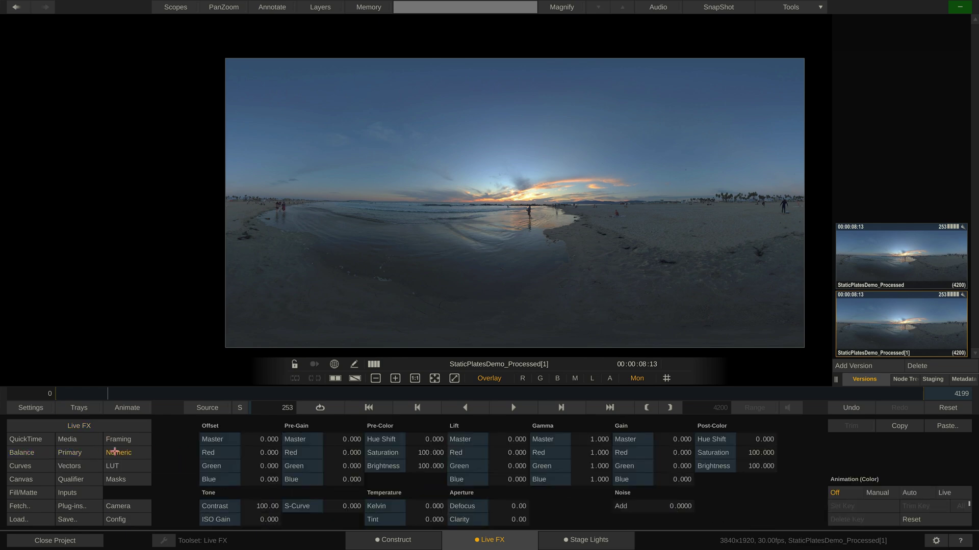
{"action": "key", "text": "space"}
{"action": "left_click", "coordinate": [31, 465]}
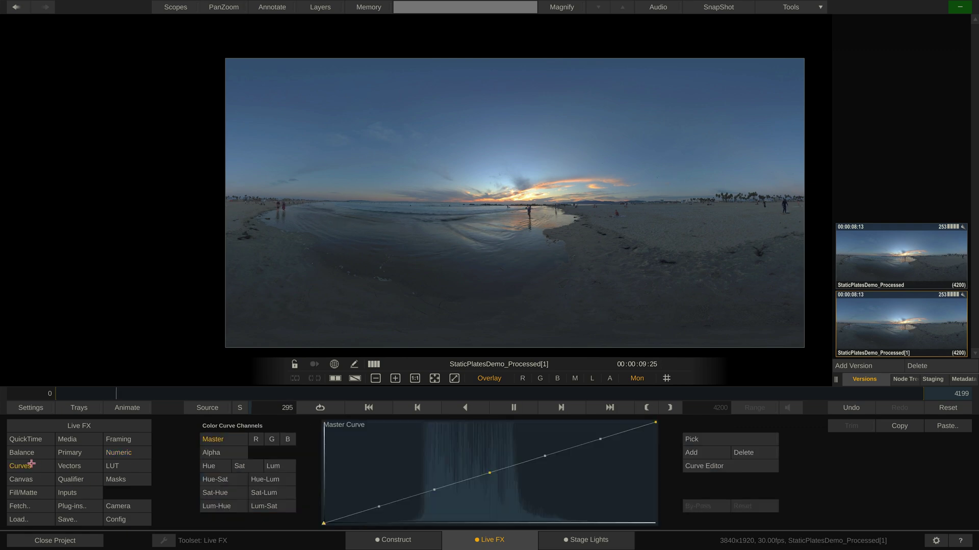
{"action": "left_click", "coordinate": [74, 466]}
{"action": "left_click", "coordinate": [116, 465]}
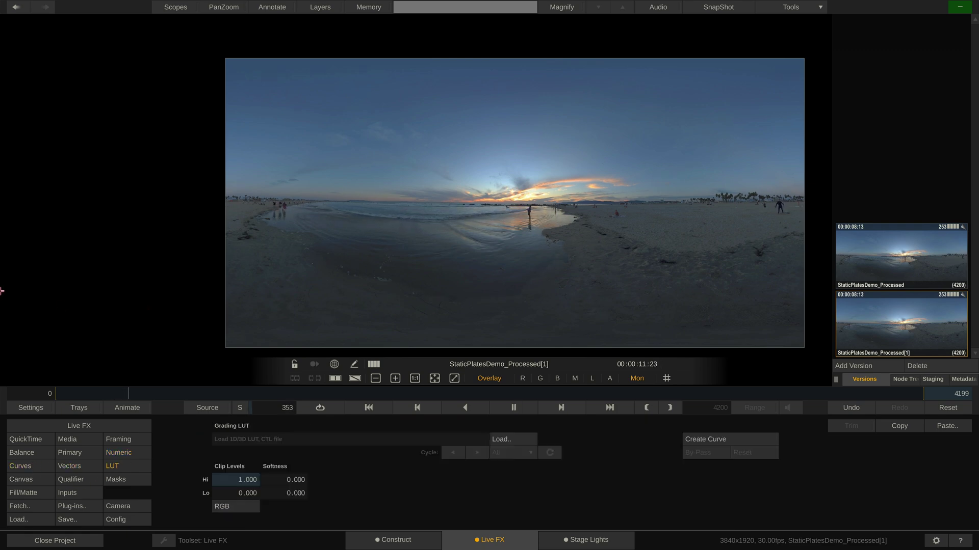
Open the grading layers list with L and add three grading layers.
{"action": "key", "text": "l"}
{"action": "left_click", "coordinate": [11, 352]}
{"action": "left_click", "coordinate": [8, 352]}
{"action": "left_click", "coordinate": [8, 353]}
{"action": "left_click", "coordinate": [8, 352]}
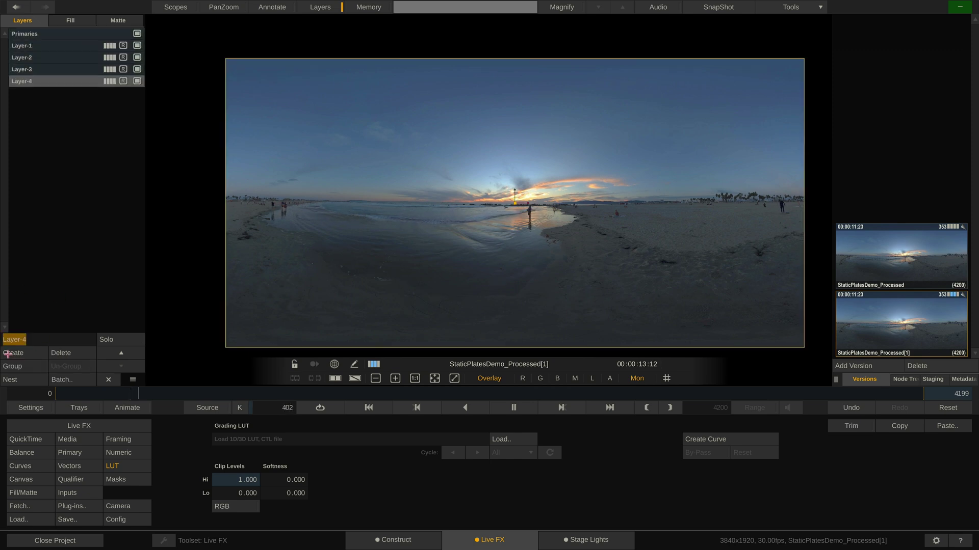
{"action": "left_click", "coordinate": [8, 353]}
{"action": "left_click", "coordinate": [9, 353]}
Delete the test layers, then store a warm, brighter grade (red offset and pre-gain raised) in memory 1.
{"action": "left_click", "coordinate": [61, 352]}
{"action": "left_click", "coordinate": [61, 353]}
{"action": "left_click", "coordinate": [62, 353]}
{"action": "left_click", "coordinate": [61, 353]}
{"action": "left_click", "coordinate": [61, 352]}
{"action": "left_click", "coordinate": [62, 353]}
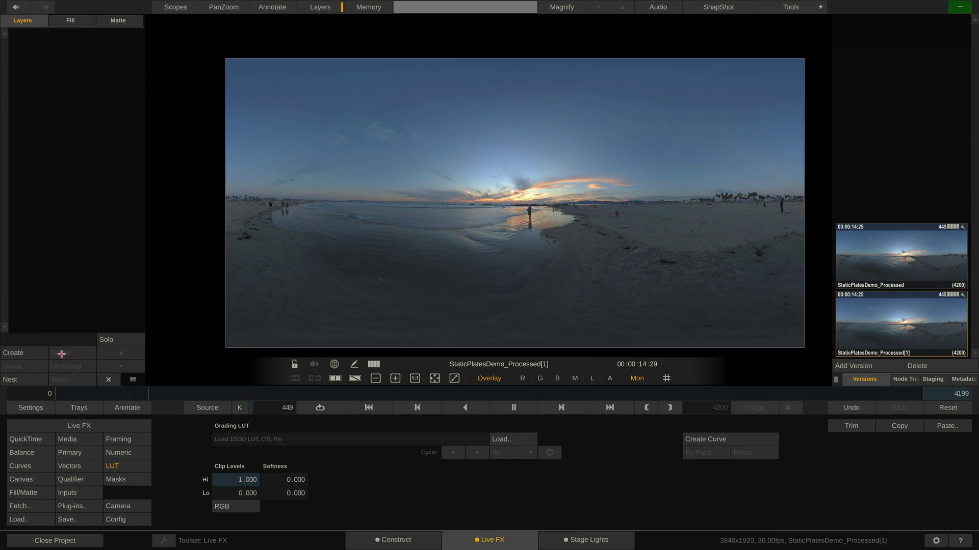
{"action": "left_click", "coordinate": [371, 10]}
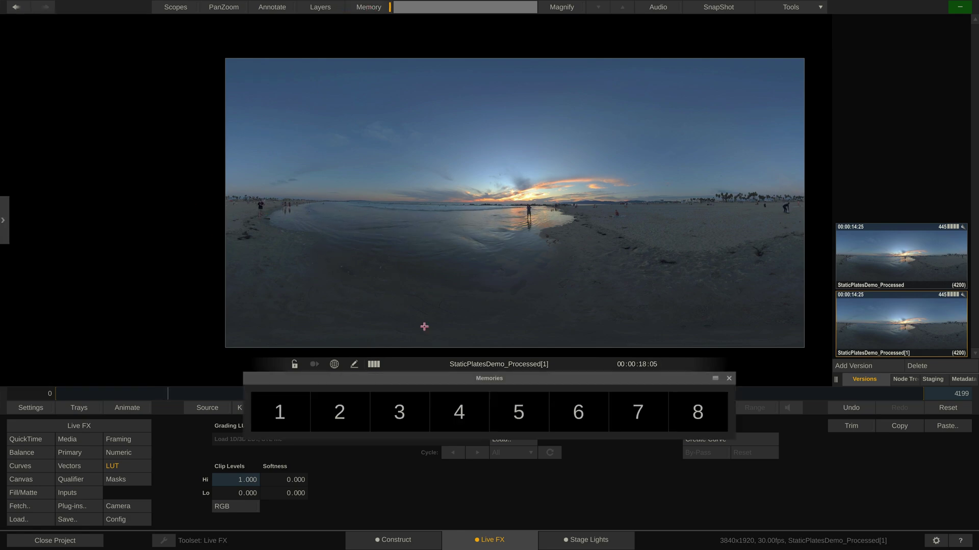
{"action": "left_click_drag", "start_coordinate": [448, 379], "coordinate": [441, 265]}
{"action": "left_click", "coordinate": [21, 453]}
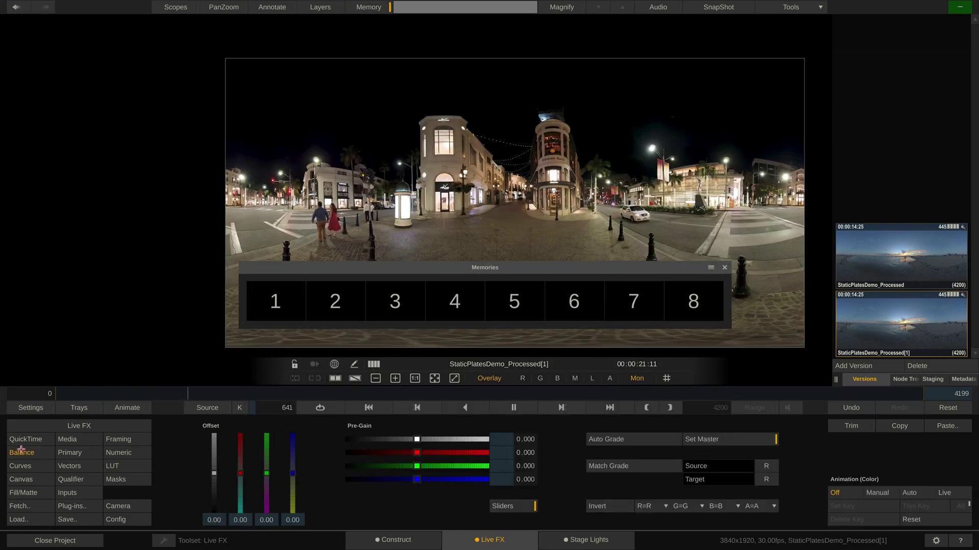
{"action": "left_click_drag", "start_coordinate": [239, 473], "coordinate": [266, 469]}
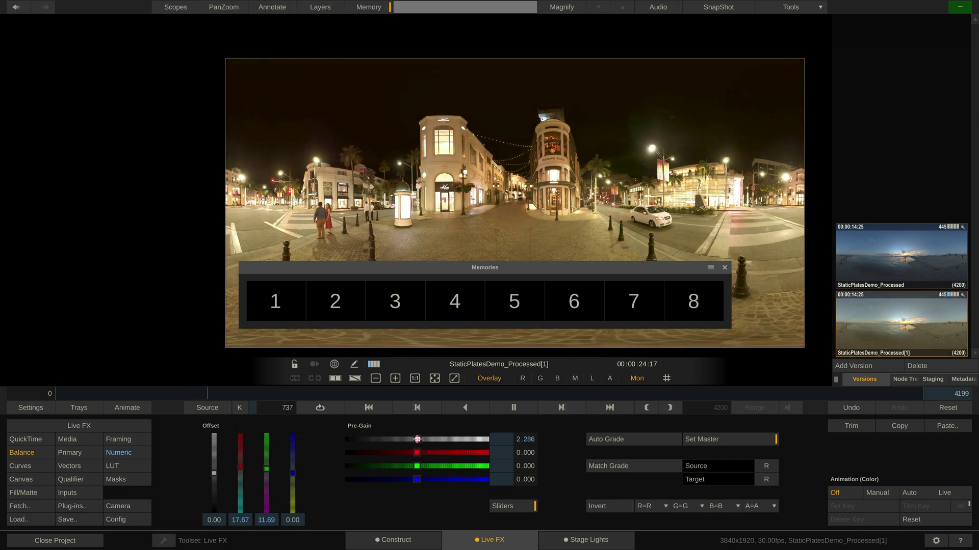
{"action": "left_click_drag", "start_coordinate": [417, 439], "coordinate": [433, 439]}
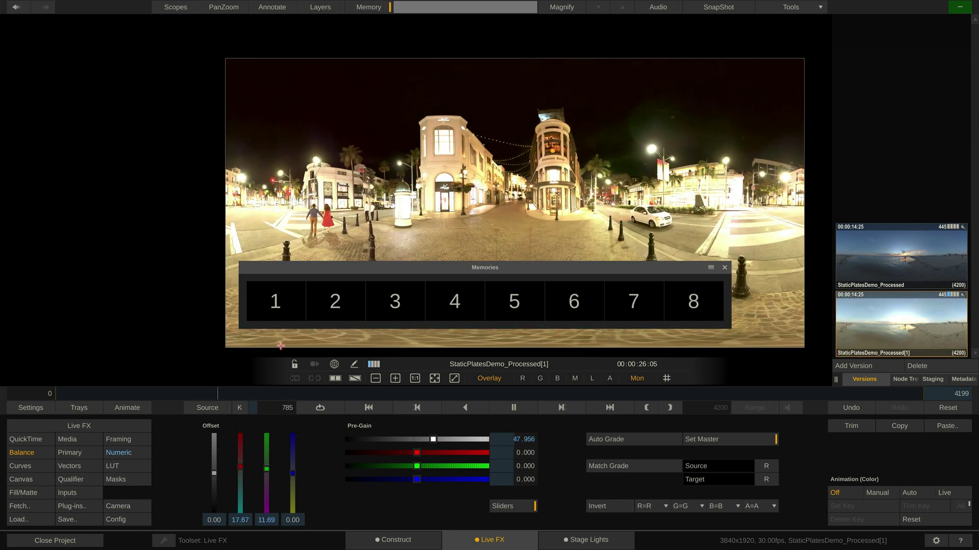
{"action": "left_click", "coordinate": [280, 303], "text": "shift"}
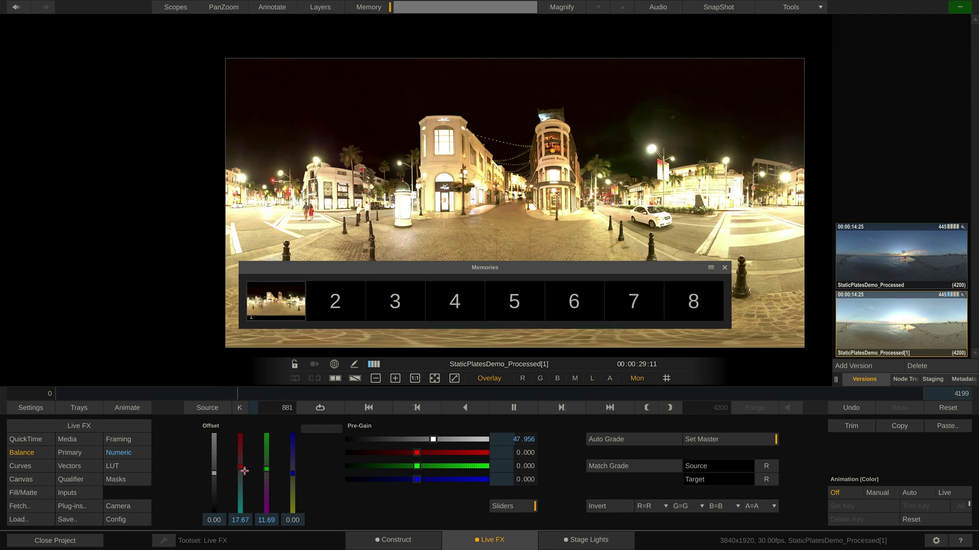
Store a black-and-white grade with gamma 0.598 and lower pre-gain in memory 2, then recall memories 1 and 2.
{"action": "left_click_drag", "start_coordinate": [241, 467], "coordinate": [241, 473]}
{"action": "left_click", "coordinate": [111, 452]}
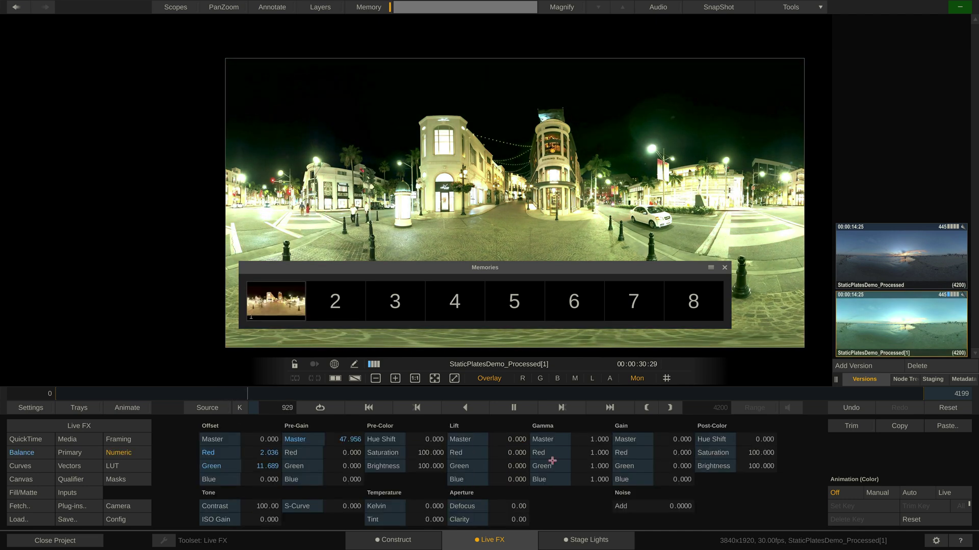
{"action": "left_click_drag", "start_coordinate": [712, 453], "coordinate": [698, 454]}
{"action": "left_click_drag", "start_coordinate": [595, 446], "coordinate": [591, 436]}
{"action": "left_click_drag", "start_coordinate": [342, 445], "coordinate": [351, 437]}
{"action": "left_click", "coordinate": [335, 301], "text": "shift"}
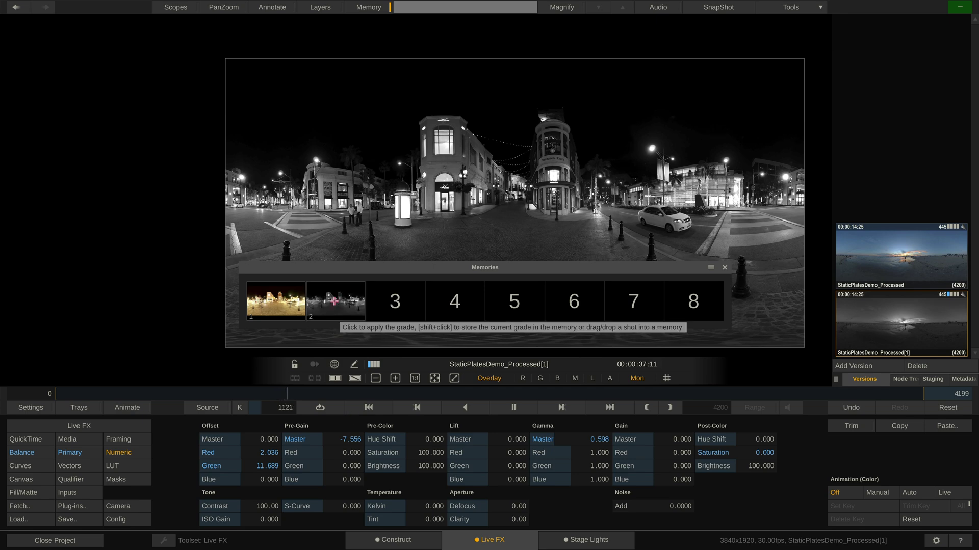
{"action": "left_click", "coordinate": [282, 299]}
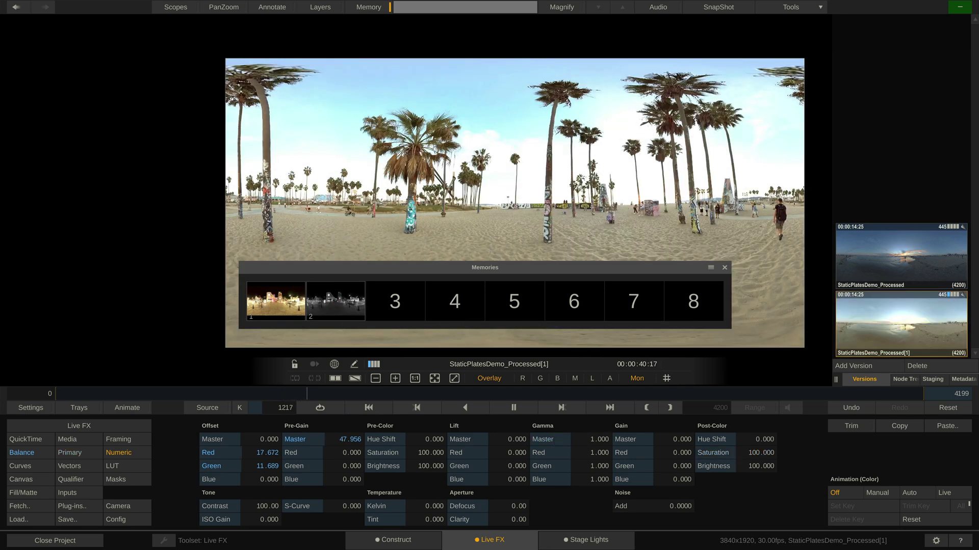
{"action": "left_click", "coordinate": [331, 302]}
Reapply memory 1, try the pink and blue gallery stills, then close the gallery.
{"action": "left_click_drag", "start_coordinate": [390, 269], "coordinate": [386, 38]}
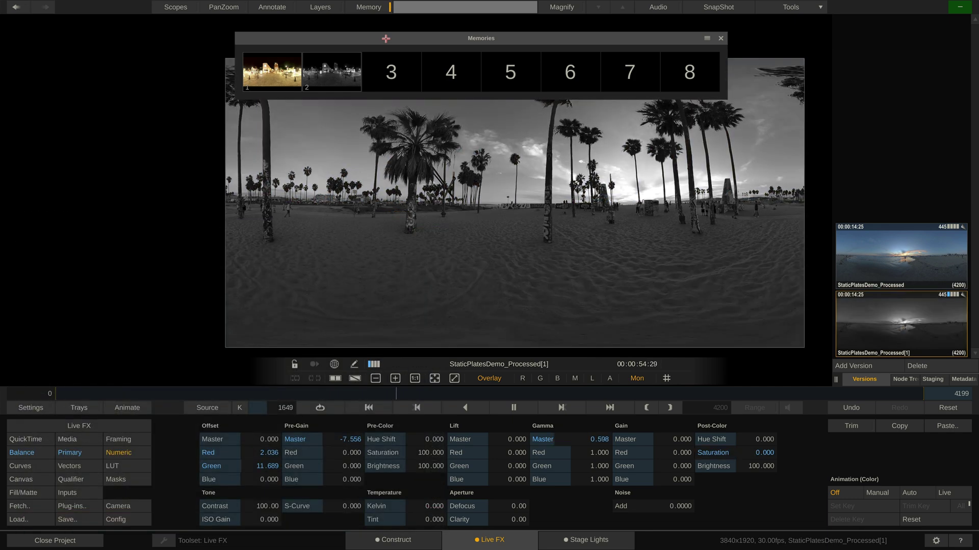
{"action": "left_click", "coordinate": [272, 71]}
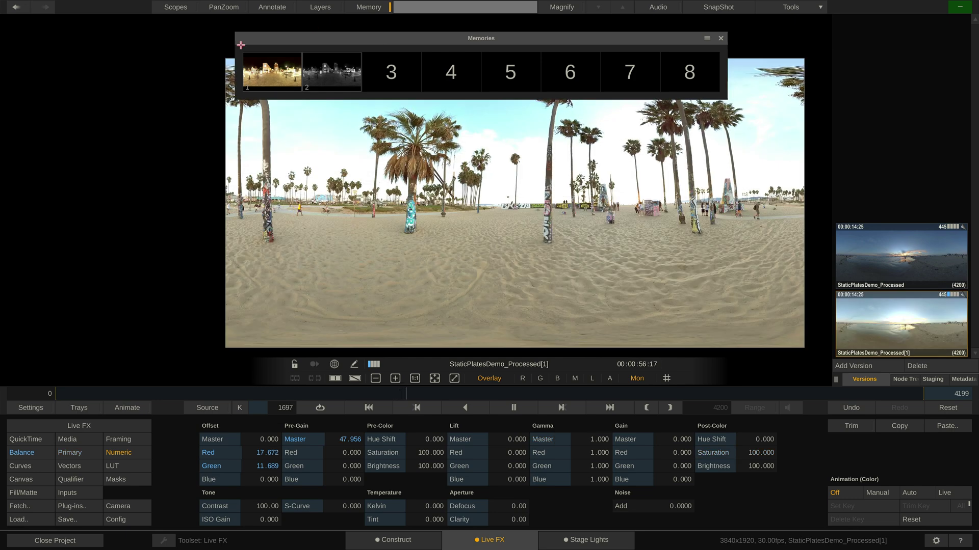
{"action": "left_click", "coordinate": [81, 408]}
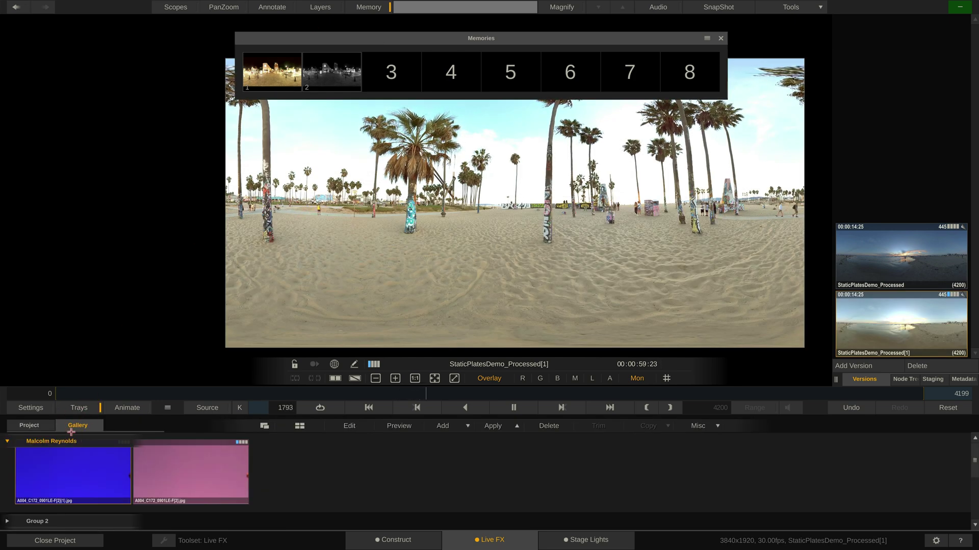
{"action": "left_click", "coordinate": [166, 473]}
{"action": "left_click", "coordinate": [83, 470]}
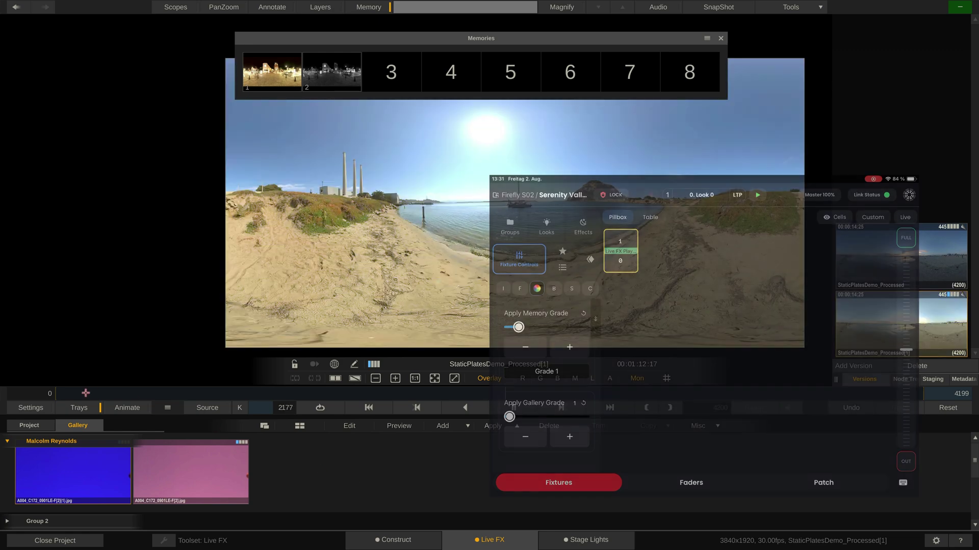
{"action": "left_click", "coordinate": [79, 408]}
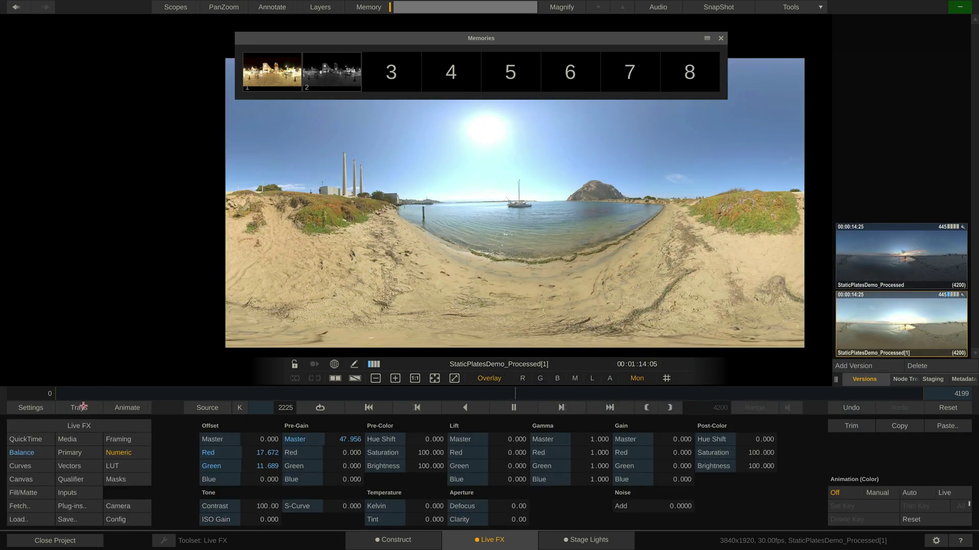
Patch General CDL Grade Control to DMX universe 1, channel 11, closing the memories window.
{"action": "left_click", "coordinate": [584, 541]}
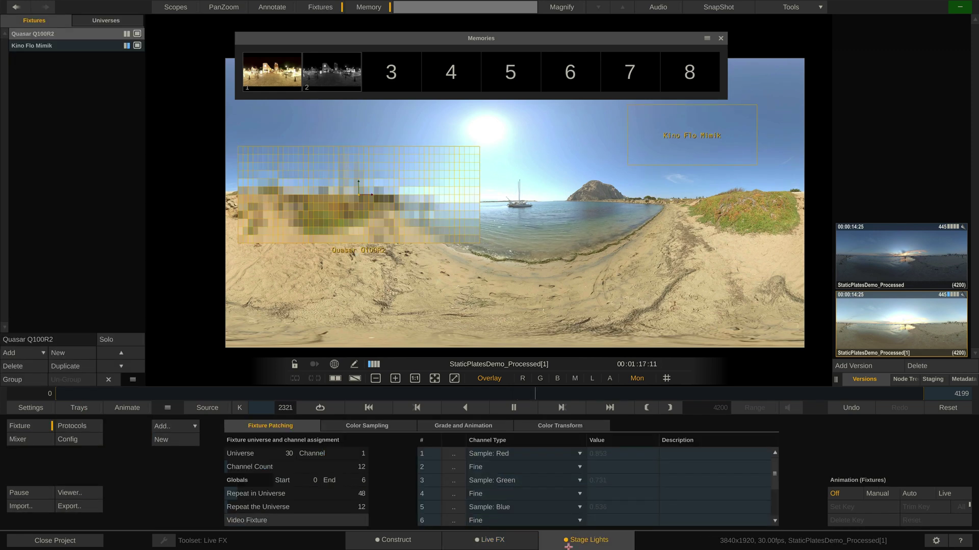
{"action": "left_click", "coordinate": [68, 439]}
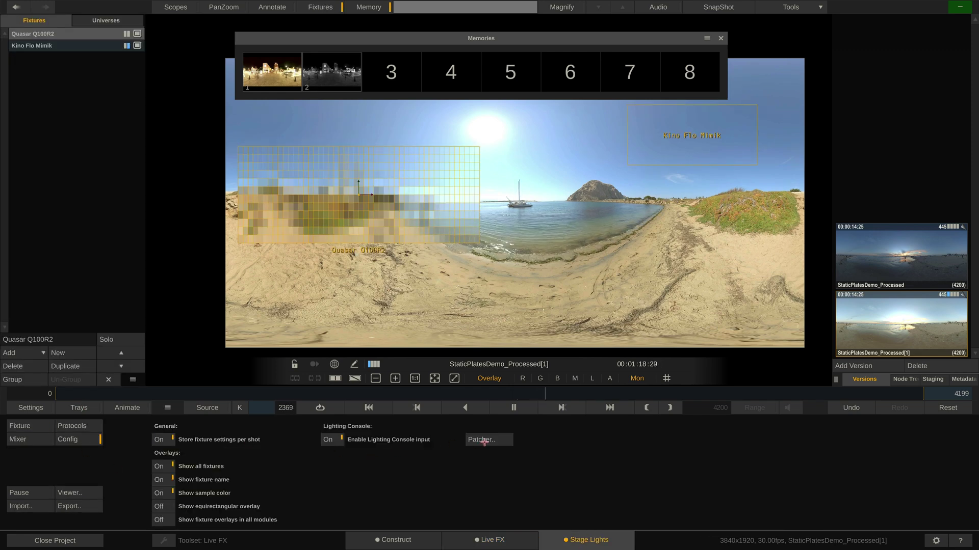
{"action": "left_click", "coordinate": [484, 440]}
{"action": "left_click", "coordinate": [721, 38]}
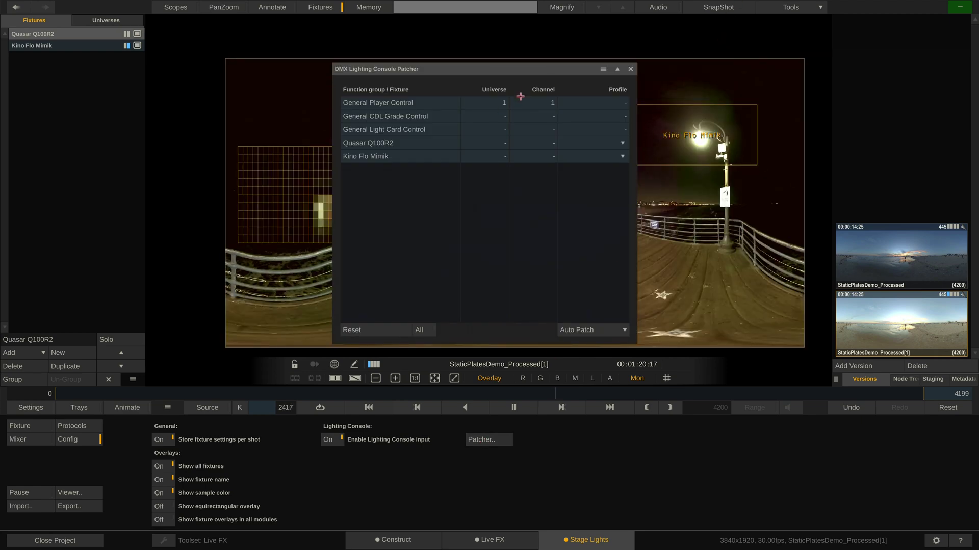
{"action": "left_click", "coordinate": [497, 116]}
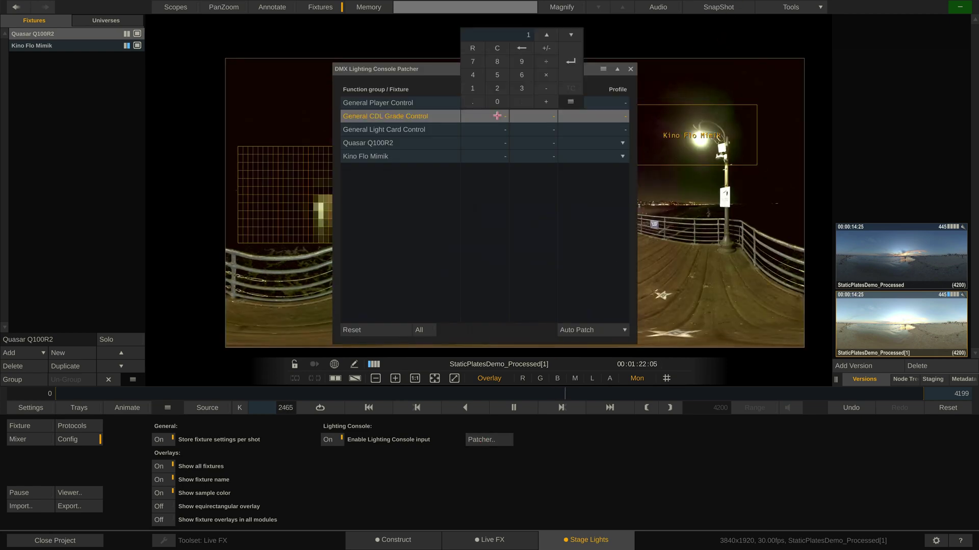
{"action": "key", "text": "Return"}
{"action": "left_click", "coordinate": [523, 117]}
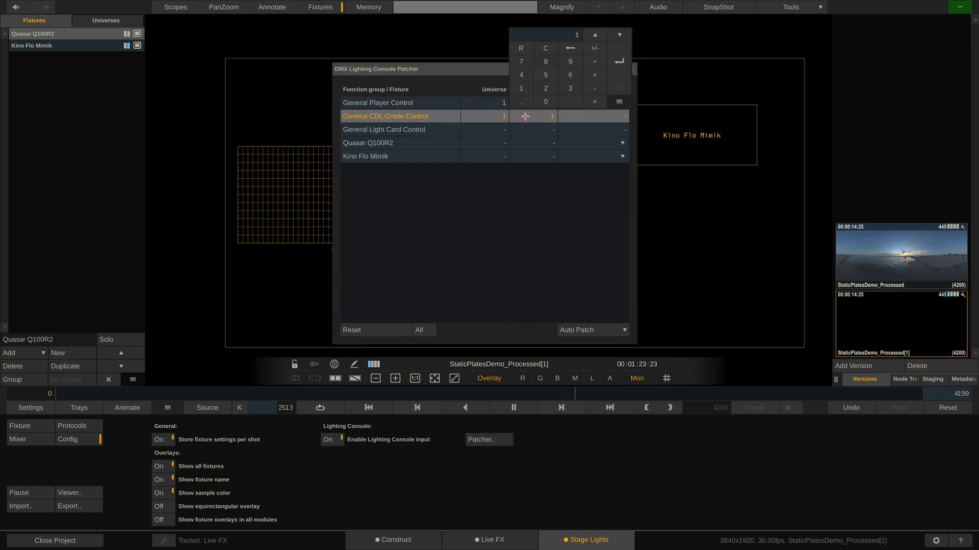
{"action": "key", "text": "Return"}
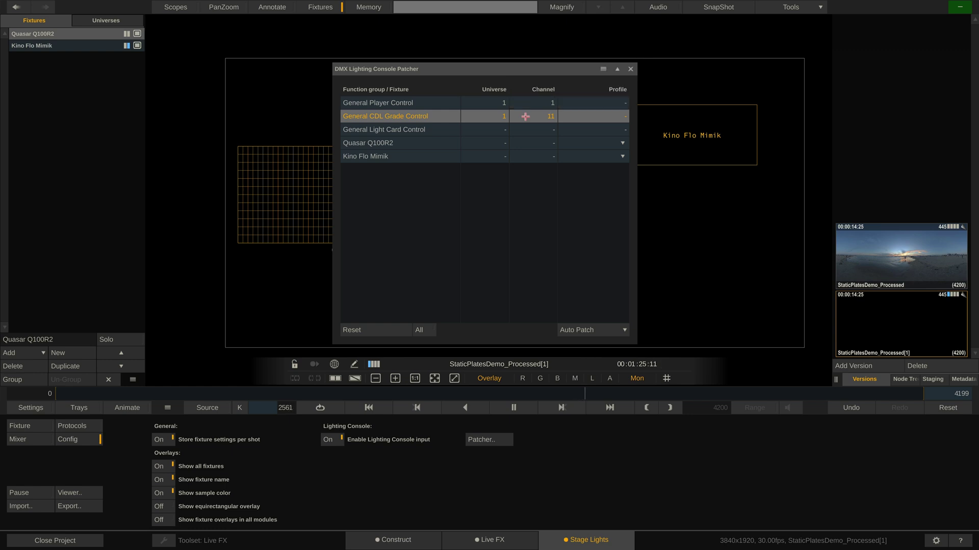
{"action": "left_click", "coordinate": [631, 69]}
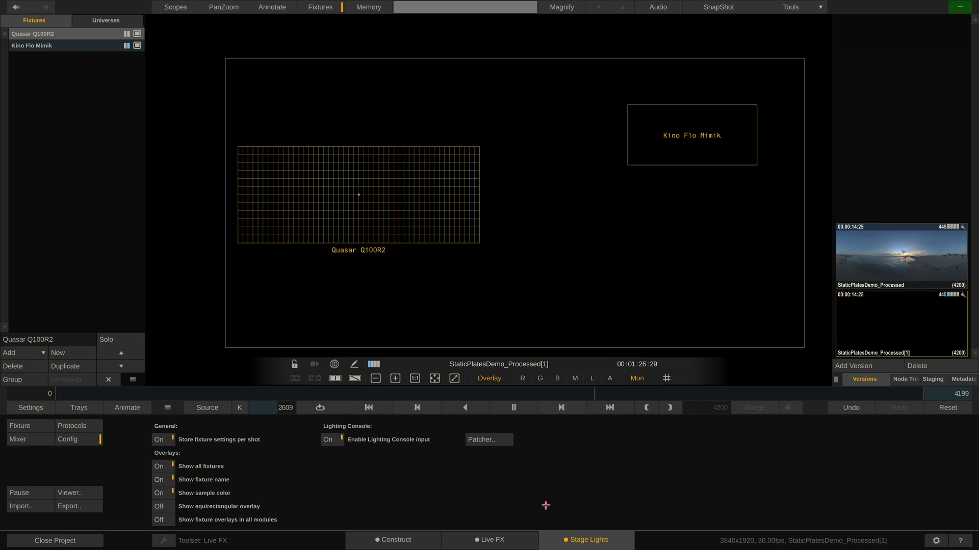
Patch Live FX Grade Control from Blackout's cloud Favorites as fixture 2 at addresses 11–40.
{"action": "left_click", "coordinate": [498, 543]}
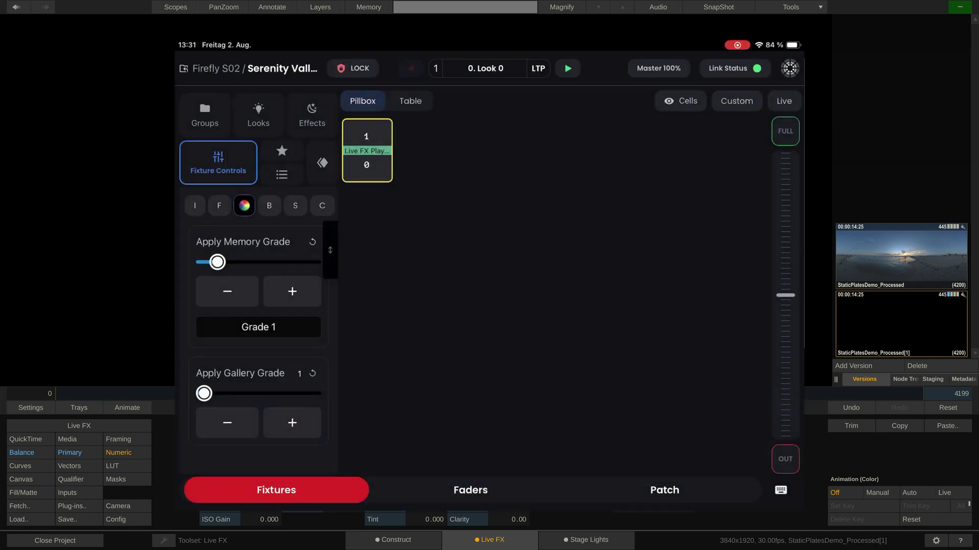
{"action": "left_click", "coordinate": [665, 490]}
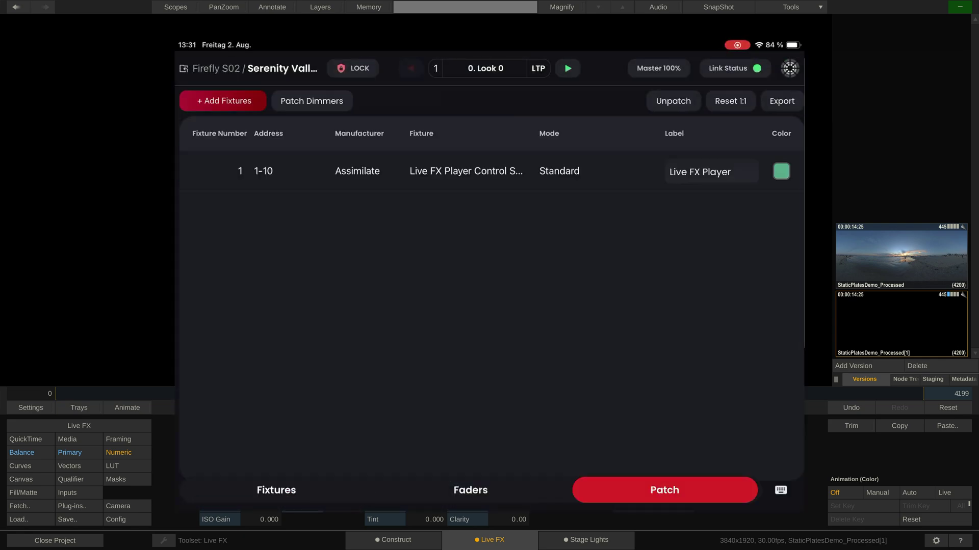
{"action": "left_click", "coordinate": [223, 101]}
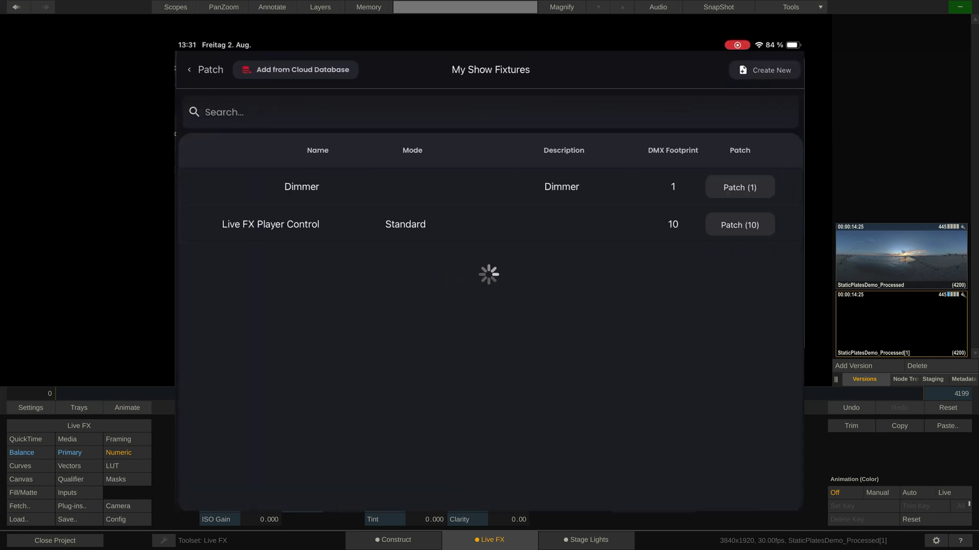
{"action": "left_click", "coordinate": [294, 69]}
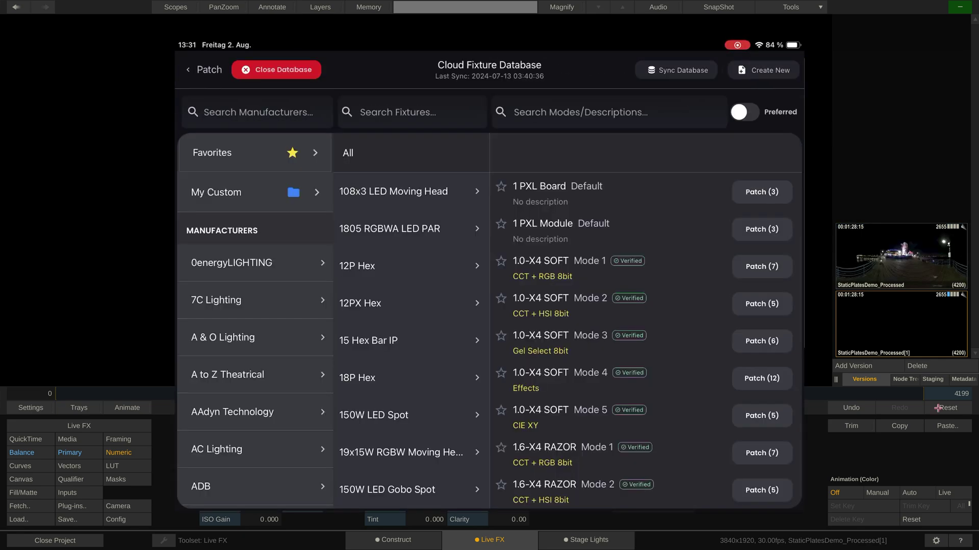
{"action": "left_click", "coordinate": [403, 191]}
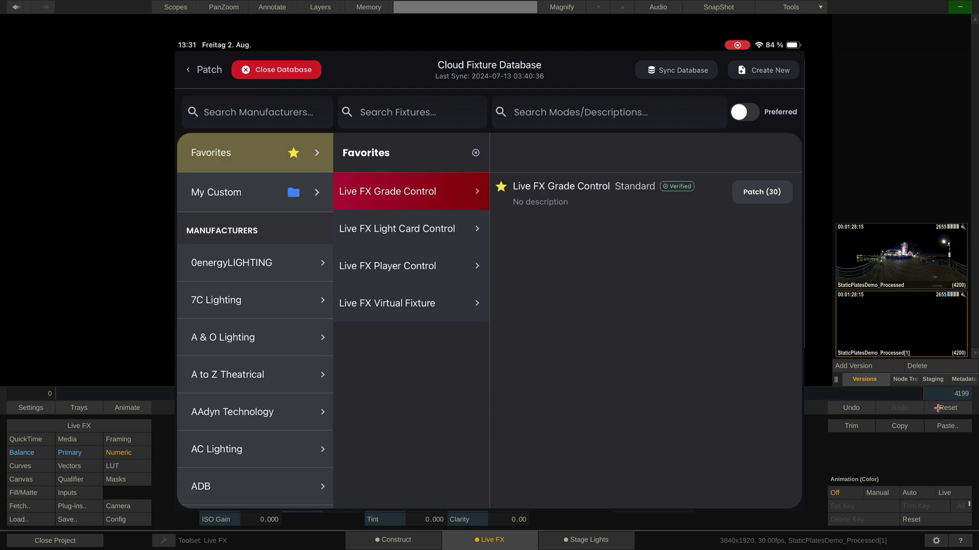
{"action": "left_click", "coordinate": [761, 191]}
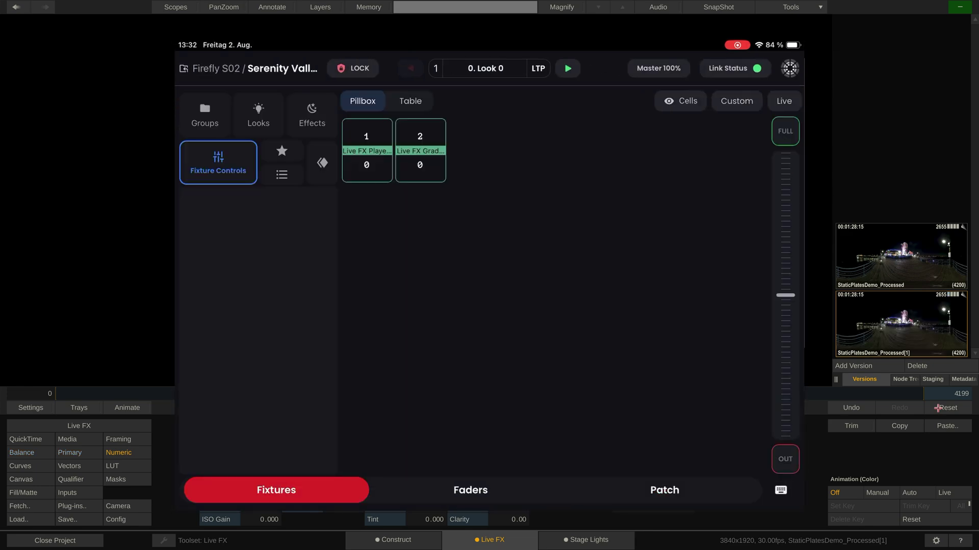
{"action": "left_click", "coordinate": [420, 150]}
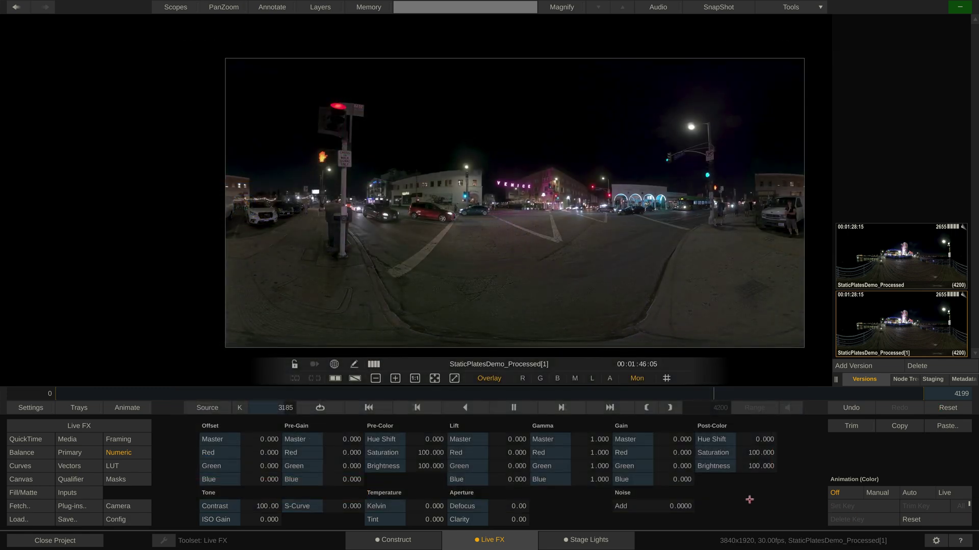
Check the console-set grade (Offset Green 4.200, Pre-Gain Red 11.100) in the Balance, Primary and Numeric views.
{"action": "left_click", "coordinate": [39, 452]}
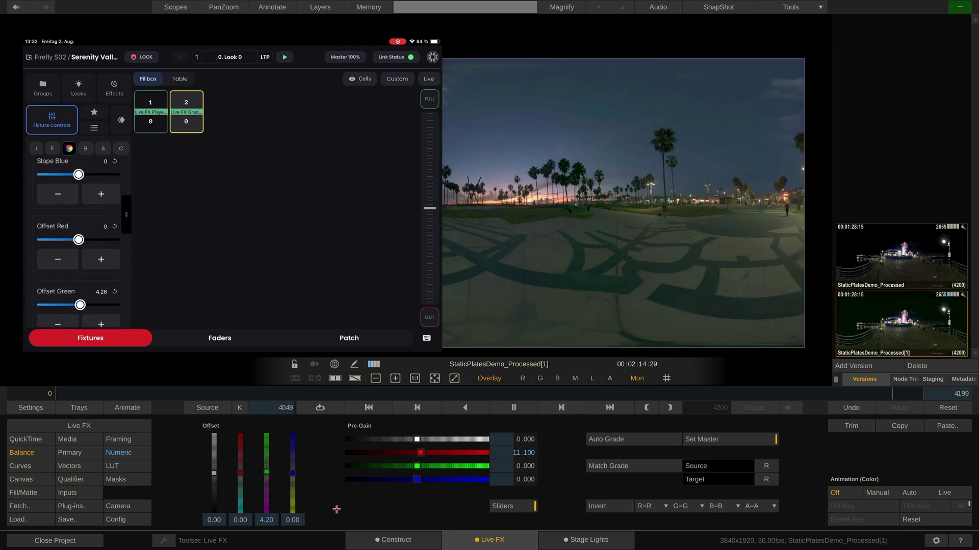
{"action": "left_click", "coordinate": [76, 452]}
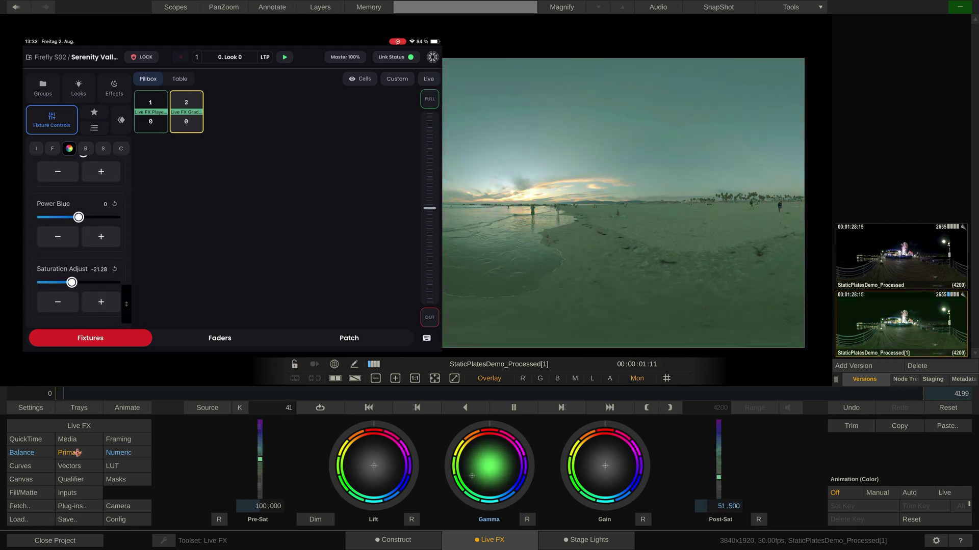
{"action": "left_click", "coordinate": [112, 453]}
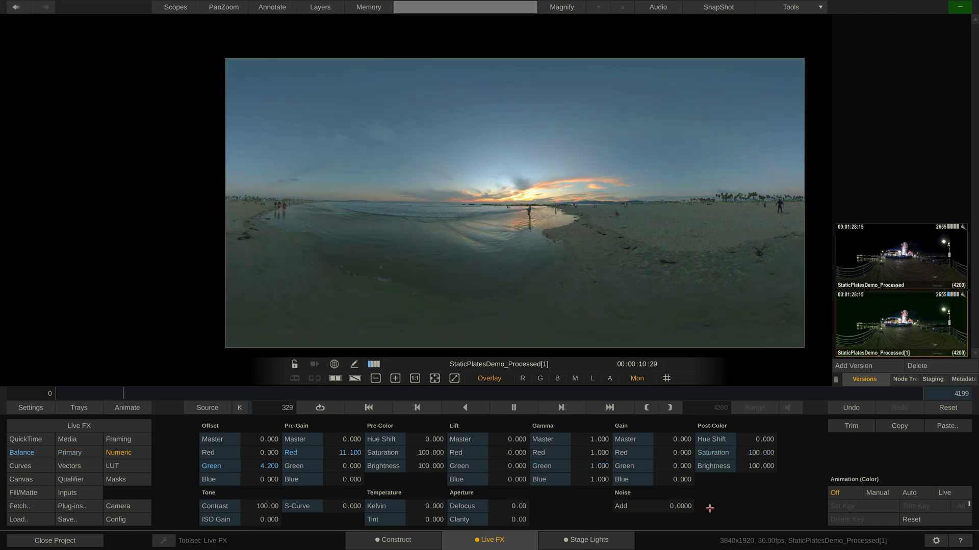
Set General Light Card Control's DMX universe to 2 in the patcher and return to Live FX.
{"action": "left_click", "coordinate": [604, 540]}
{"action": "left_click", "coordinate": [493, 439]}
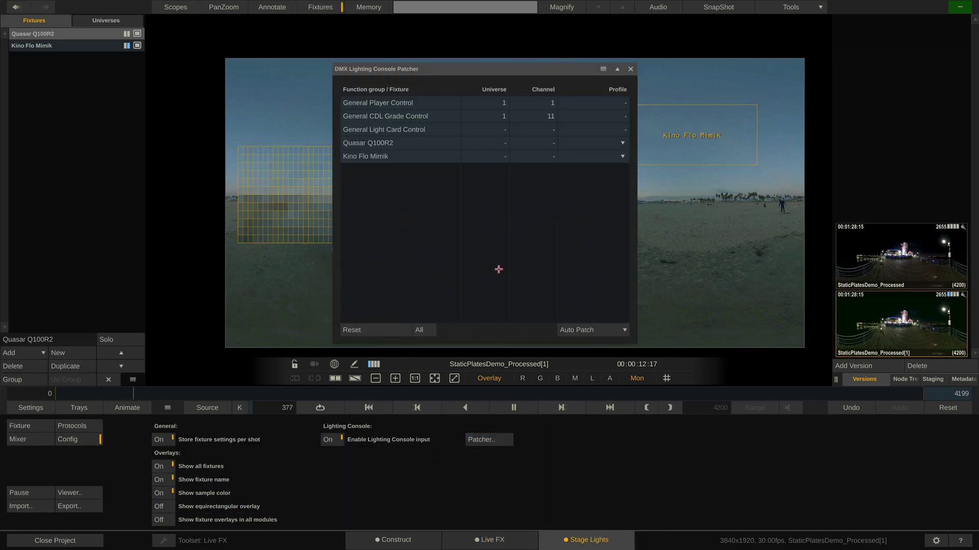
{"action": "left_click", "coordinate": [496, 131]}
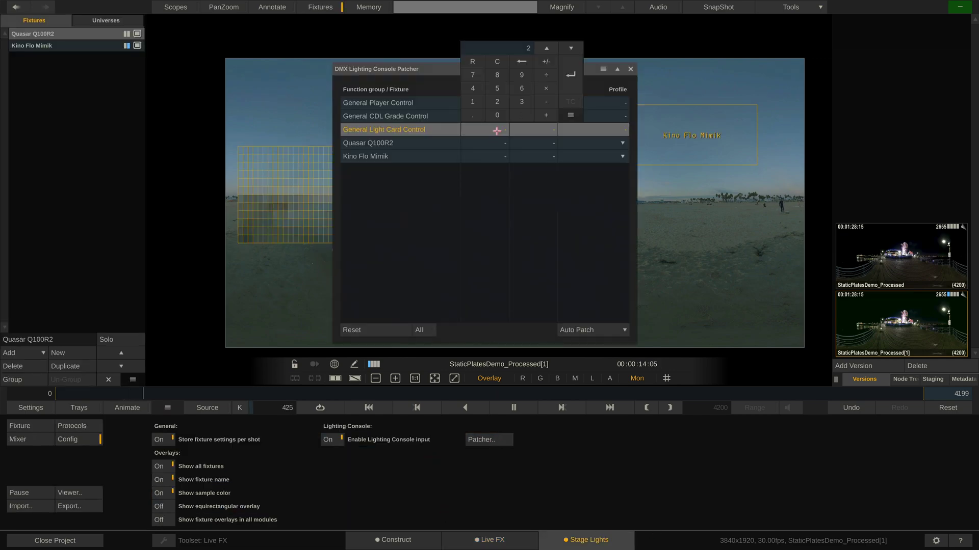
{"action": "type", "text": "2"}
{"action": "key", "text": "Return"}
{"action": "left_click", "coordinate": [631, 69]}
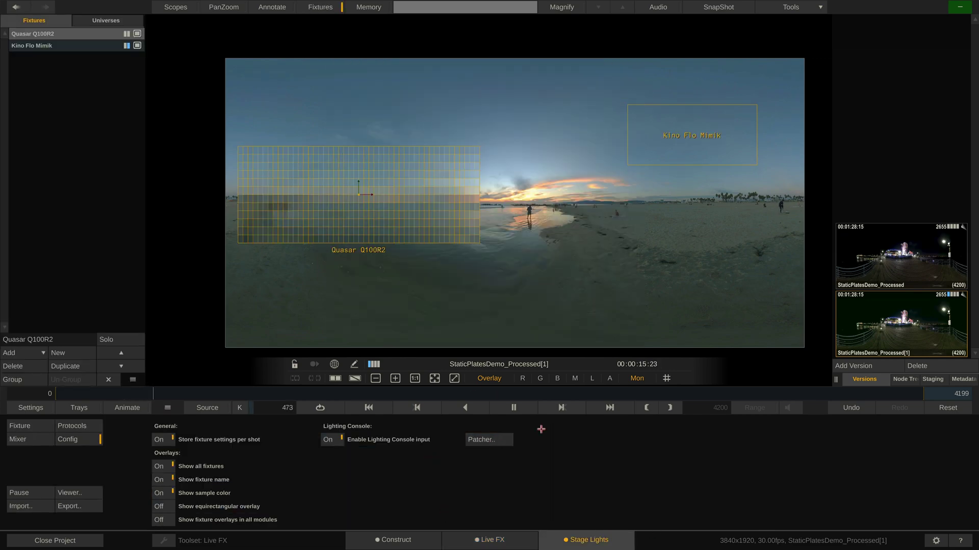
{"action": "left_click", "coordinate": [488, 541]}
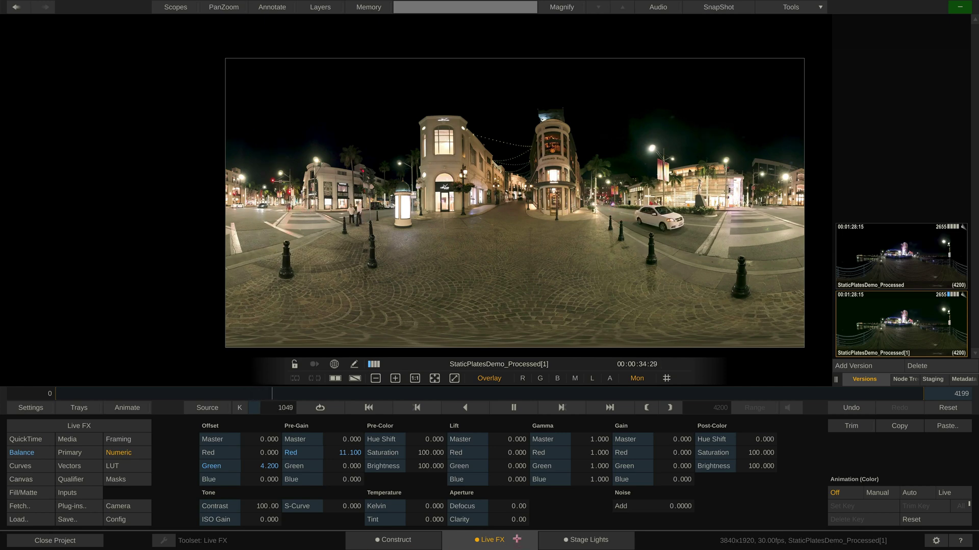
Add a Light Card component from Live FX Quick Paths, putting a yellow disc on the plate.
{"action": "left_click", "coordinate": [119, 427]}
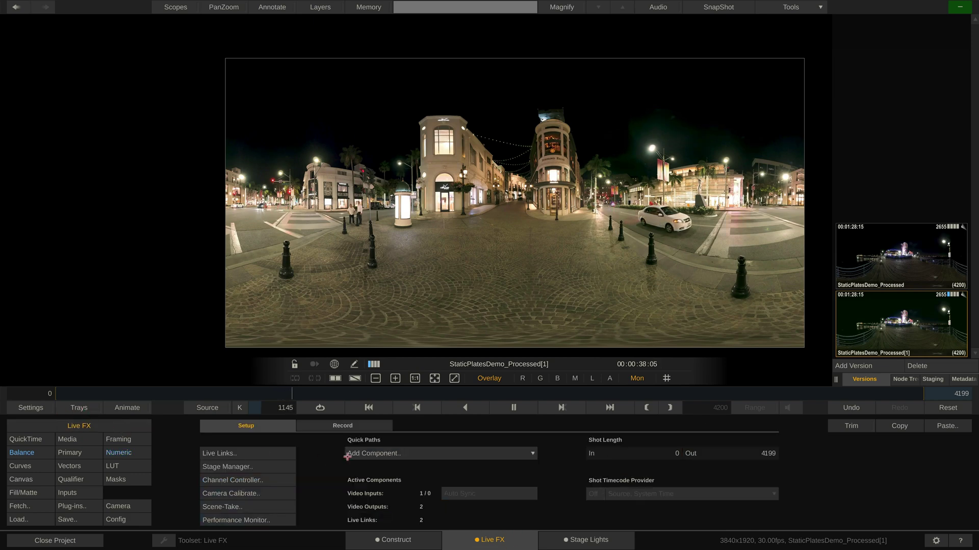
{"action": "left_click", "coordinate": [456, 456]}
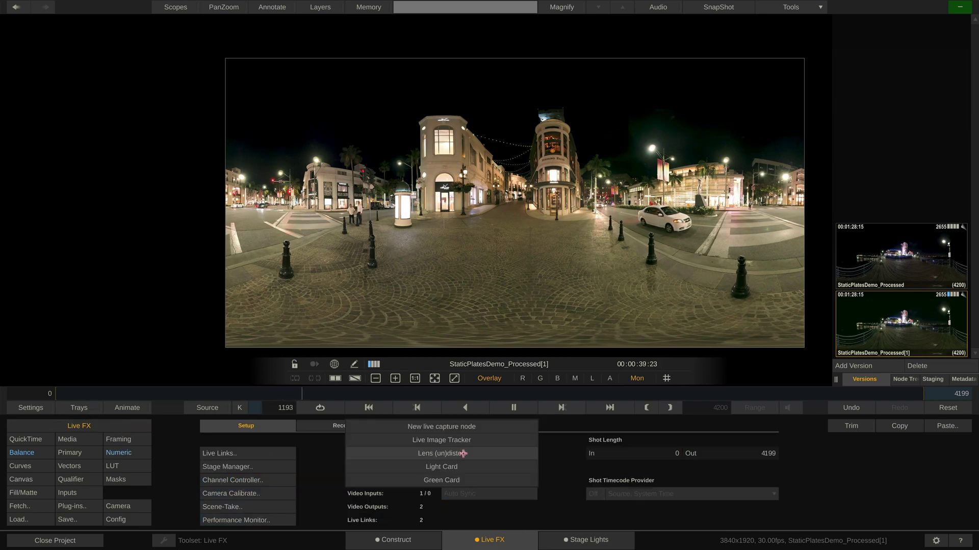
{"action": "left_click", "coordinate": [462, 467]}
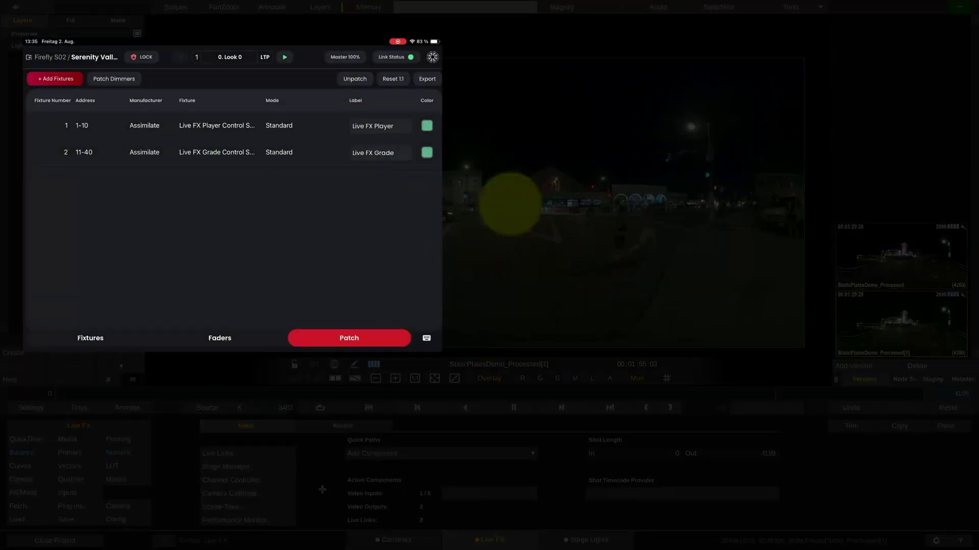
Patch Live FX Light Card Control in Blackout at universe 2, address 1, and show its fixture cells.
{"action": "left_click", "coordinate": [55, 78]}
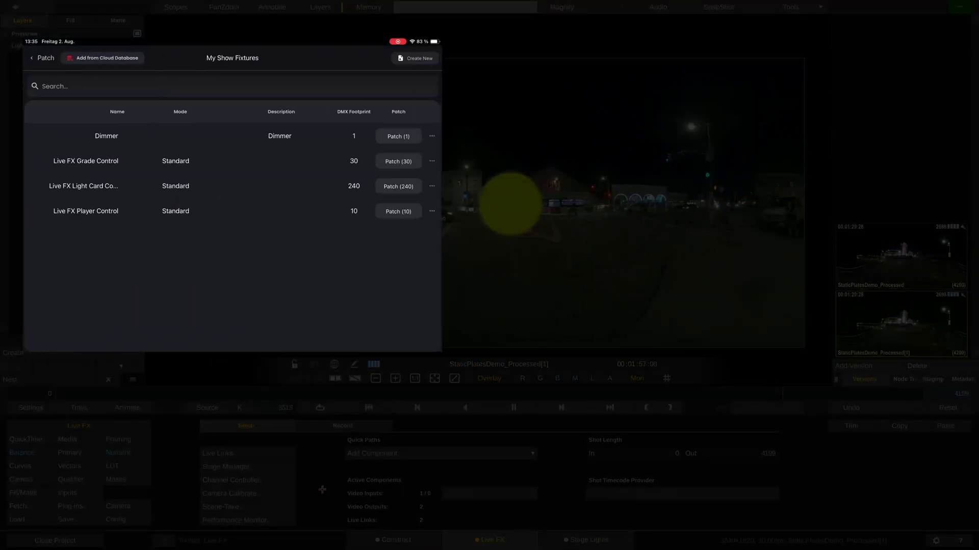
{"action": "left_click", "coordinate": [398, 186]}
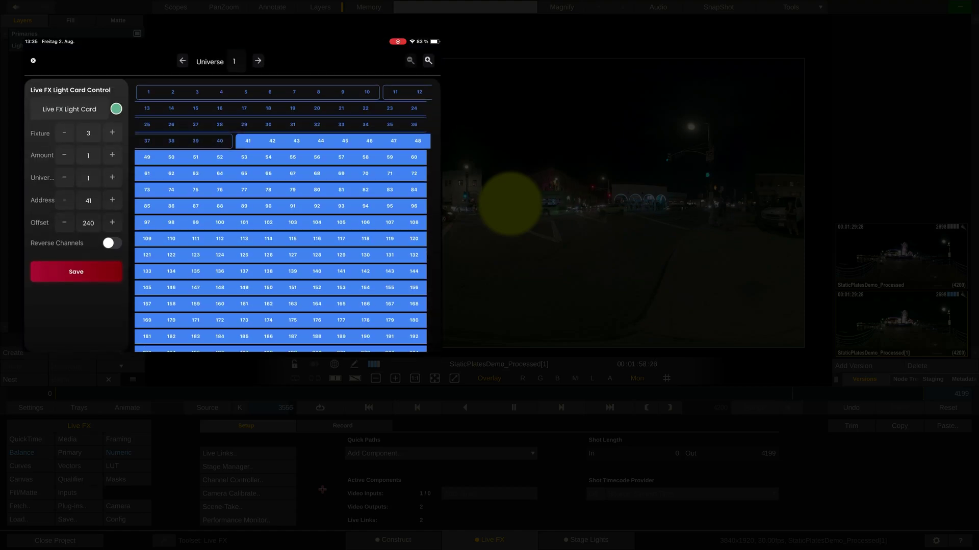
{"action": "left_click", "coordinate": [65, 133]}
{"action": "left_click", "coordinate": [112, 177]}
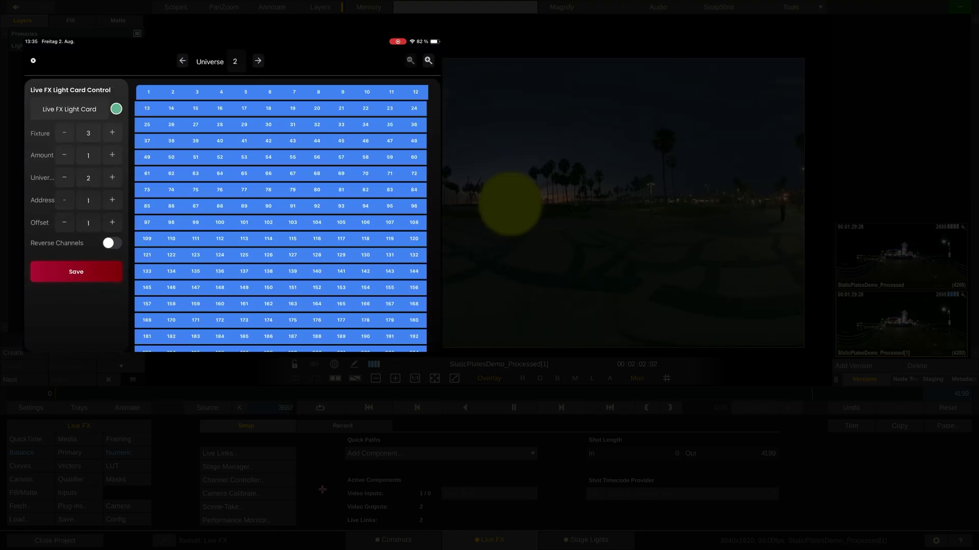
{"action": "left_click", "coordinate": [76, 272]}
{"action": "left_click", "coordinate": [42, 58]}
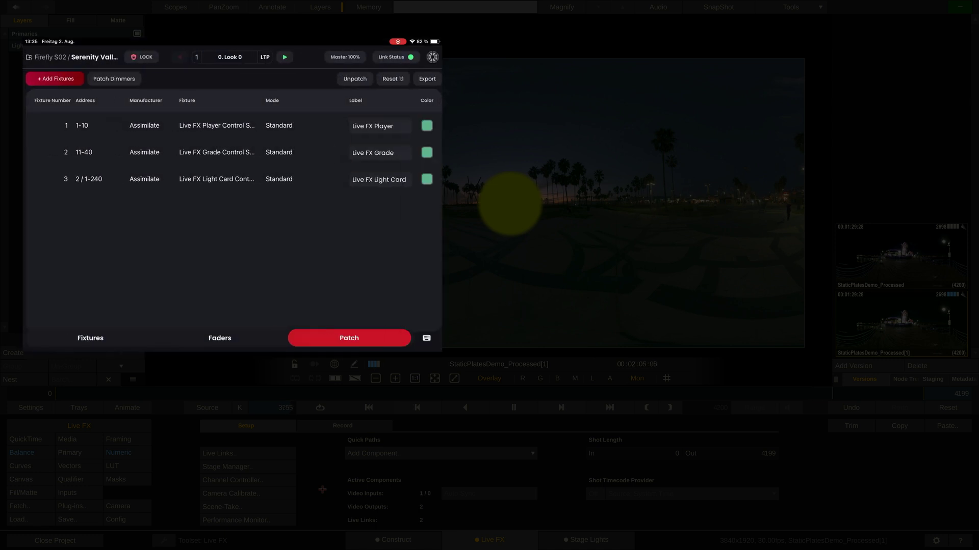
{"action": "left_click", "coordinate": [90, 338]}
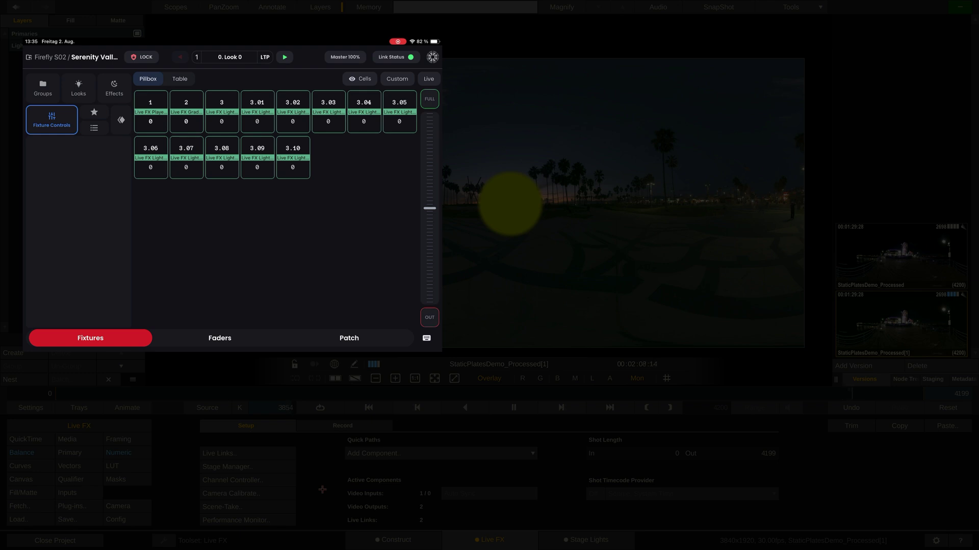
Select light card cell 3.01 and raise its intensity to 27%.
{"action": "left_click_drag", "start_coordinate": [222, 112], "coordinate": [293, 158]}
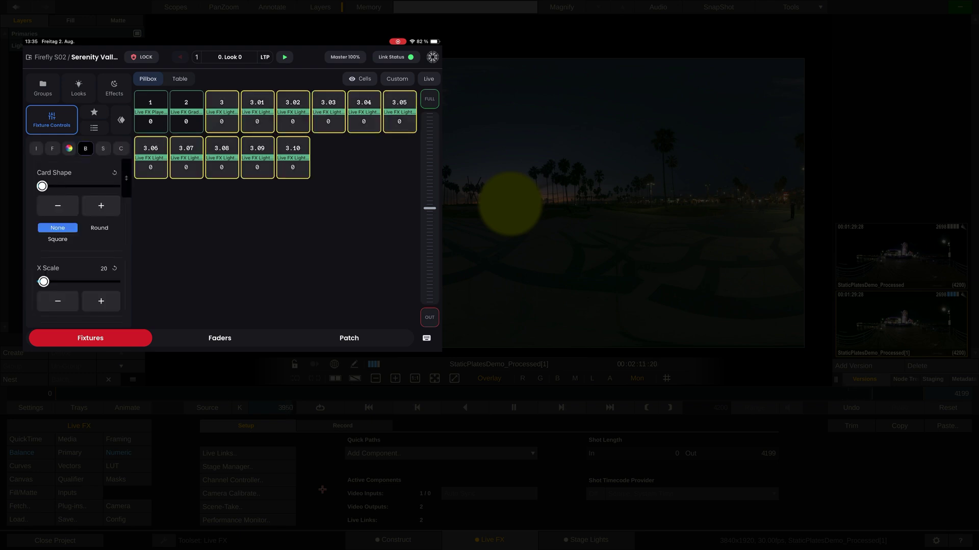
{"action": "key", "text": "Escape"}
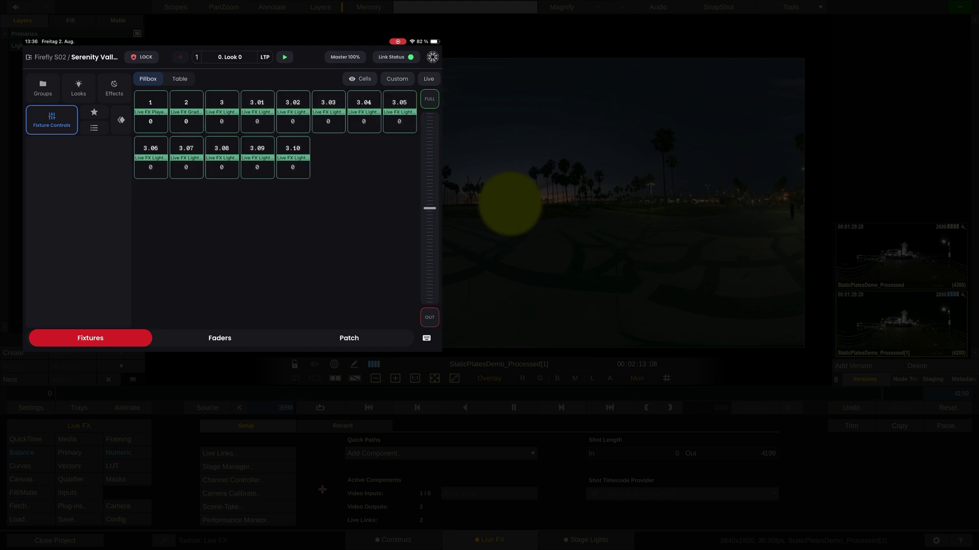
{"action": "left_click", "coordinate": [257, 112]}
{"action": "left_click", "coordinate": [36, 148]}
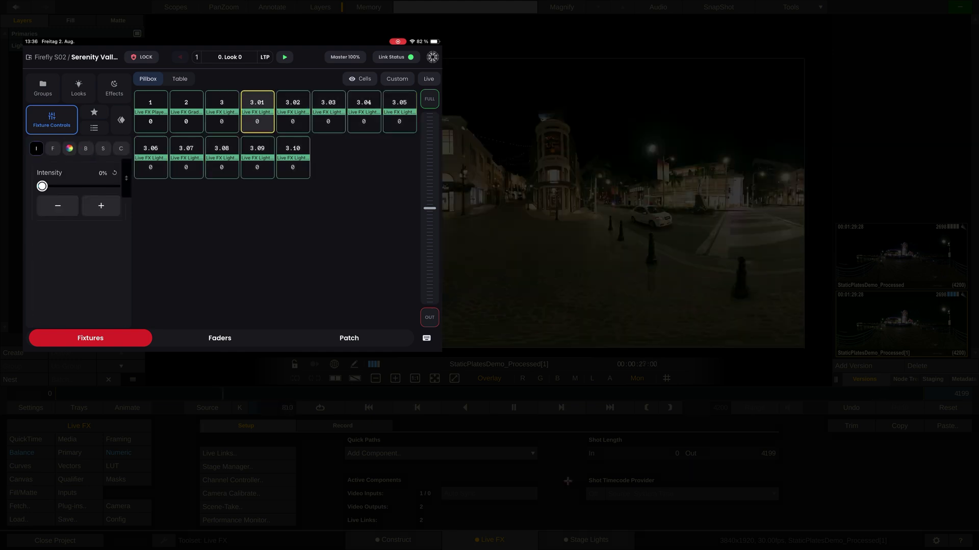
{"action": "left_click_drag", "start_coordinate": [43, 186], "coordinate": [115, 186]}
Set light card 3.01's Card Shape to Round and its intensity to 100%.
{"action": "left_click", "coordinate": [85, 148]}
{"action": "left_click", "coordinate": [99, 228]}
{"action": "left_click", "coordinate": [36, 148]}
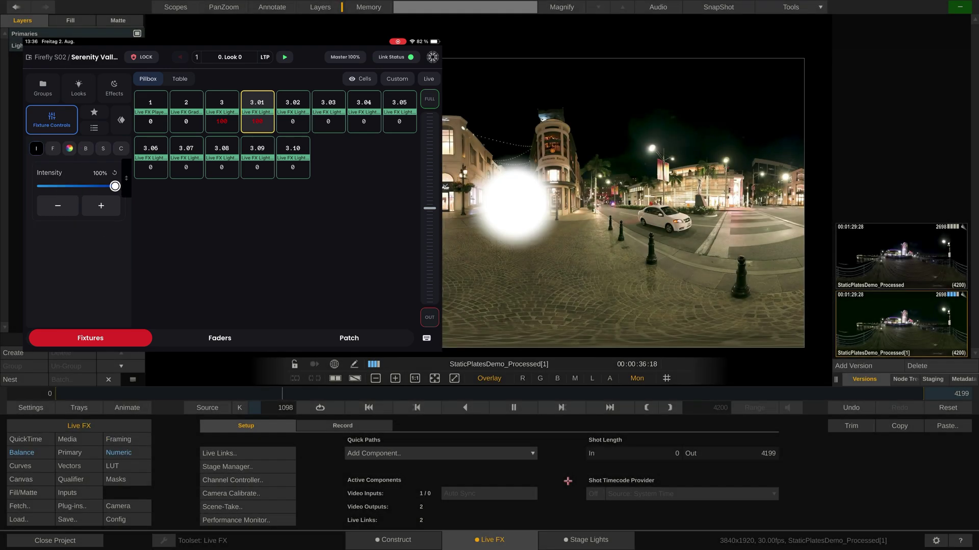
{"action": "mouse_move", "coordinate": [114, 186]}
{"action": "left_mouse_down"}
{"action": "mouse_move", "coordinate": [74, 186]}
{"action": "mouse_move", "coordinate": [115, 186]}
{"action": "left_mouse_up"}
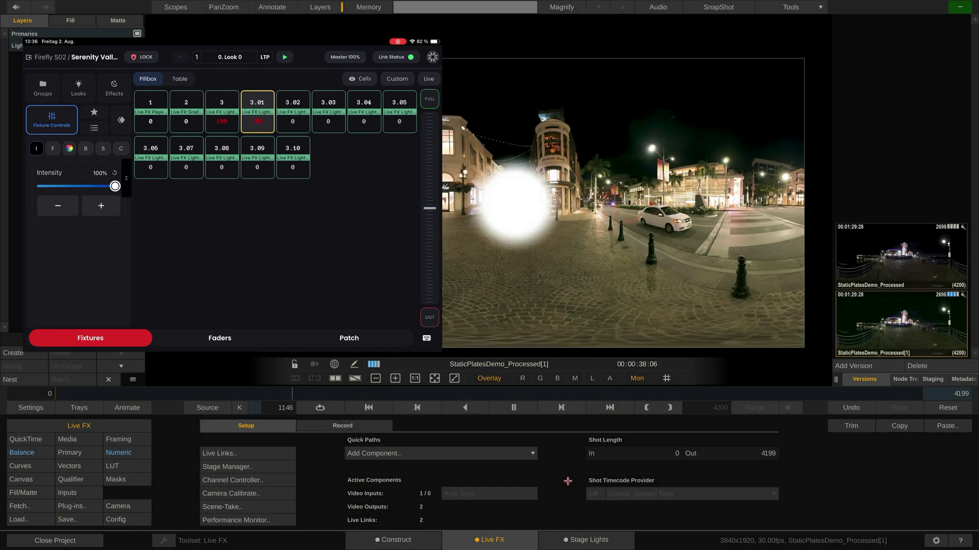
{"action": "left_click", "coordinate": [103, 148]}
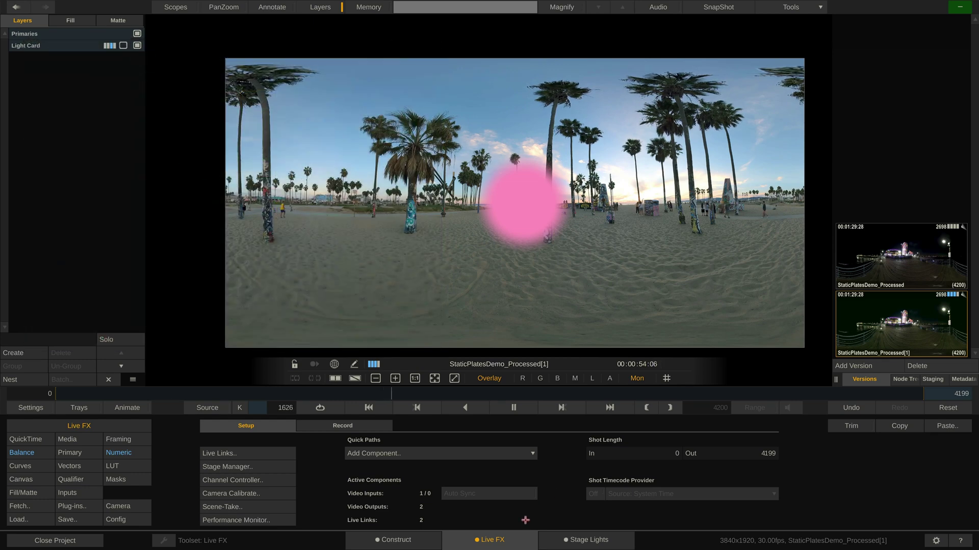
Patch Quasar Q100R2 to universe 3 with Full profile and Kino Flo Mimik to universe 4 with Sampler.
{"action": "key", "text": "ctrl+3"}
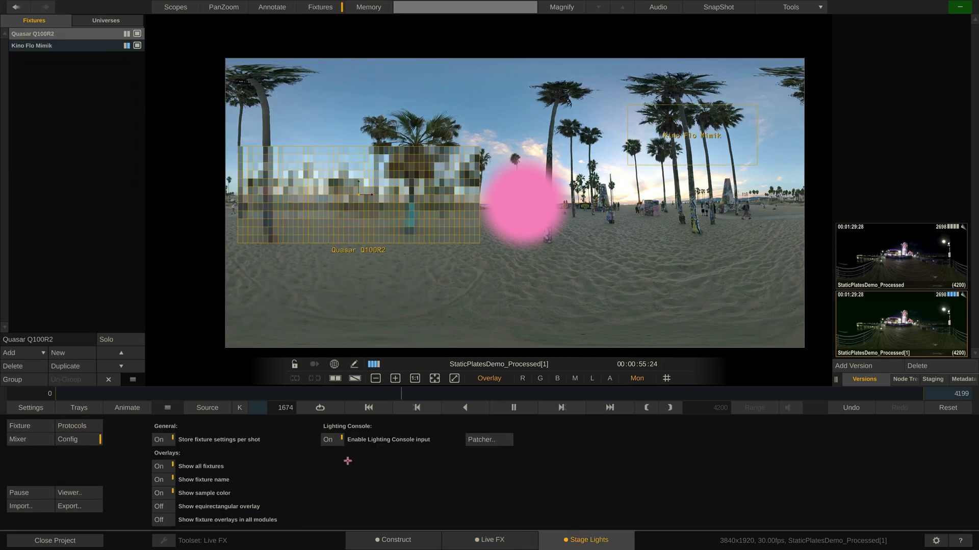
{"action": "left_click", "coordinate": [492, 441]}
{"action": "left_click", "coordinate": [497, 143]}
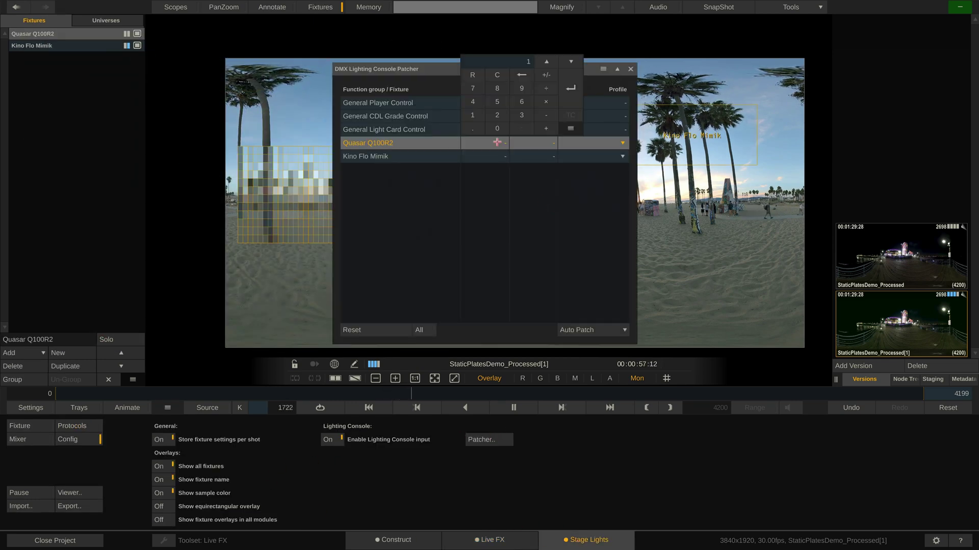
{"action": "left_click", "coordinate": [497, 156]}
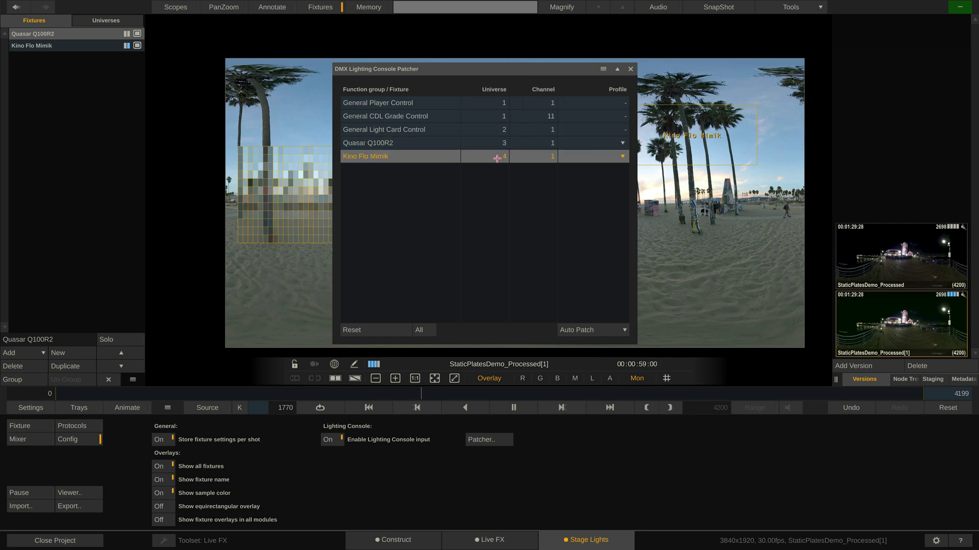
{"action": "left_click", "coordinate": [592, 144]}
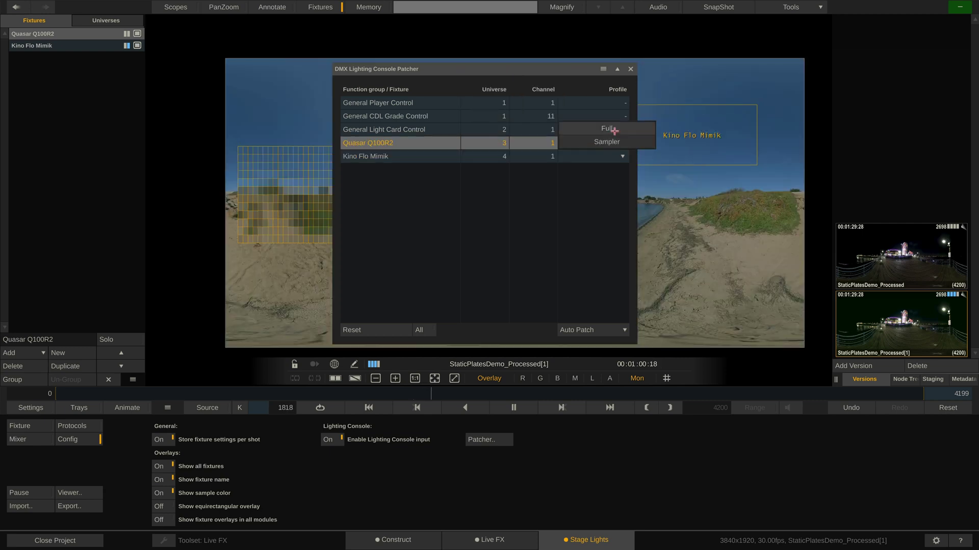
{"action": "left_click", "coordinate": [615, 131]}
{"action": "left_click", "coordinate": [605, 157]}
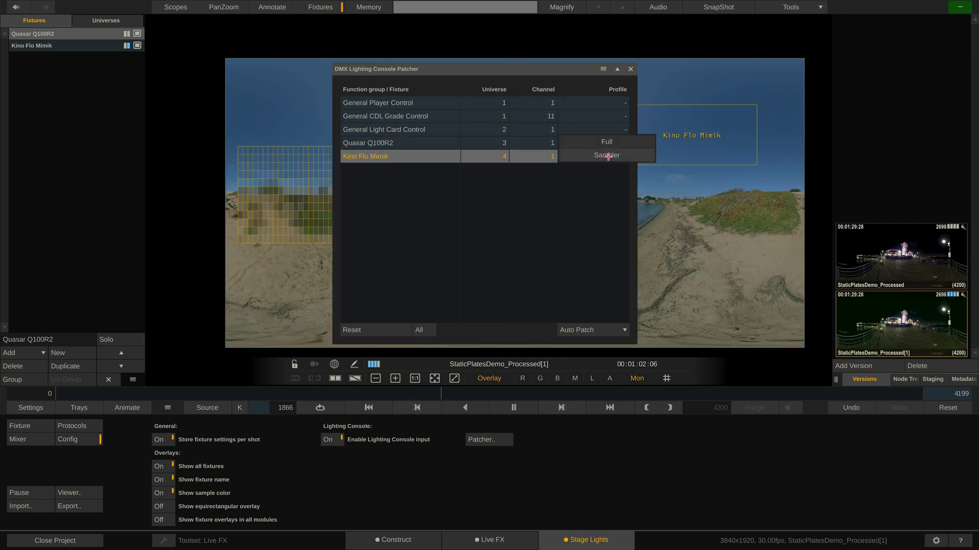
{"action": "left_click", "coordinate": [606, 156]}
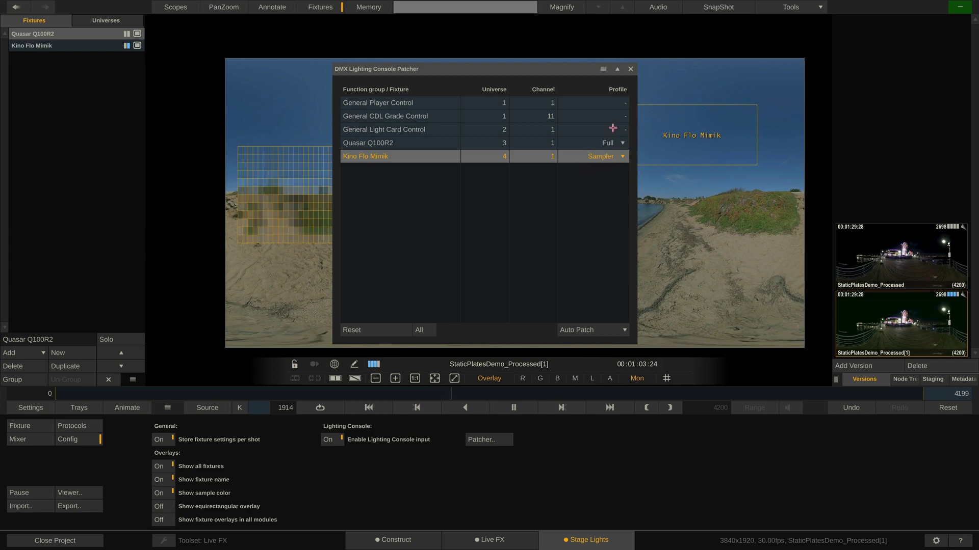
{"action": "left_click", "coordinate": [630, 70]}
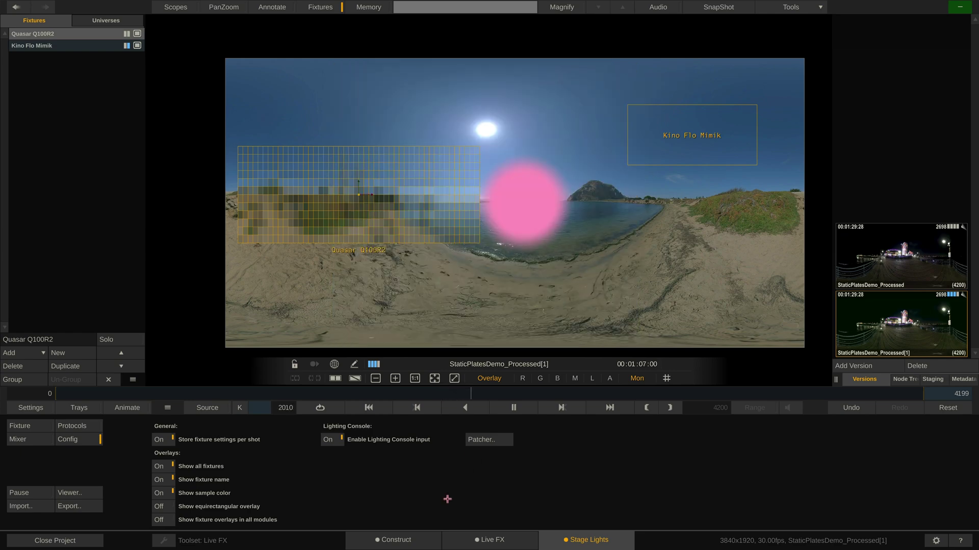
{"action": "key", "text": "super+Tab"}
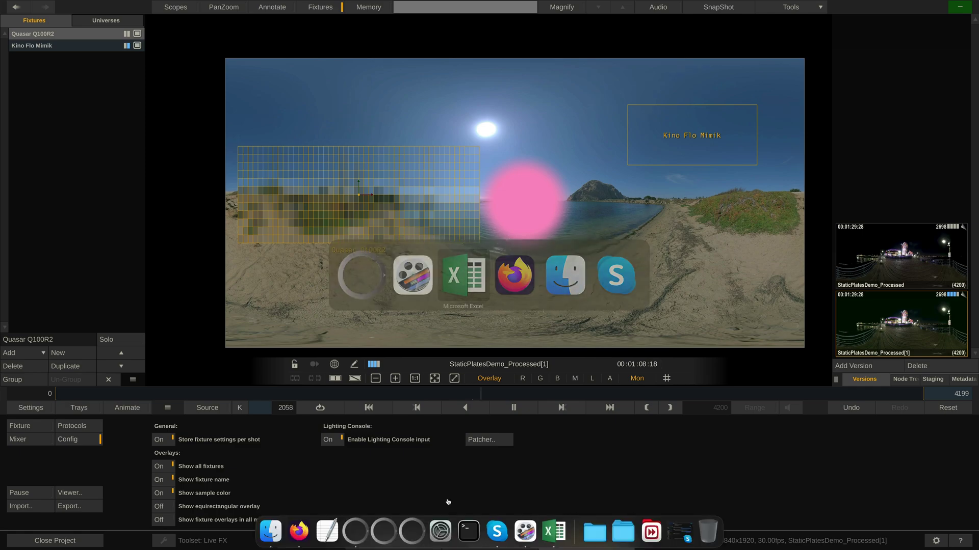
{"action": "scroll", "coordinate": [225, 300], "scroll_direction": "up", "scroll_amount": 3}
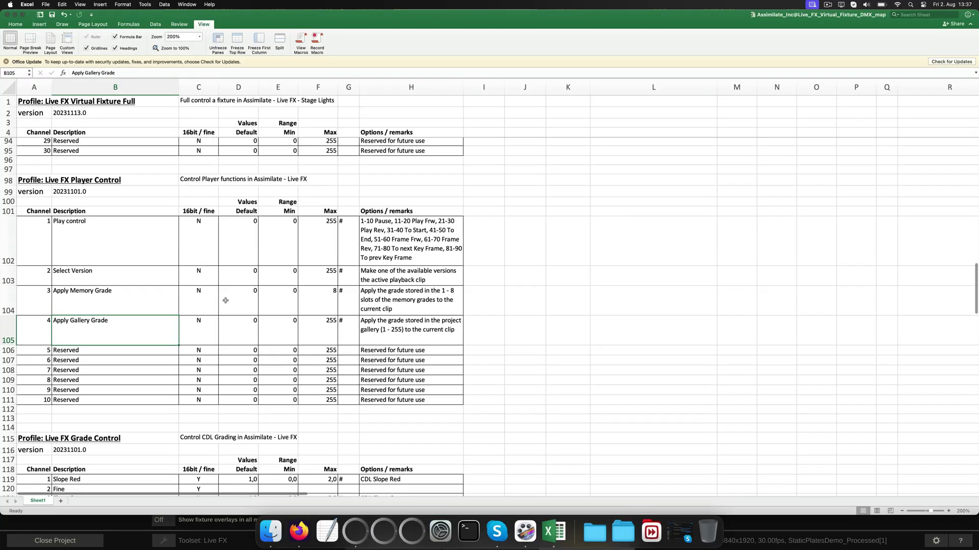
{"action": "scroll", "coordinate": [226, 300], "scroll_direction": "up", "scroll_amount": 10}
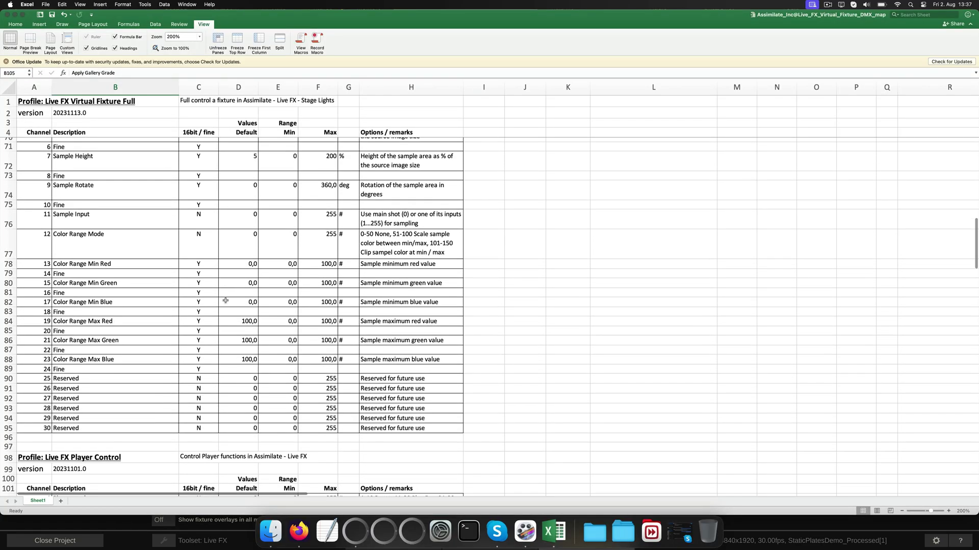
{"action": "scroll", "coordinate": [225, 300], "scroll_direction": "up", "scroll_amount": 3}
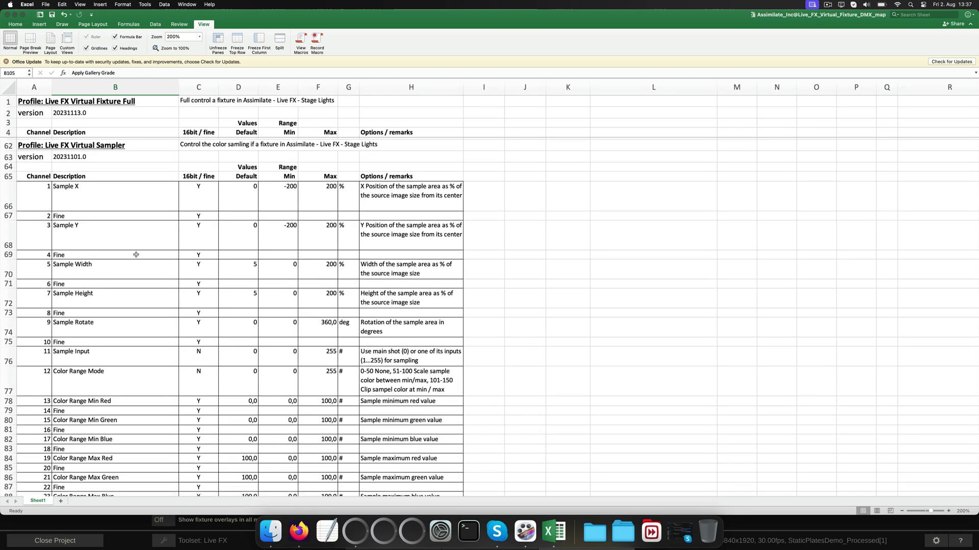
{"action": "left_click", "coordinate": [135, 194]}
{"action": "left_click", "coordinate": [110, 230]}
{"action": "left_click", "coordinate": [105, 269]}
{"action": "left_click", "coordinate": [102, 295]}
{"action": "left_click", "coordinate": [99, 328]}
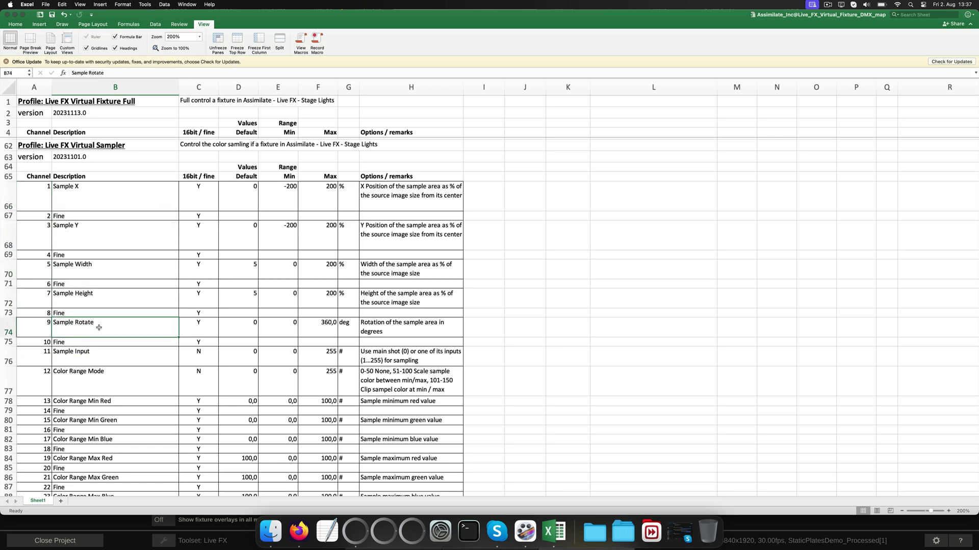
{"action": "scroll", "coordinate": [99, 328], "scroll_direction": "down", "scroll_amount": 1}
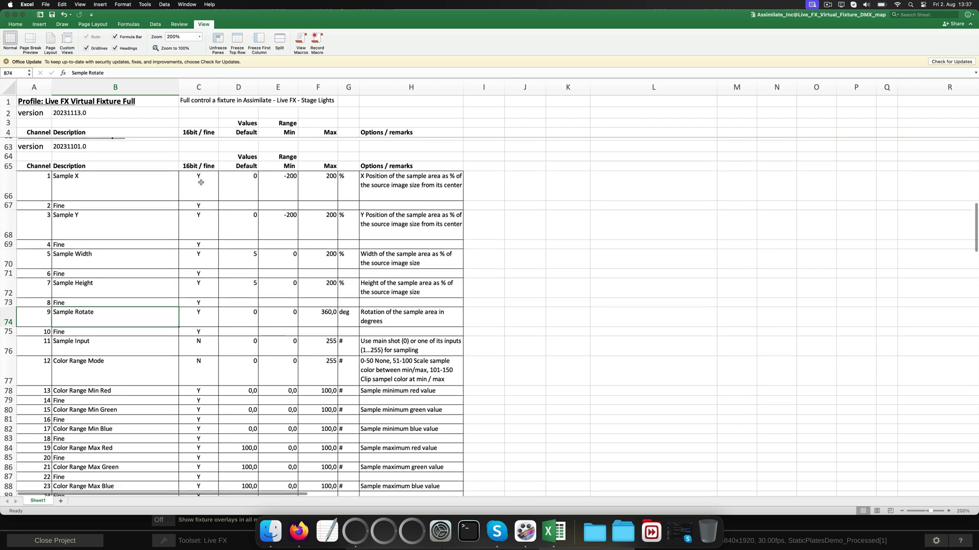
{"action": "left_click", "coordinate": [129, 183]}
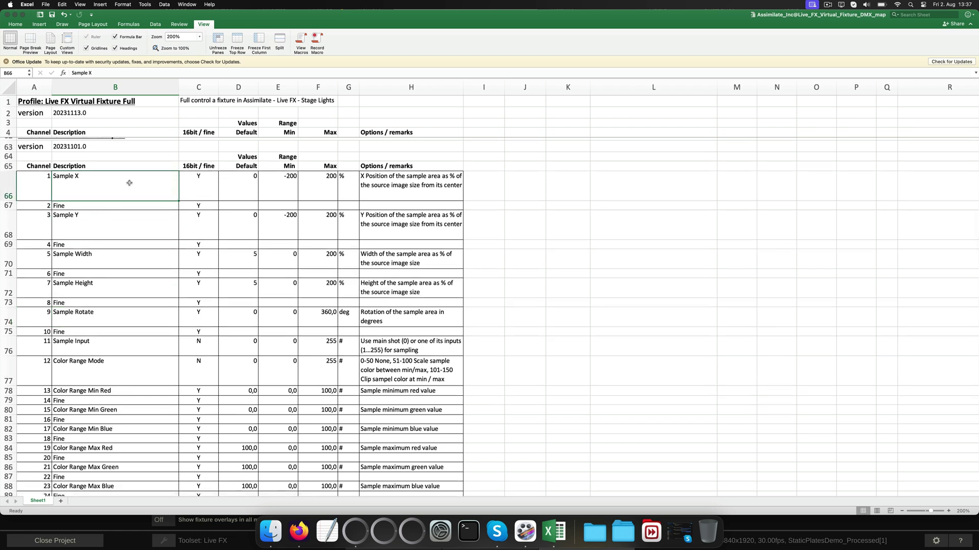
{"action": "left_click", "coordinate": [72, 206]}
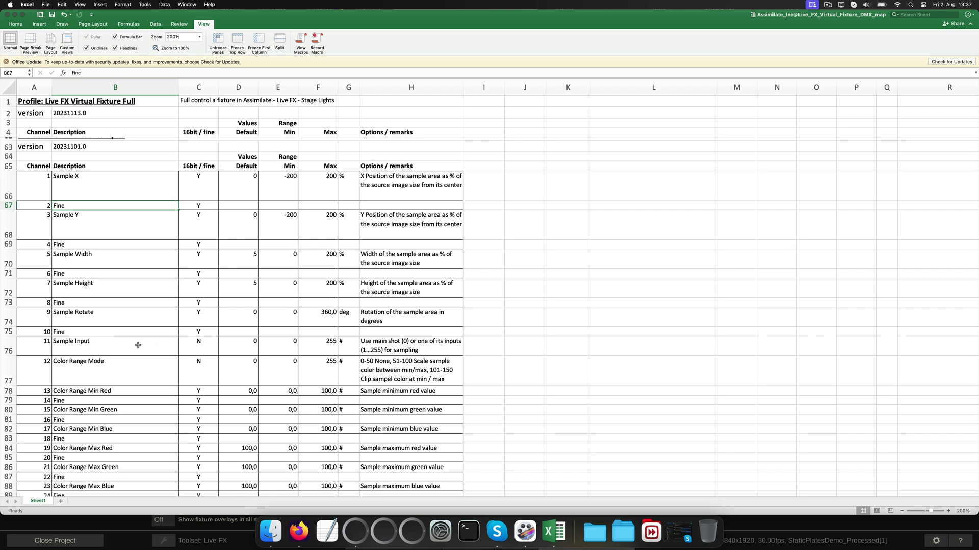
{"action": "left_click", "coordinate": [138, 346]}
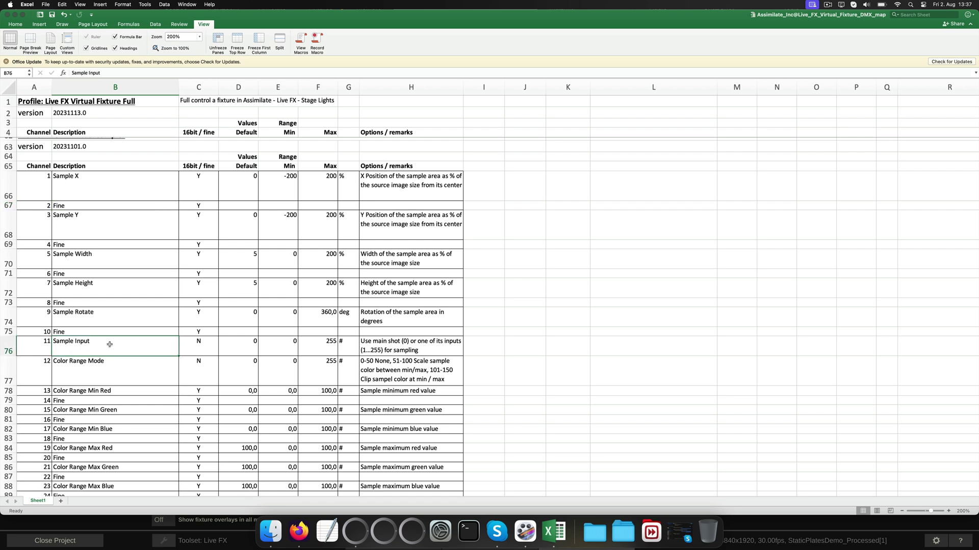
{"action": "left_click", "coordinate": [117, 372]}
{"action": "scroll", "coordinate": [120, 364], "scroll_direction": "down", "scroll_amount": 3}
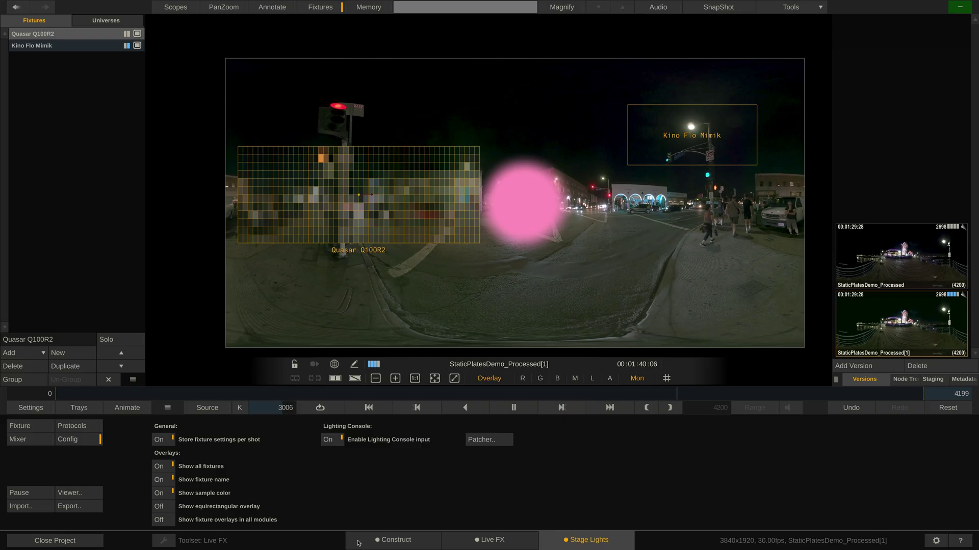
{"action": "key", "text": "cmd+Tab"}
Review the fixture's Color Transform Range options, leaving Range set to None.
{"action": "left_click", "coordinate": [23, 430]}
{"action": "left_click", "coordinate": [555, 427]}
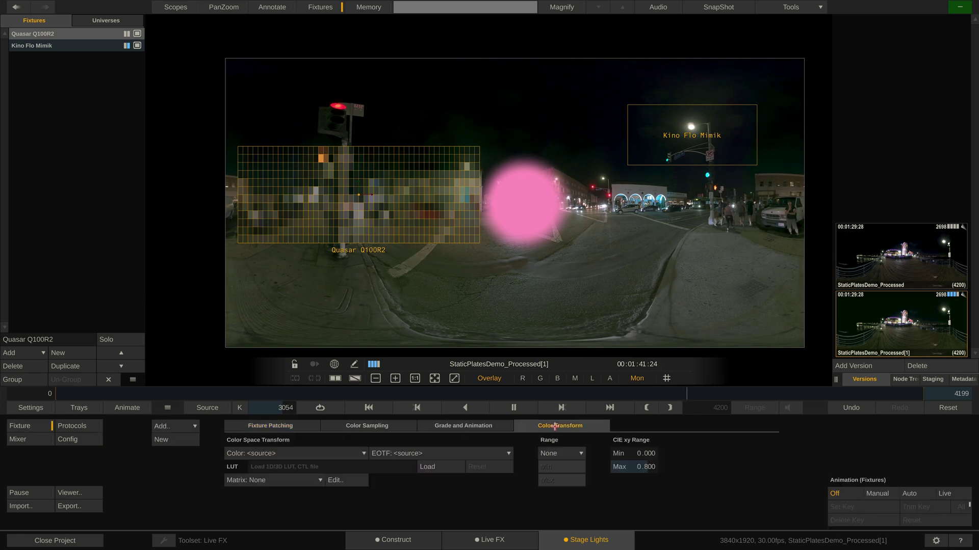
{"action": "left_click", "coordinate": [572, 453]}
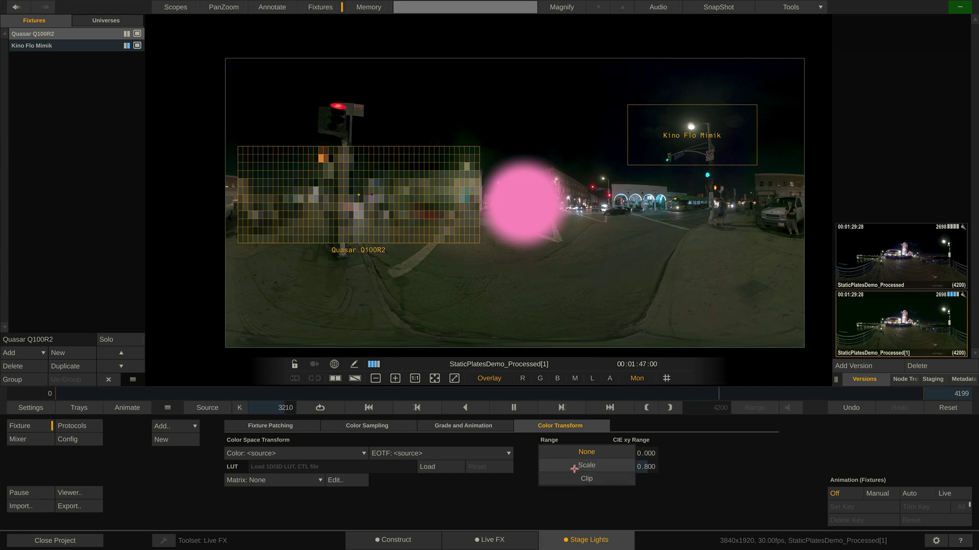
{"action": "left_click", "coordinate": [539, 504]}
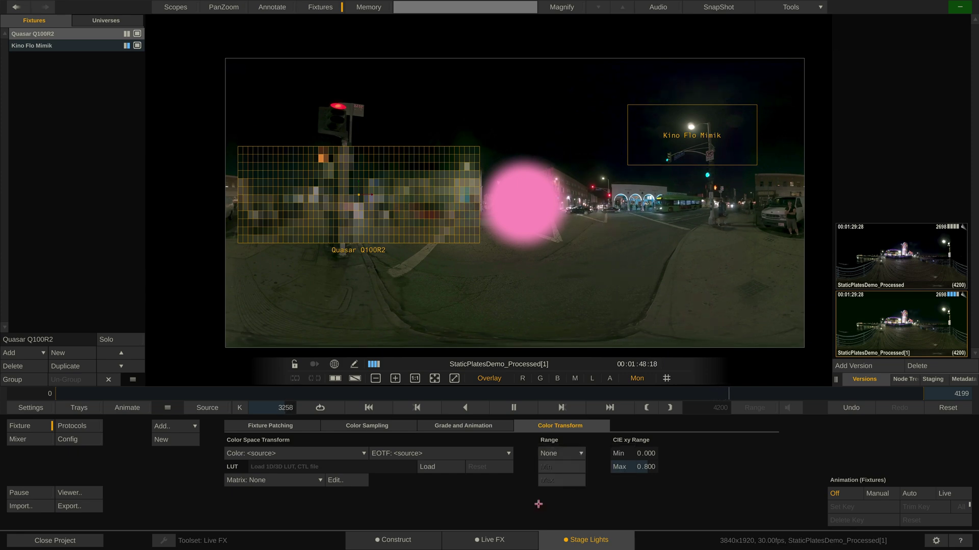
Bring up the Excel DMX map and scroll to the Full profile's colour gain channels.
{"action": "key", "text": "super+Tab"}
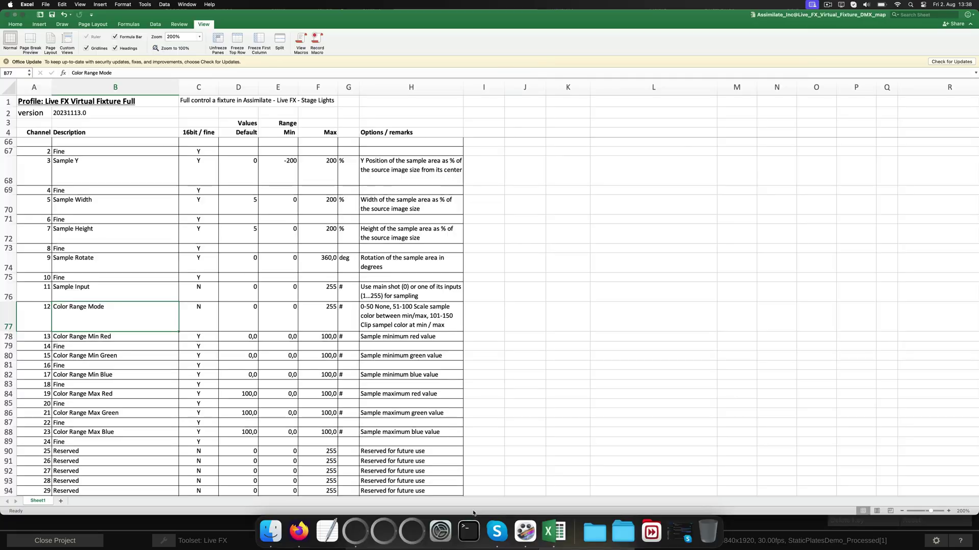
{"action": "scroll", "coordinate": [216, 338], "scroll_direction": "down", "scroll_amount": 10}
{"action": "scroll", "coordinate": [216, 339], "scroll_direction": "up", "scroll_amount": 10}
{"action": "scroll", "coordinate": [216, 339], "scroll_direction": "down", "scroll_amount": 10}
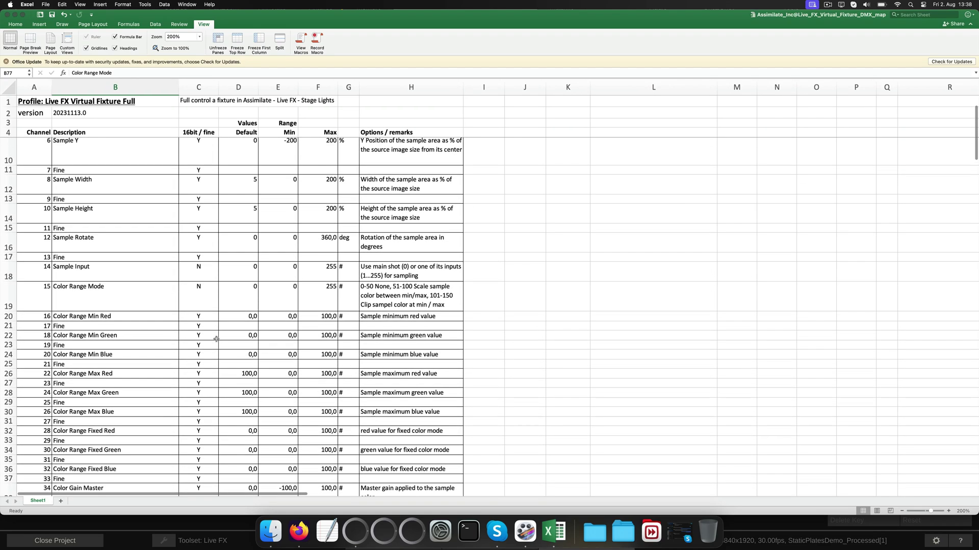
{"action": "scroll", "coordinate": [216, 339], "scroll_direction": "down", "scroll_amount": 1}
{"action": "left_click", "coordinate": [117, 176]}
{"action": "left_click", "coordinate": [104, 209]}
{"action": "left_click", "coordinate": [99, 237]}
Step down column B through Color Gain Blue and Color Hue Shift toward the Kelvin row.
{"action": "left_click", "coordinate": [94, 267]}
{"action": "left_click", "coordinate": [94, 293]}
{"action": "left_click", "coordinate": [95, 323]}
{"action": "left_click", "coordinate": [94, 351]}
{"action": "left_click", "coordinate": [86, 369]}
Check the Kelvin and Tint channel rows, then bring Live FX back to the front.
{"action": "left_click", "coordinate": [83, 379]}
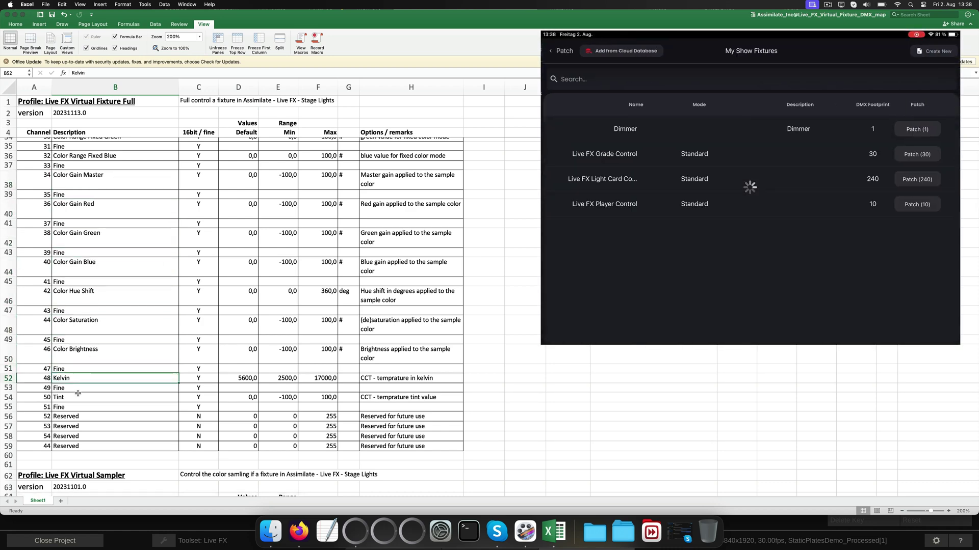
{"action": "left_click", "coordinate": [77, 397]}
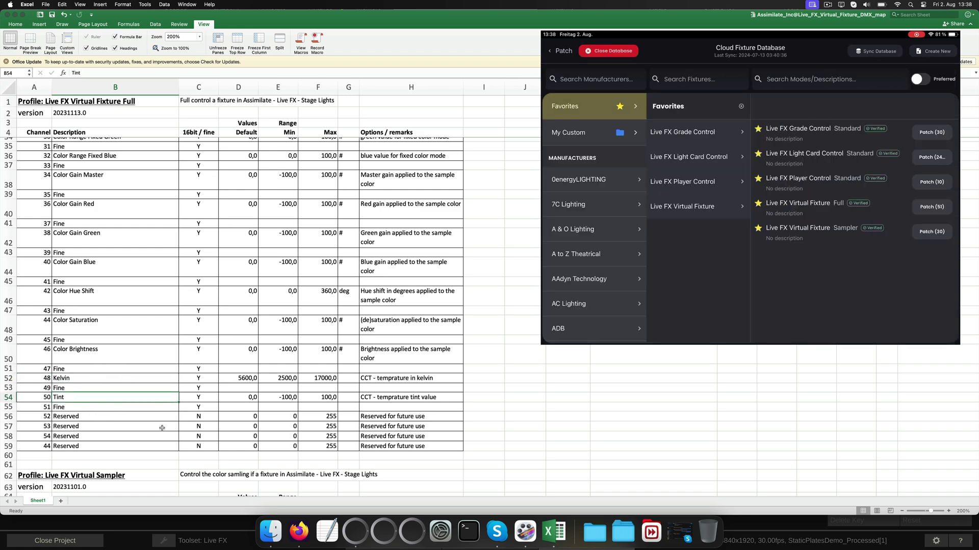
{"action": "left_click", "coordinate": [353, 545]}
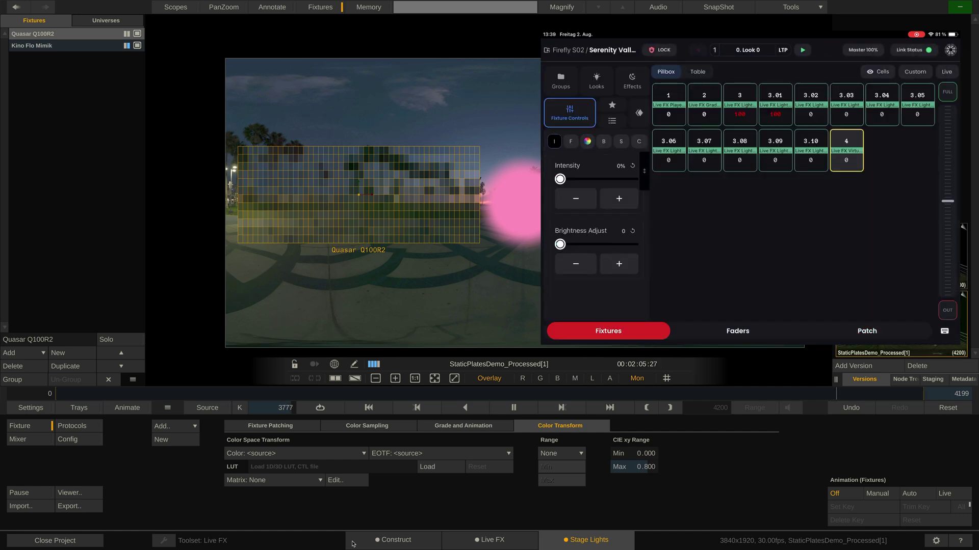
Compare the fixture's Grade and Animation values with its channel 1 patching options.
{"action": "left_click", "coordinate": [441, 426]}
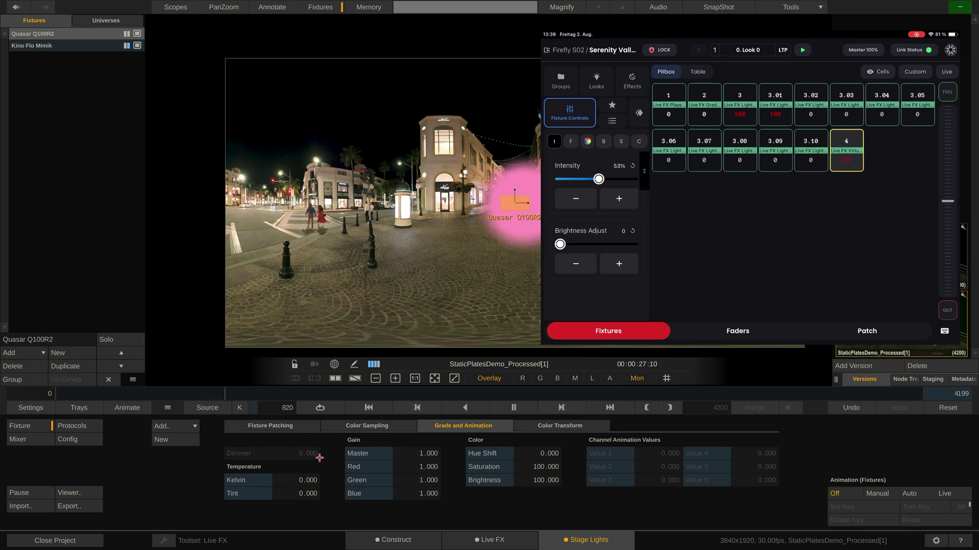
{"action": "left_click", "coordinate": [270, 426]}
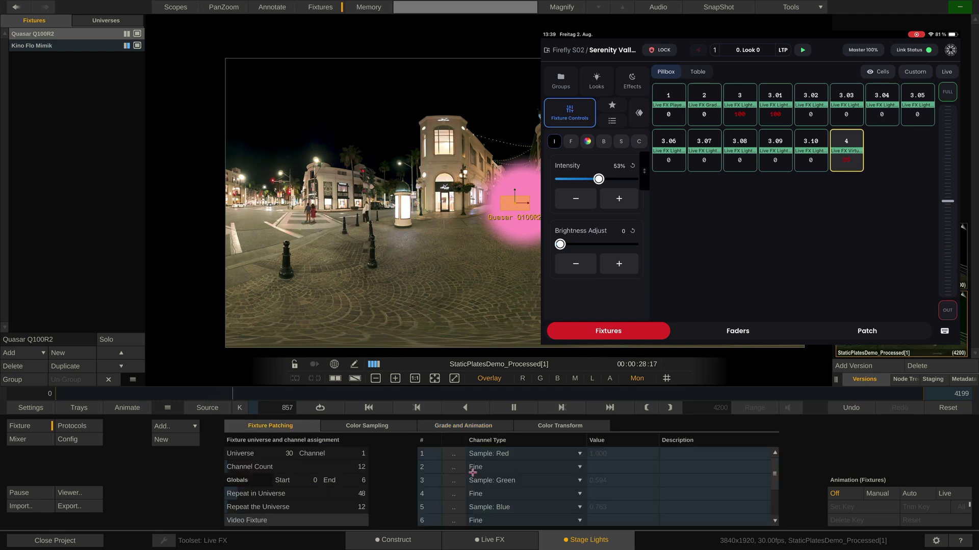
{"action": "left_click", "coordinate": [522, 454]}
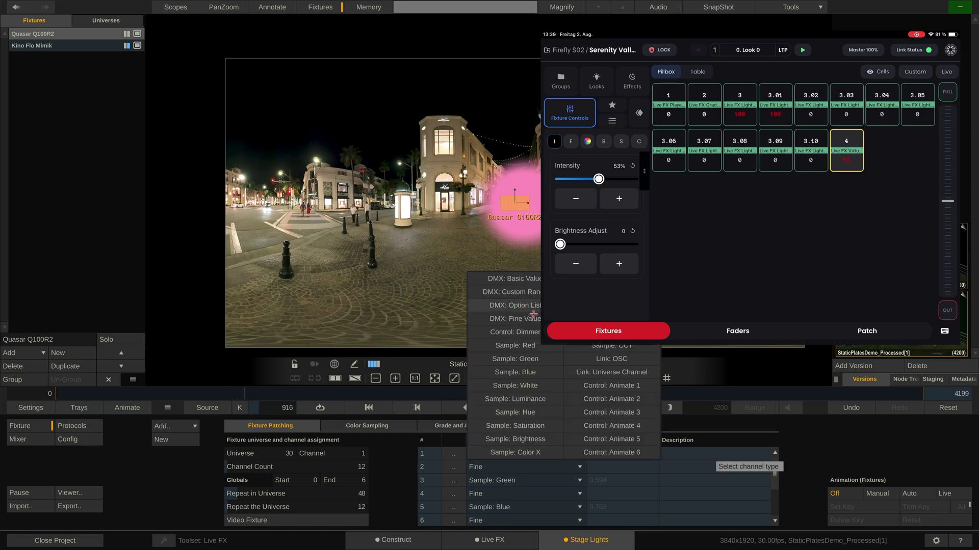
{"action": "left_click", "coordinate": [515, 332]}
Keep channel 1 as Sample: Red and turn down Brightness Adjust from the Blackout console.
{"action": "left_click", "coordinate": [463, 426]}
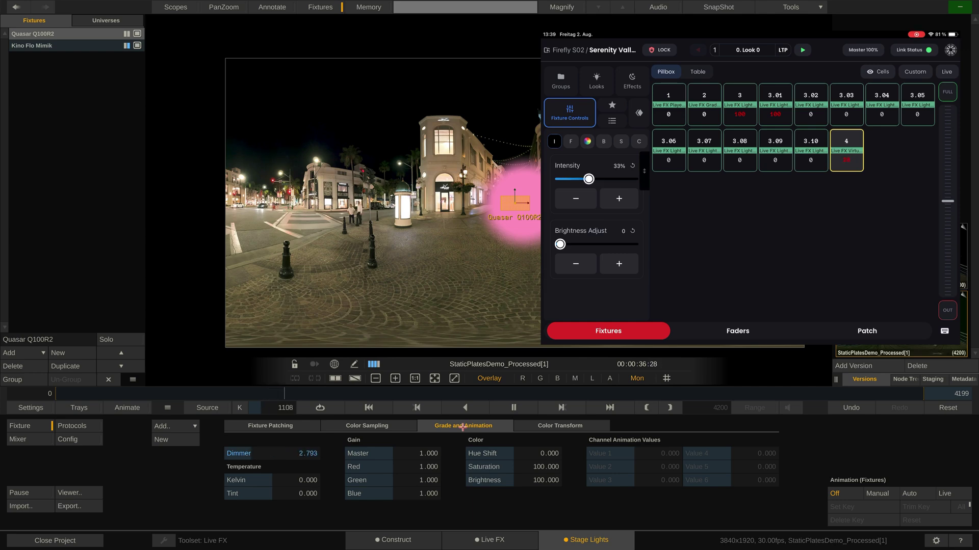
{"action": "left_click", "coordinate": [299, 425]}
{"action": "left_click", "coordinate": [542, 452]}
{"action": "left_click", "coordinate": [515, 346]}
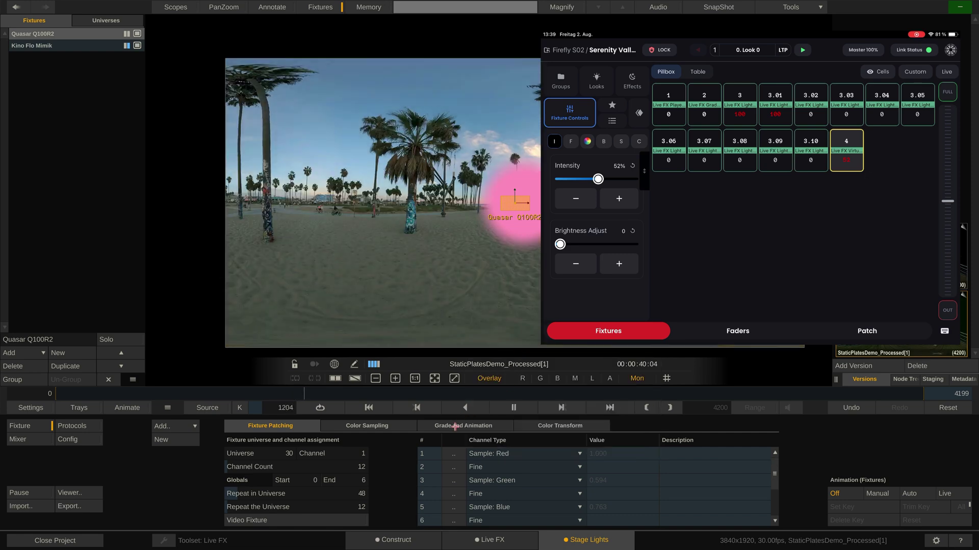
{"action": "left_click", "coordinate": [455, 426]}
{"action": "left_click_drag", "start_coordinate": [540, 480], "coordinate": [534, 494]}
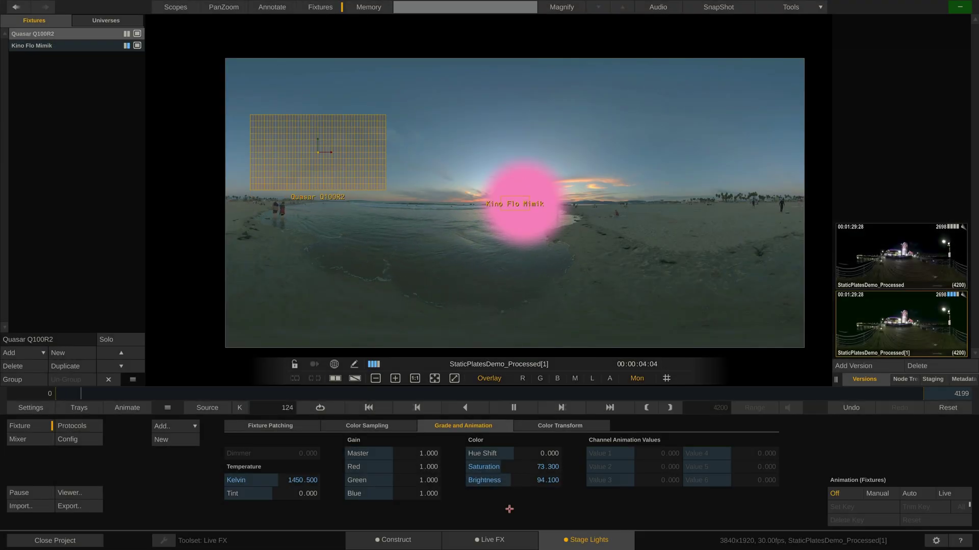
Close the Live FX project from the Construct page, returning to the launcher.
{"action": "left_click", "coordinate": [404, 540]}
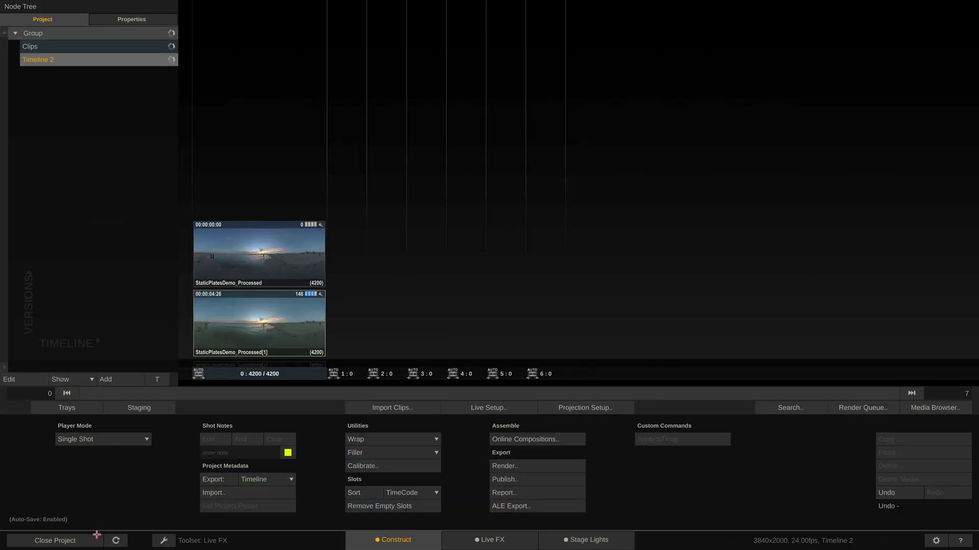
{"action": "left_click", "coordinate": [75, 543]}
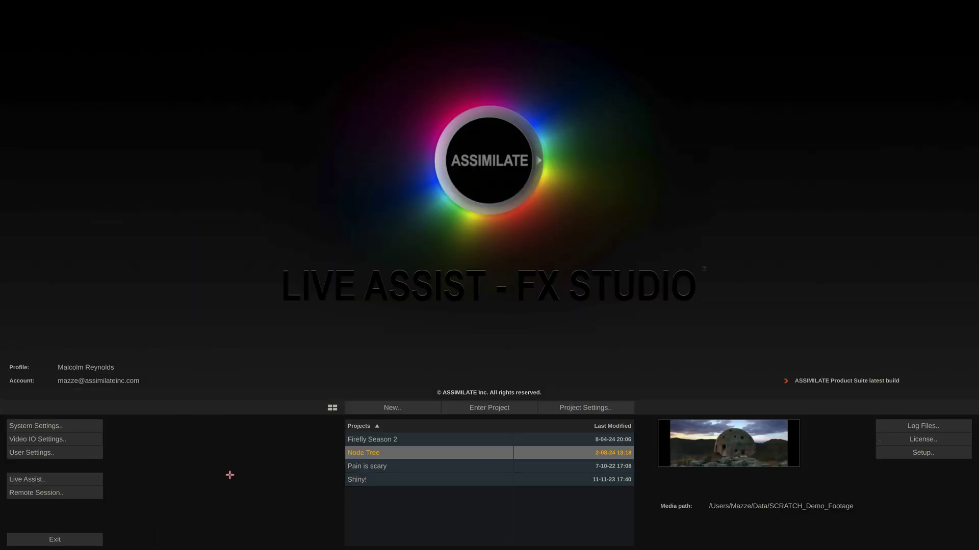